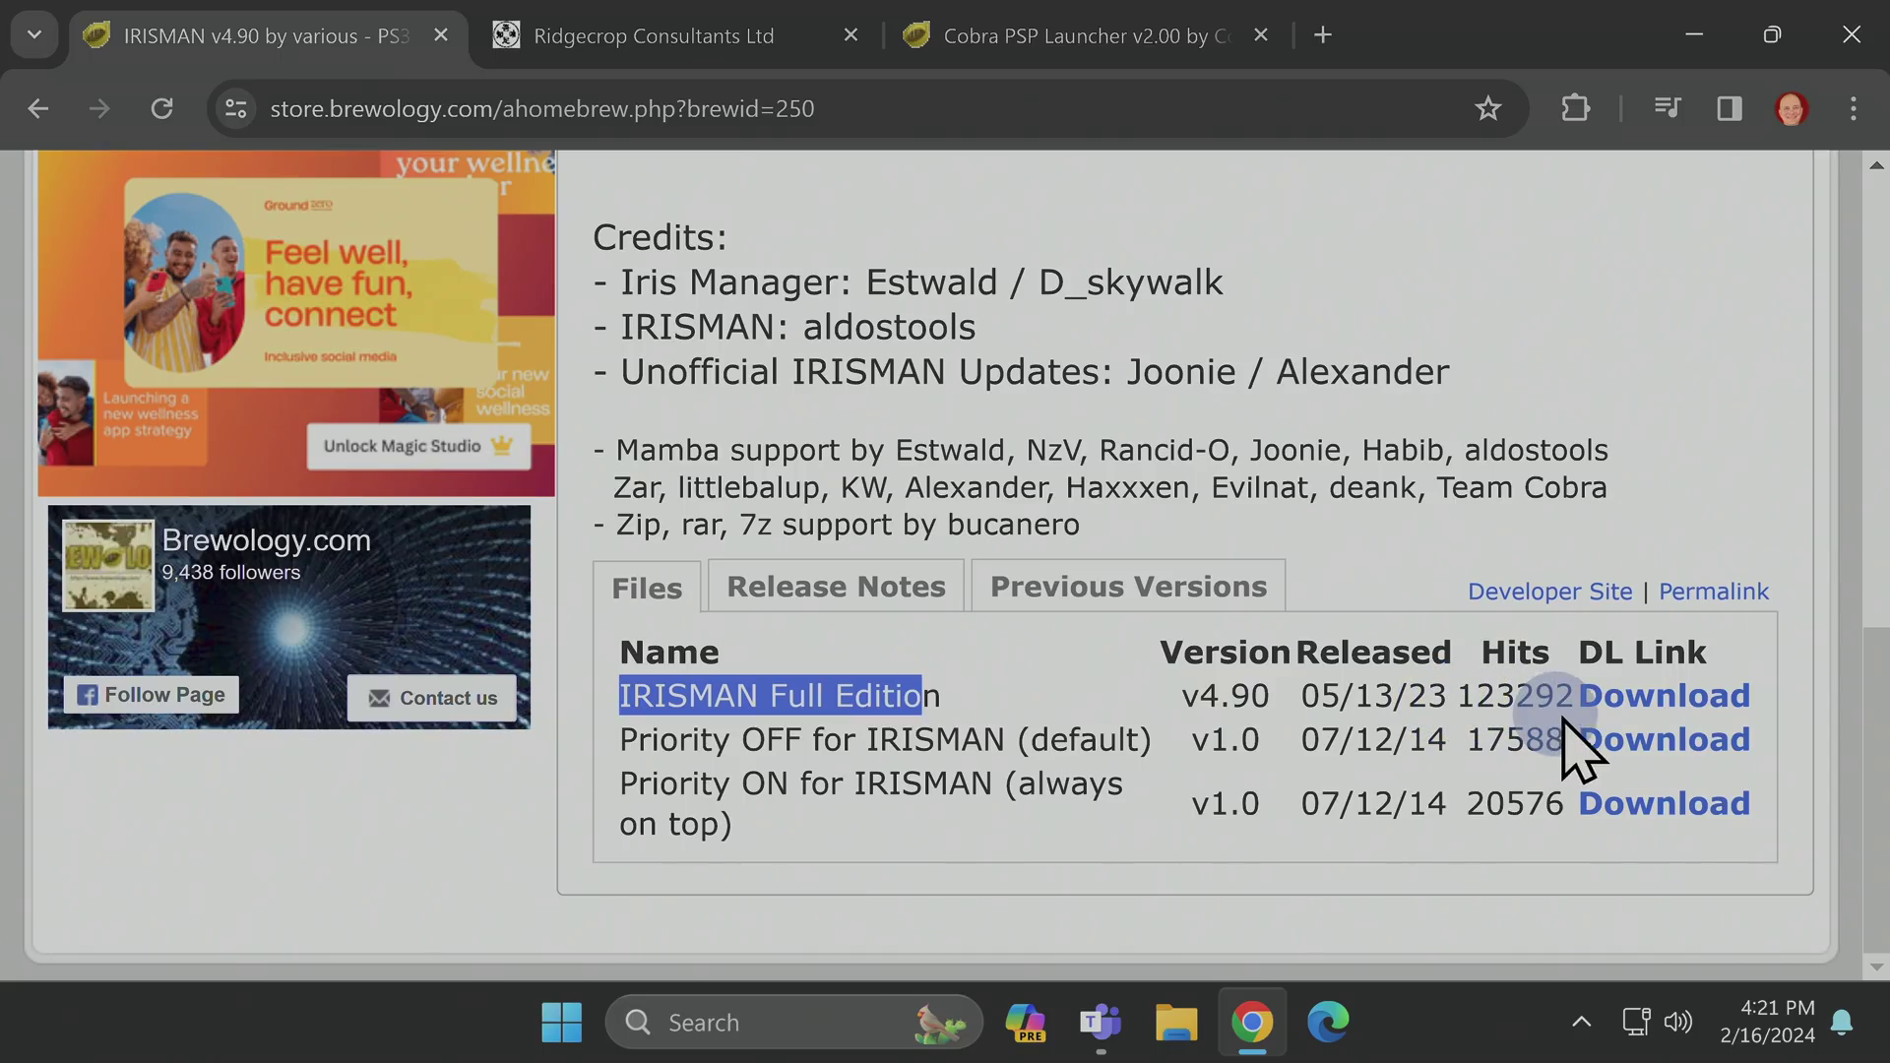
Step: Download IRISMAN Full Edition v4.90, and download guiformat.exe from the Ridgecrop Consultants site, keeping the blocked file
left_click(1619, 695)
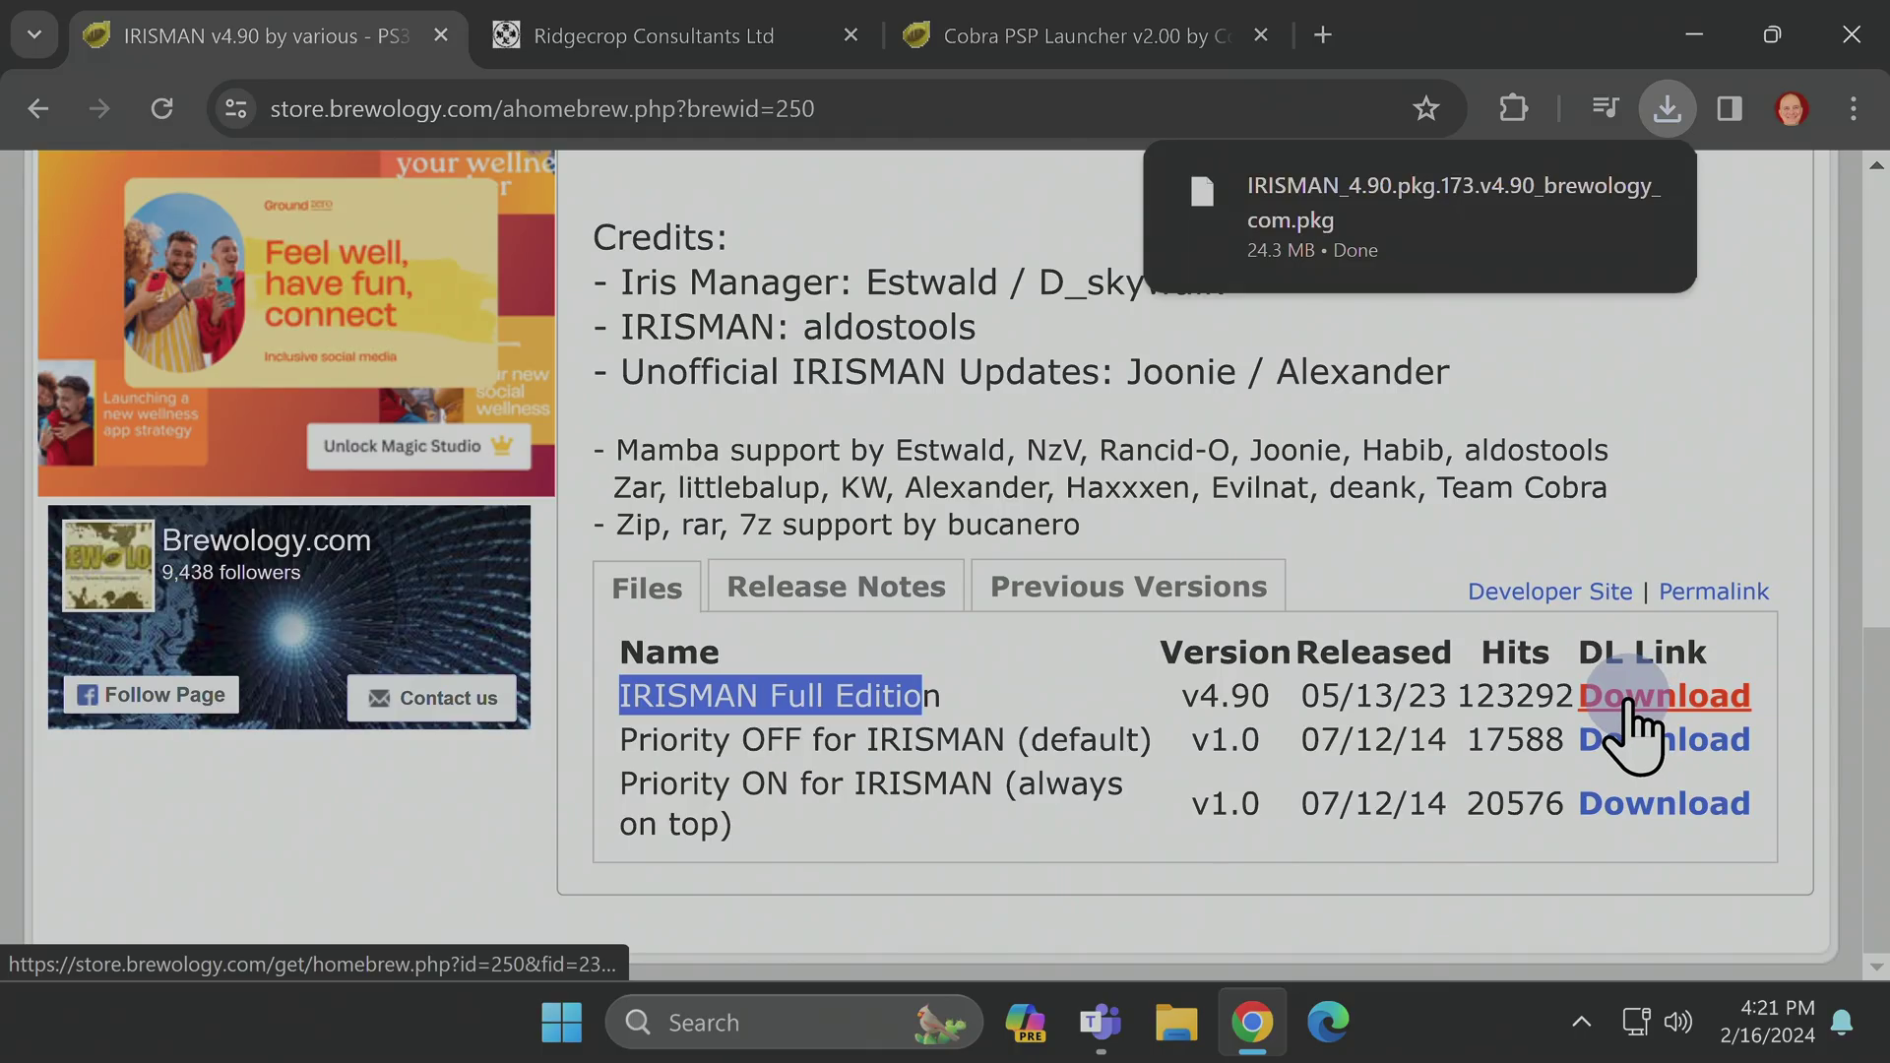
left_click(552, 35)
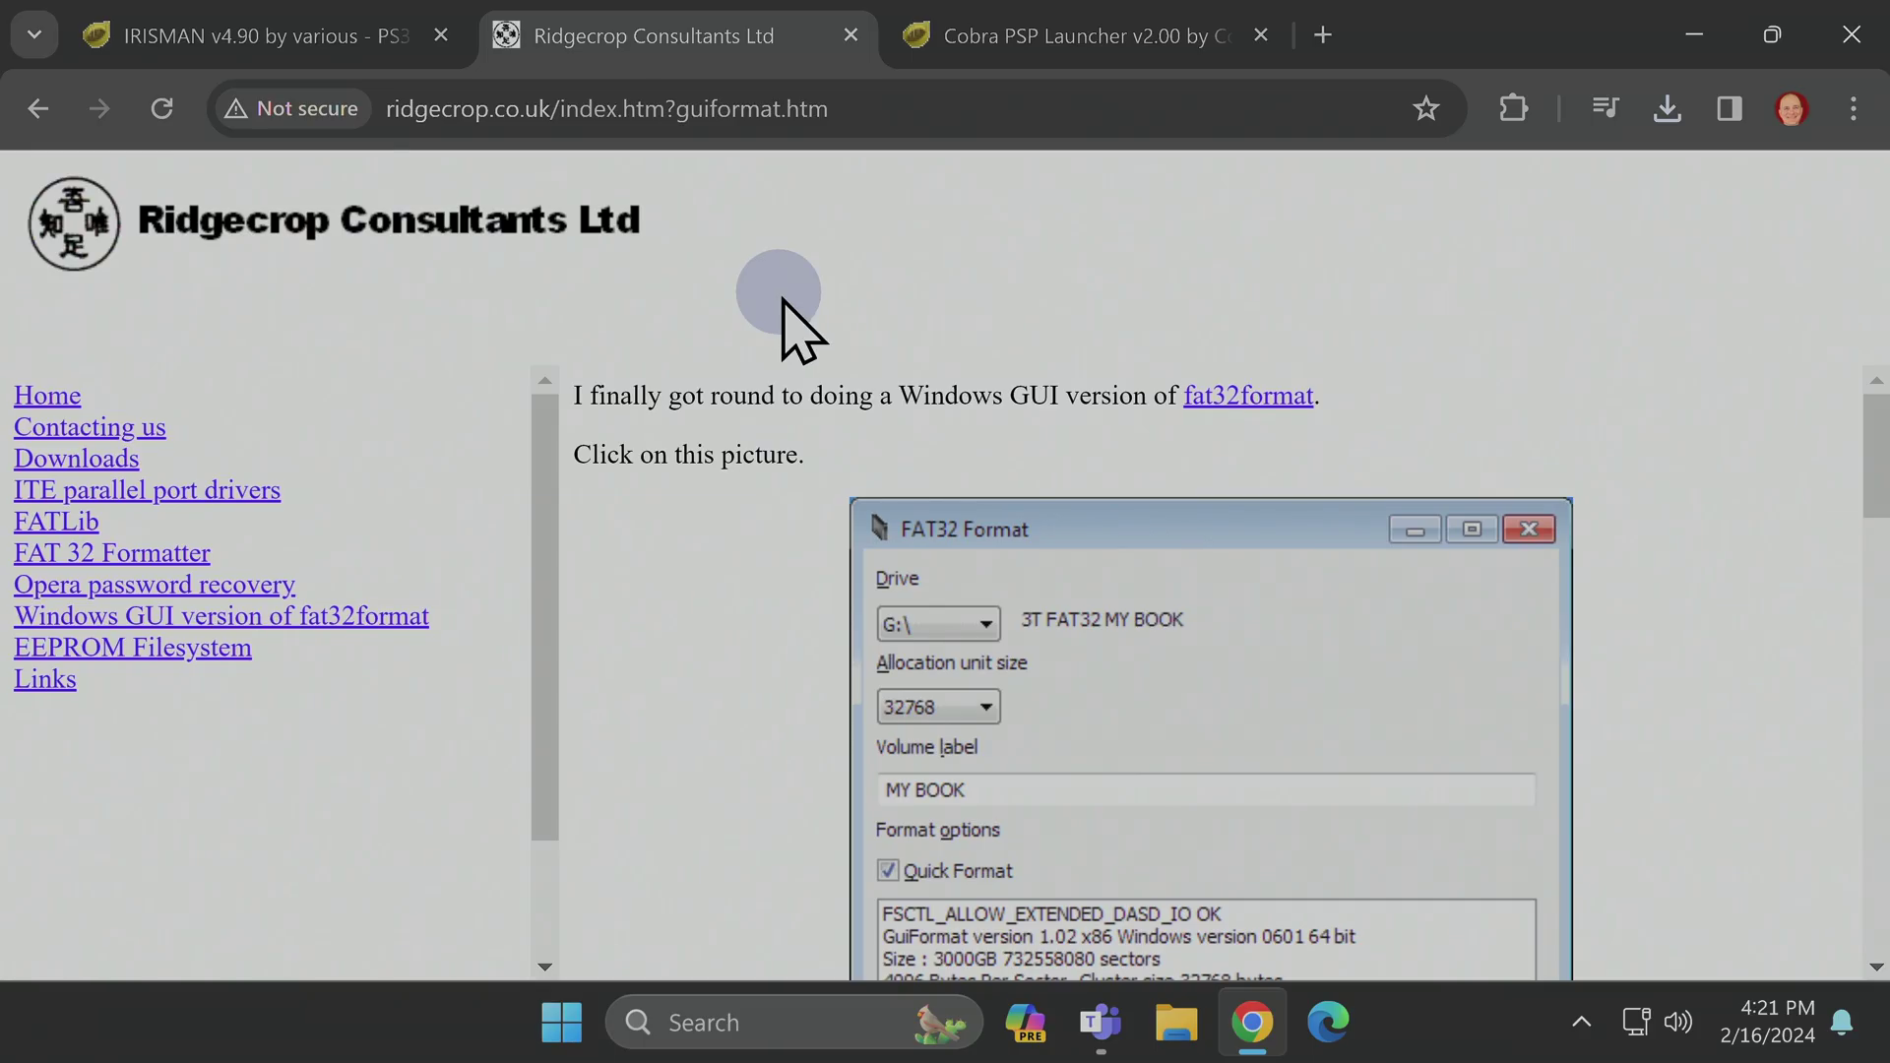
left_click(1154, 791)
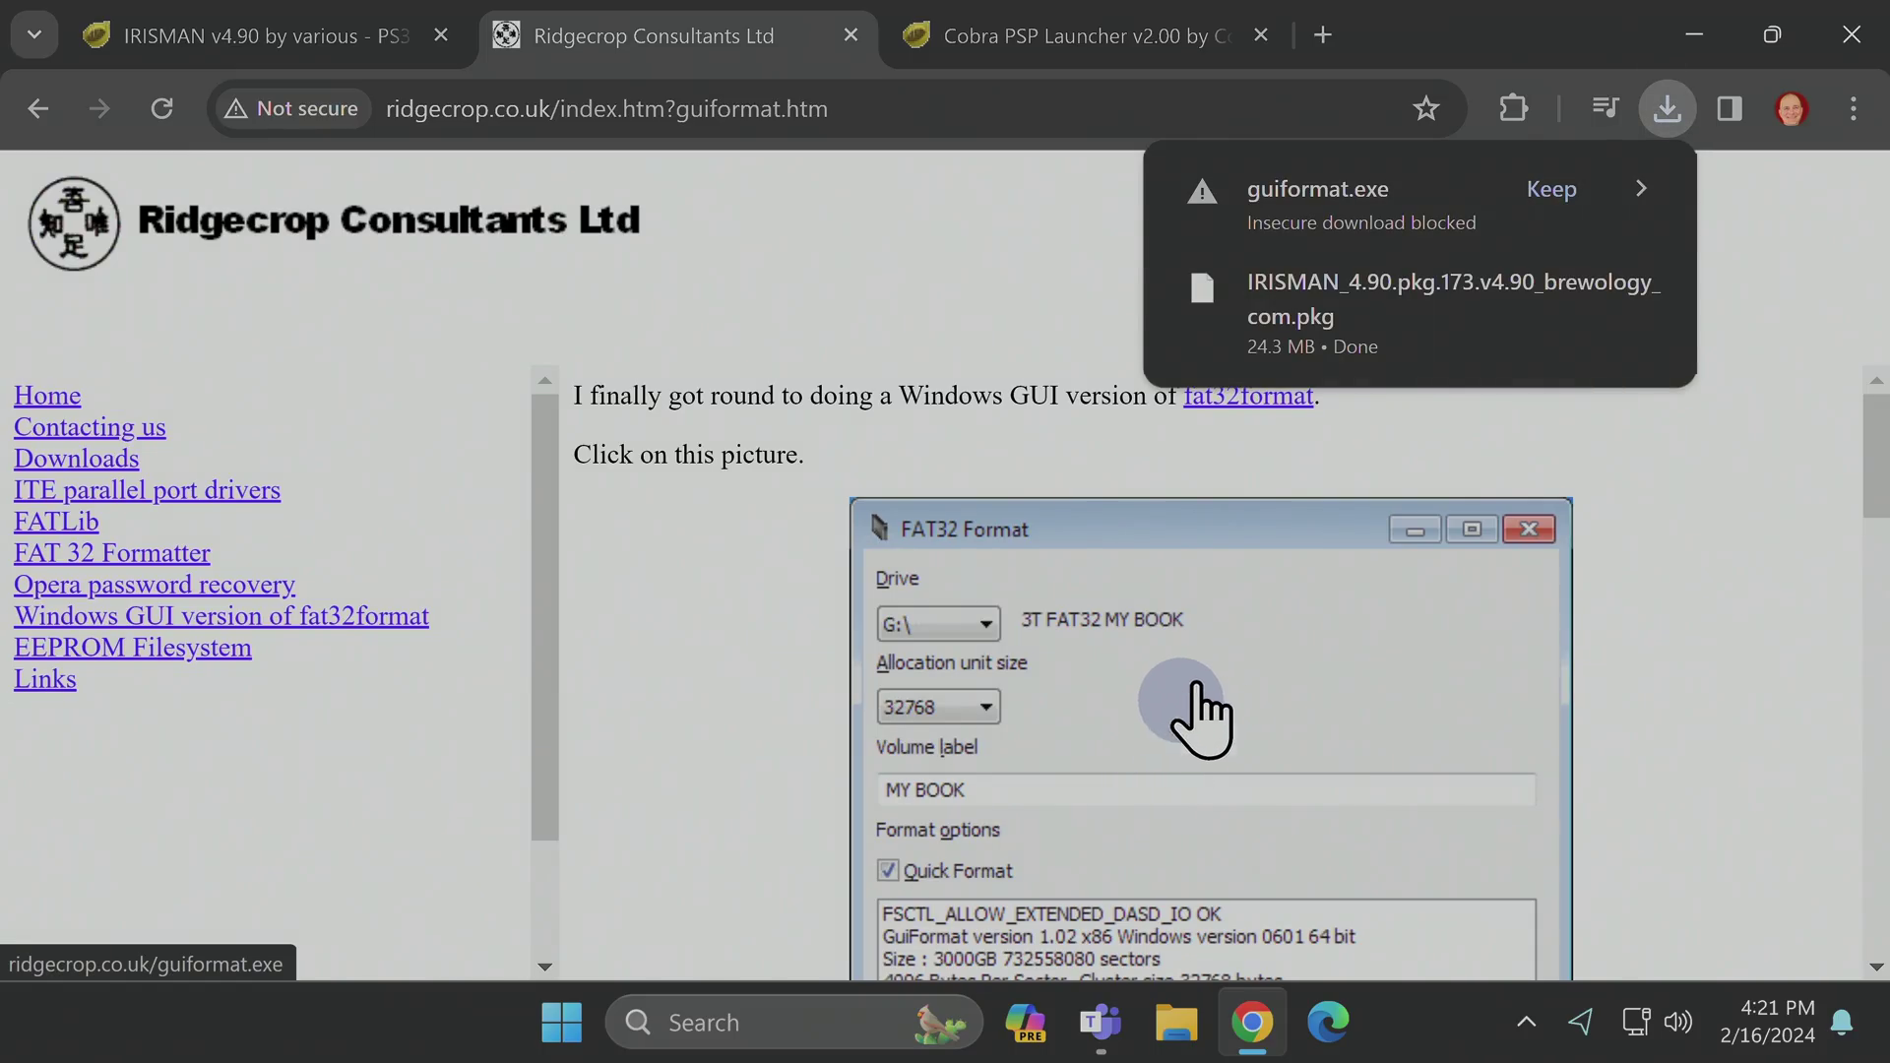
left_click(1560, 189)
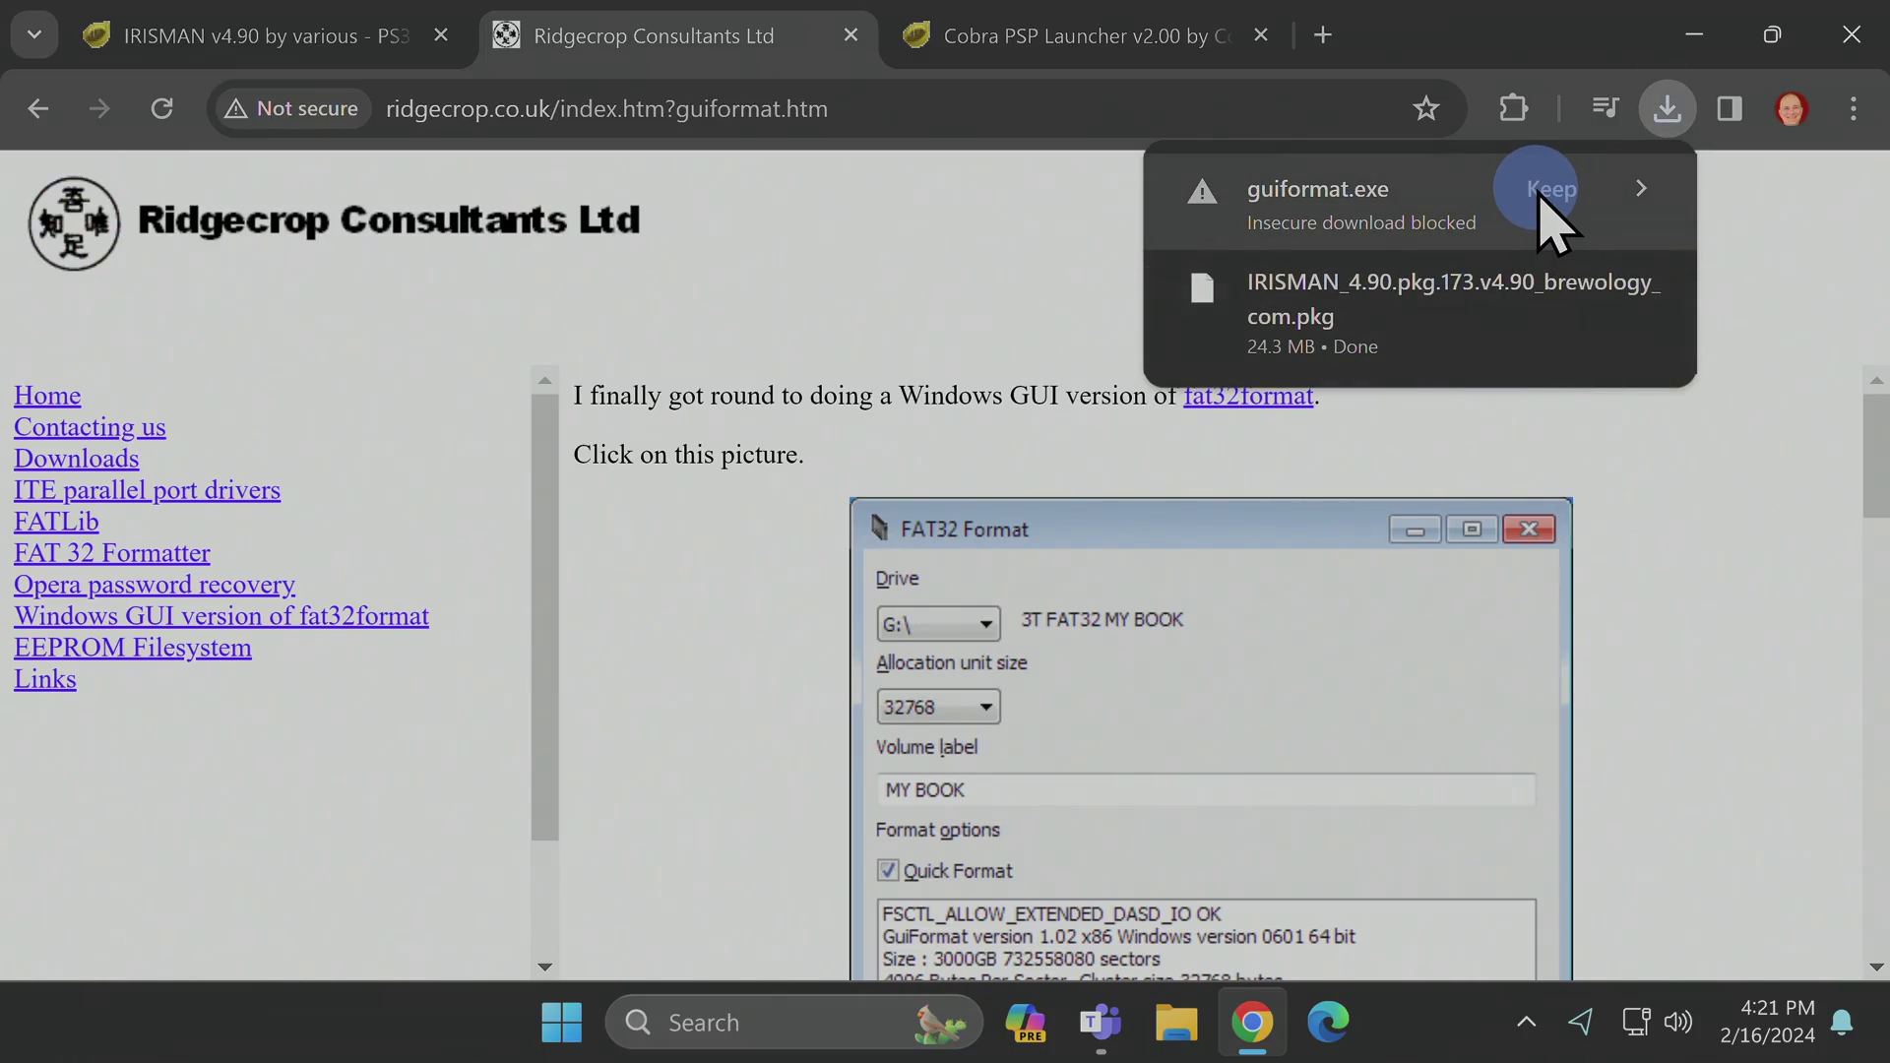
left_click(1539, 190)
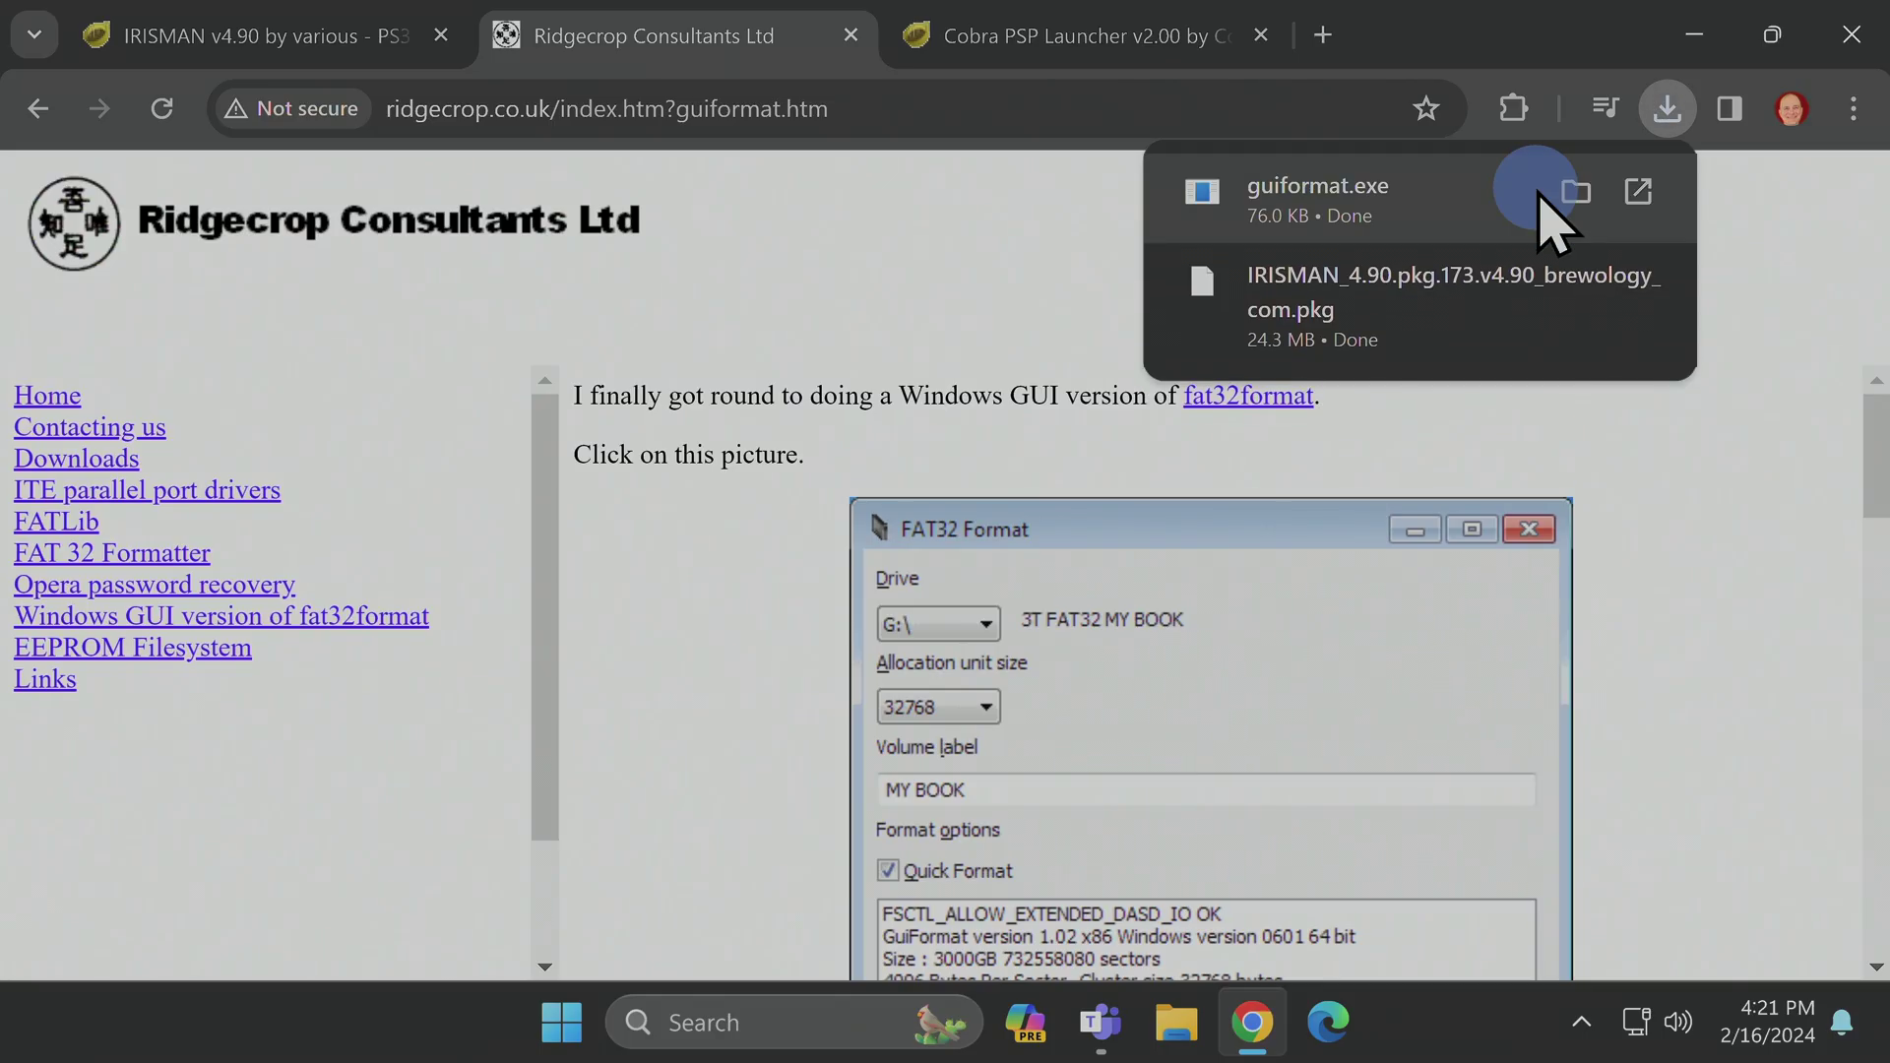
Step: Download PSP Remasters Launcher Fixed [jjkkyu] v2.00 from the Cobra PSP Launcher page
key("ctrl+Tab")
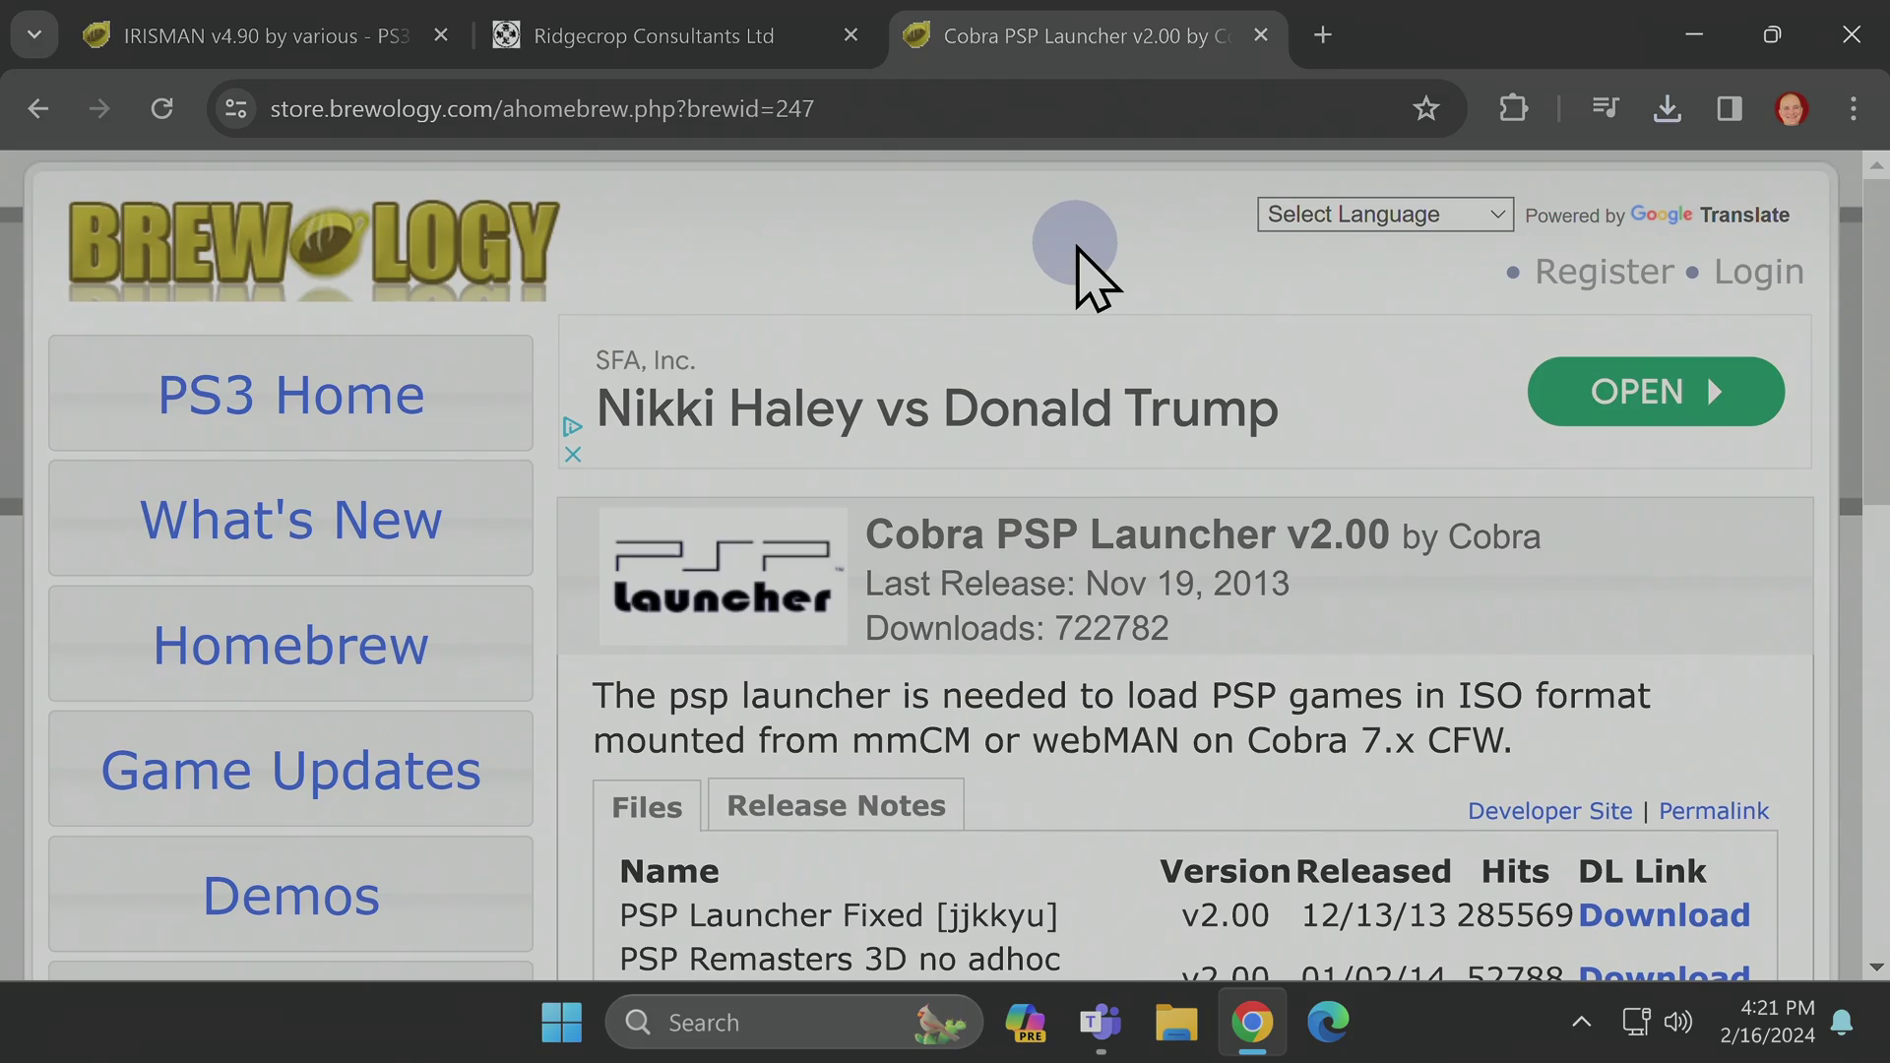
scroll(1050, 480, "down", 2)
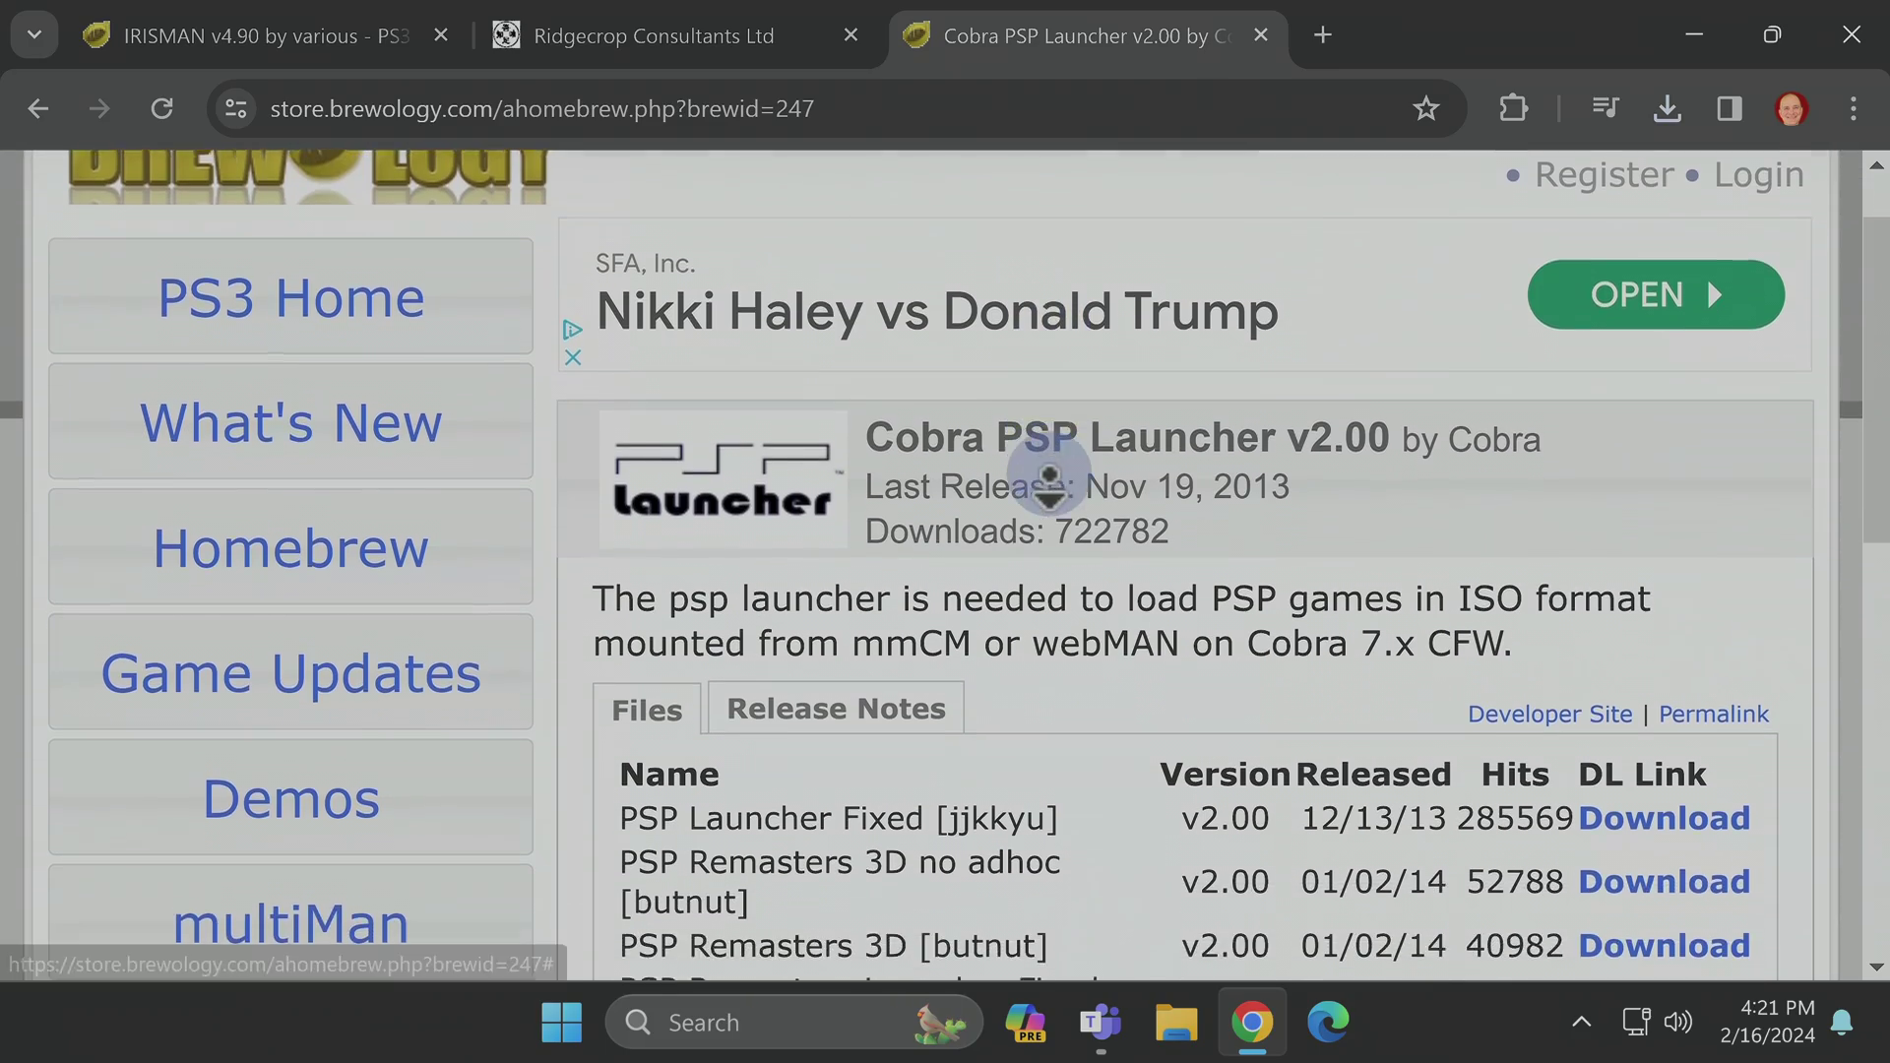
scroll(1050, 480, "down", 3)
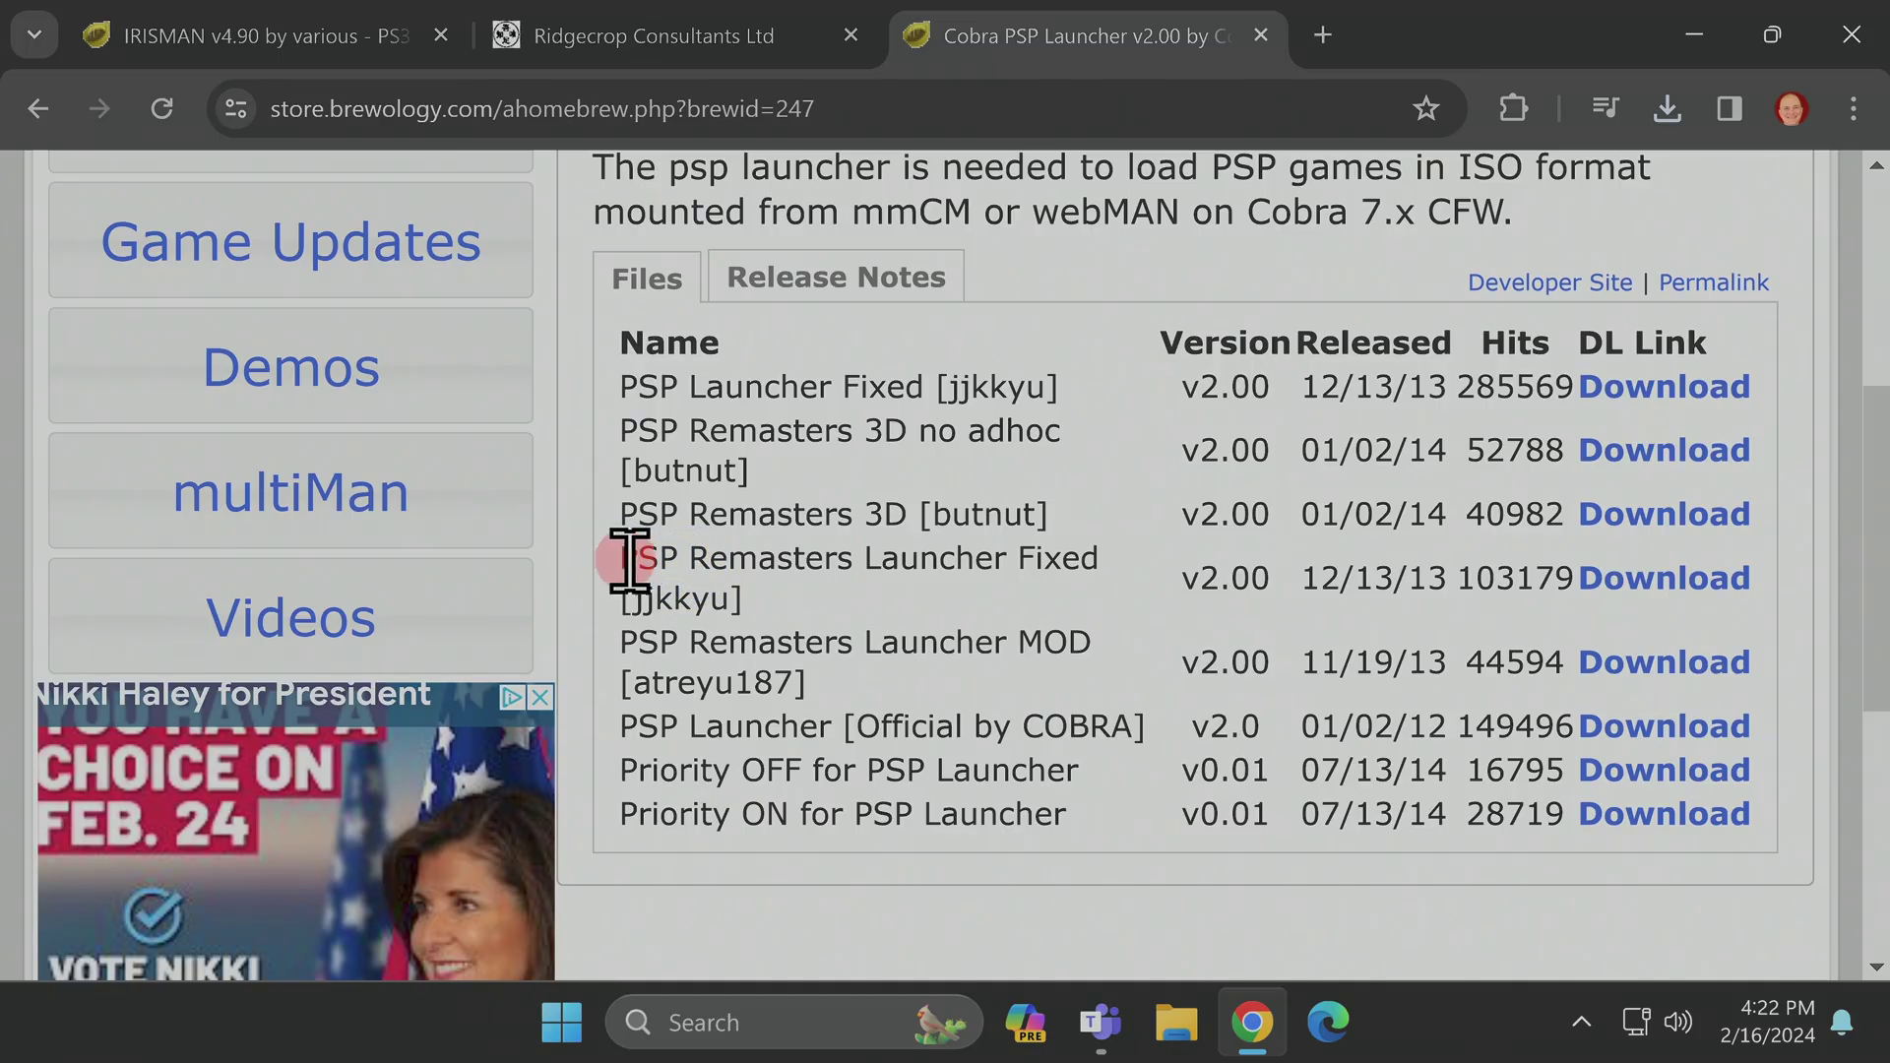
left_click_drag(629, 557, 756, 602)
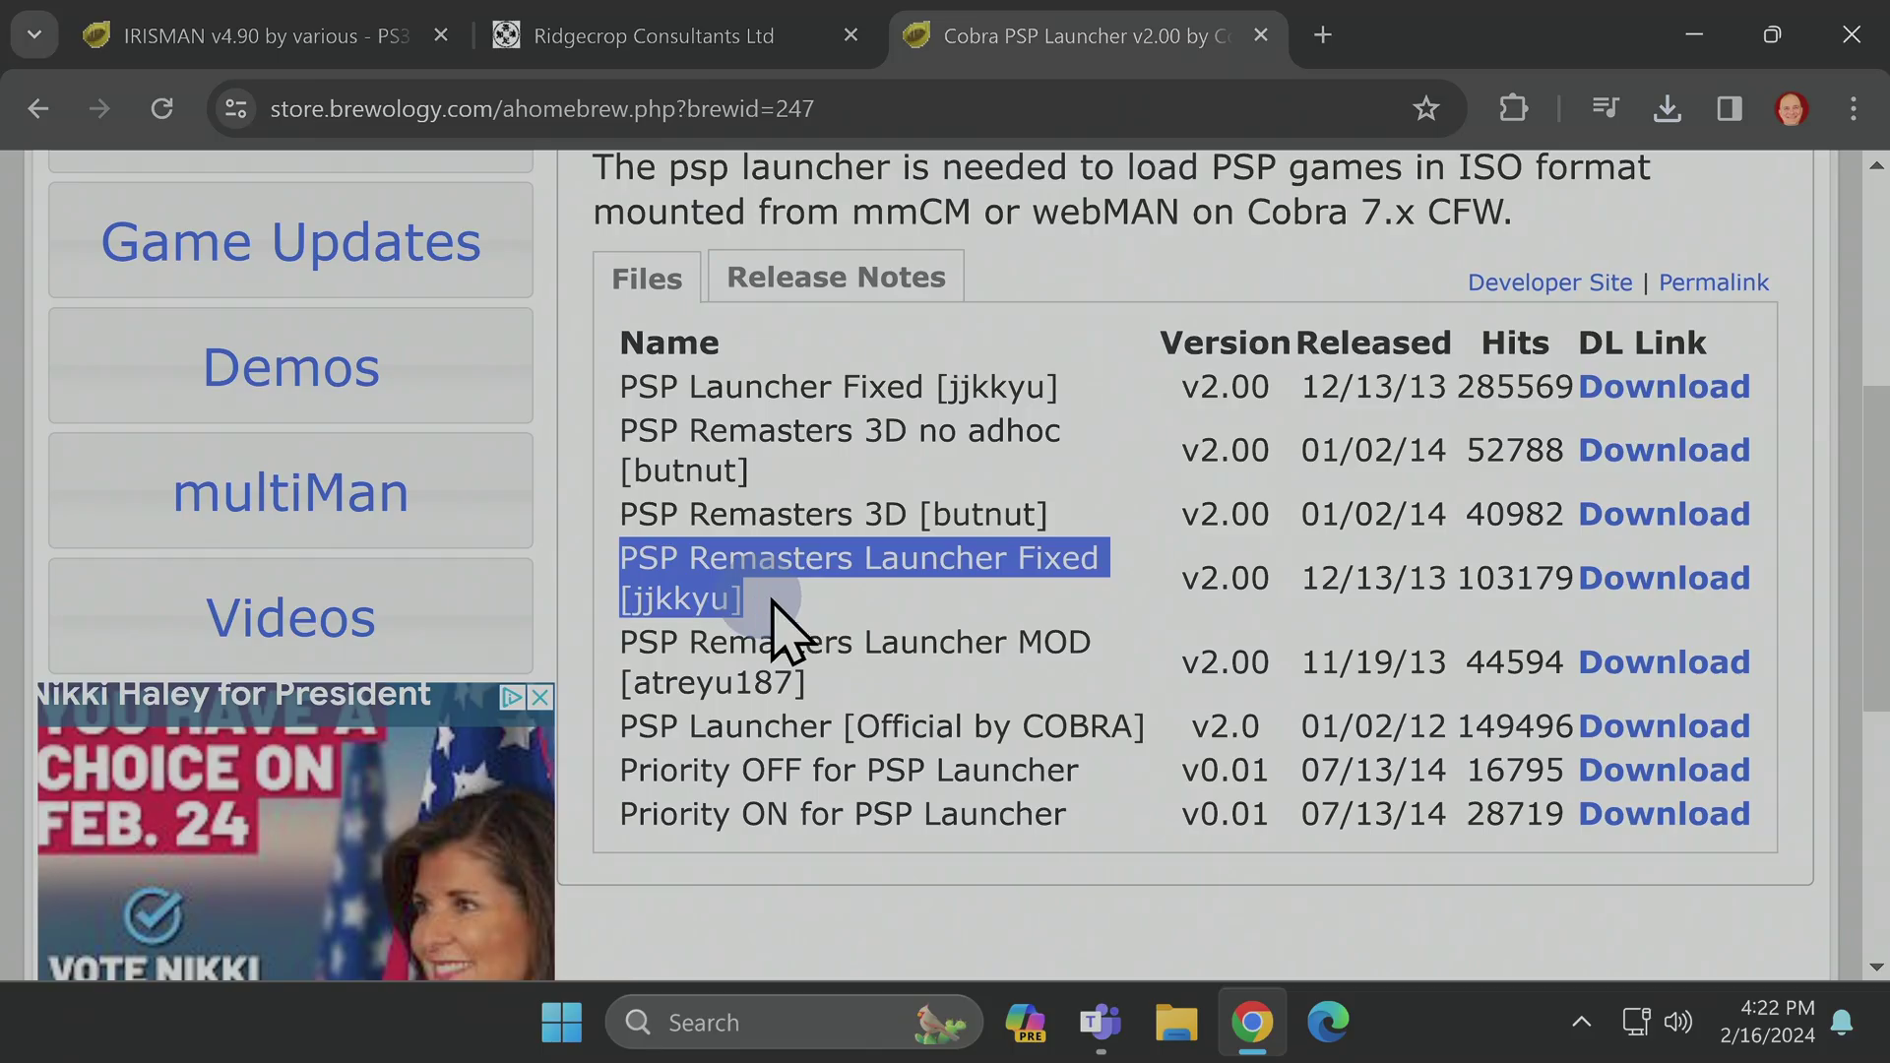
left_click(1635, 577)
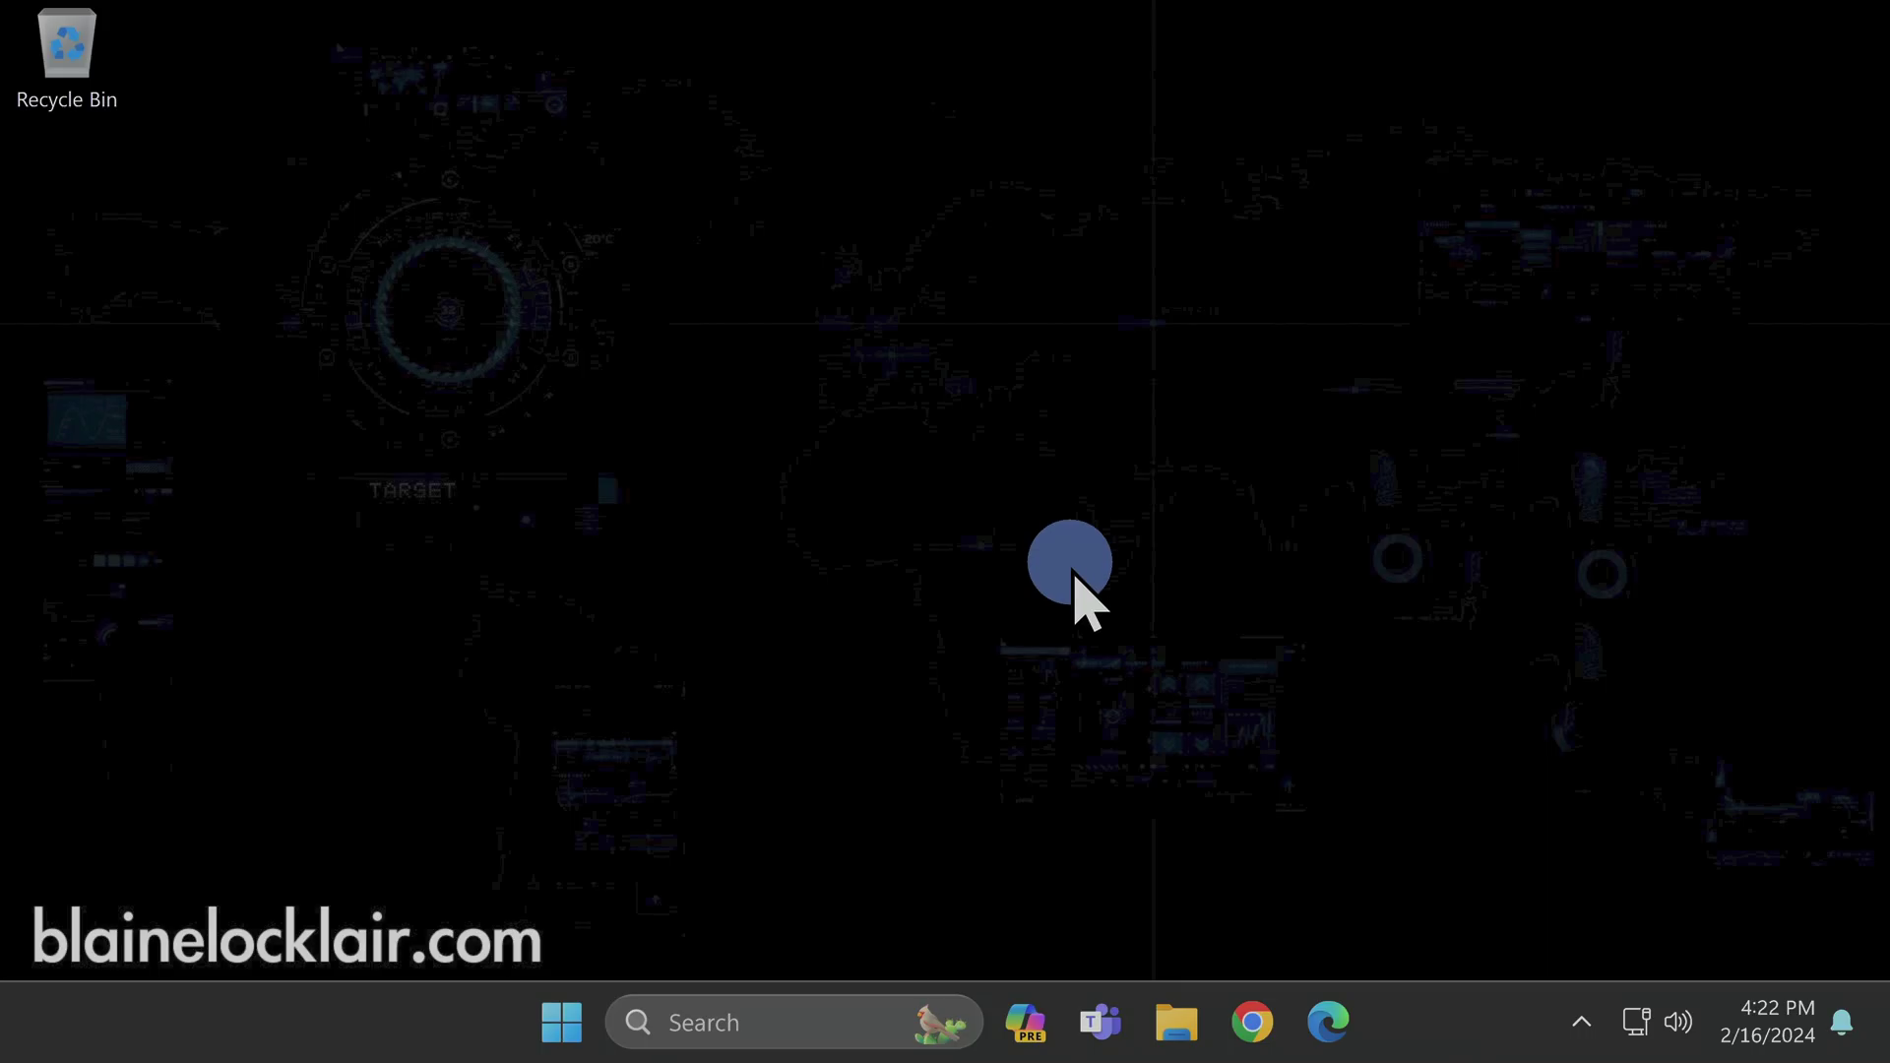
Step: Open the Downloads folder snapped to the left half of the screen, and view the SUBSCRIBE (J:) drive beside it before closing the drive window
right_click(1185, 1019)
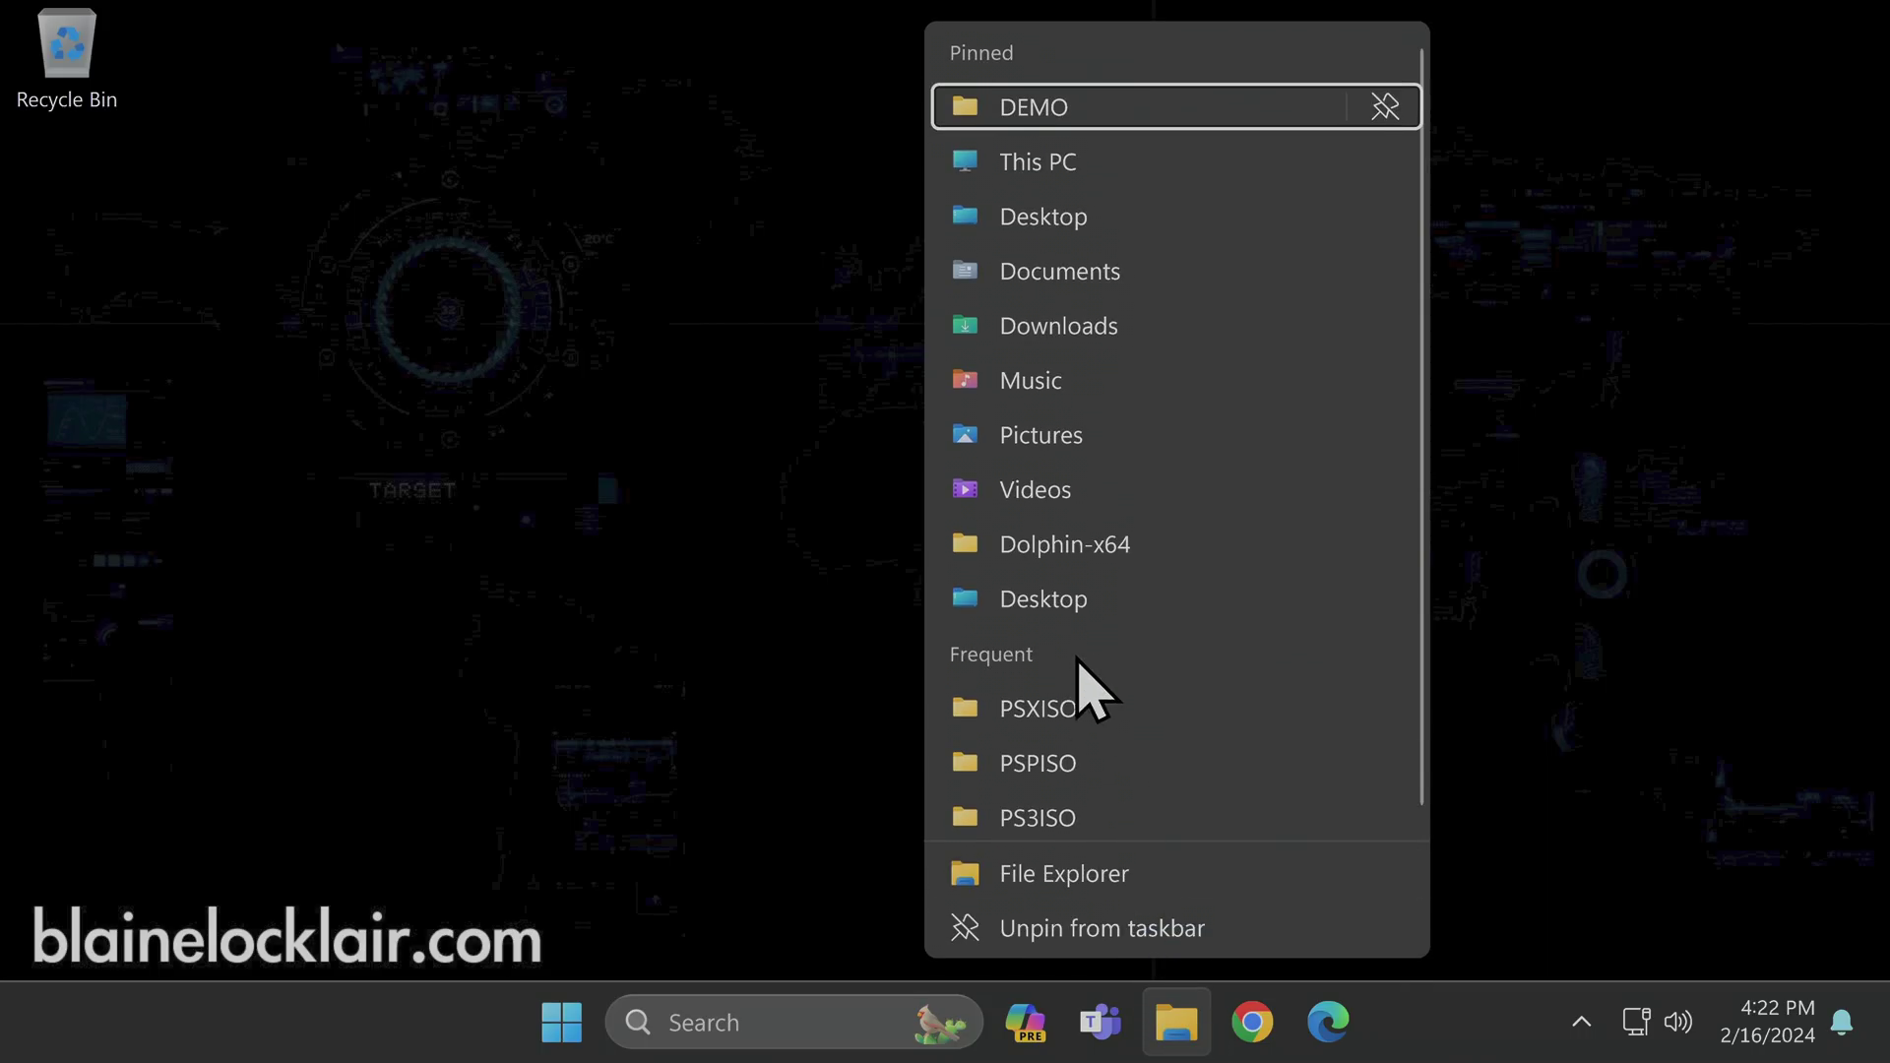
left_click(1078, 327)
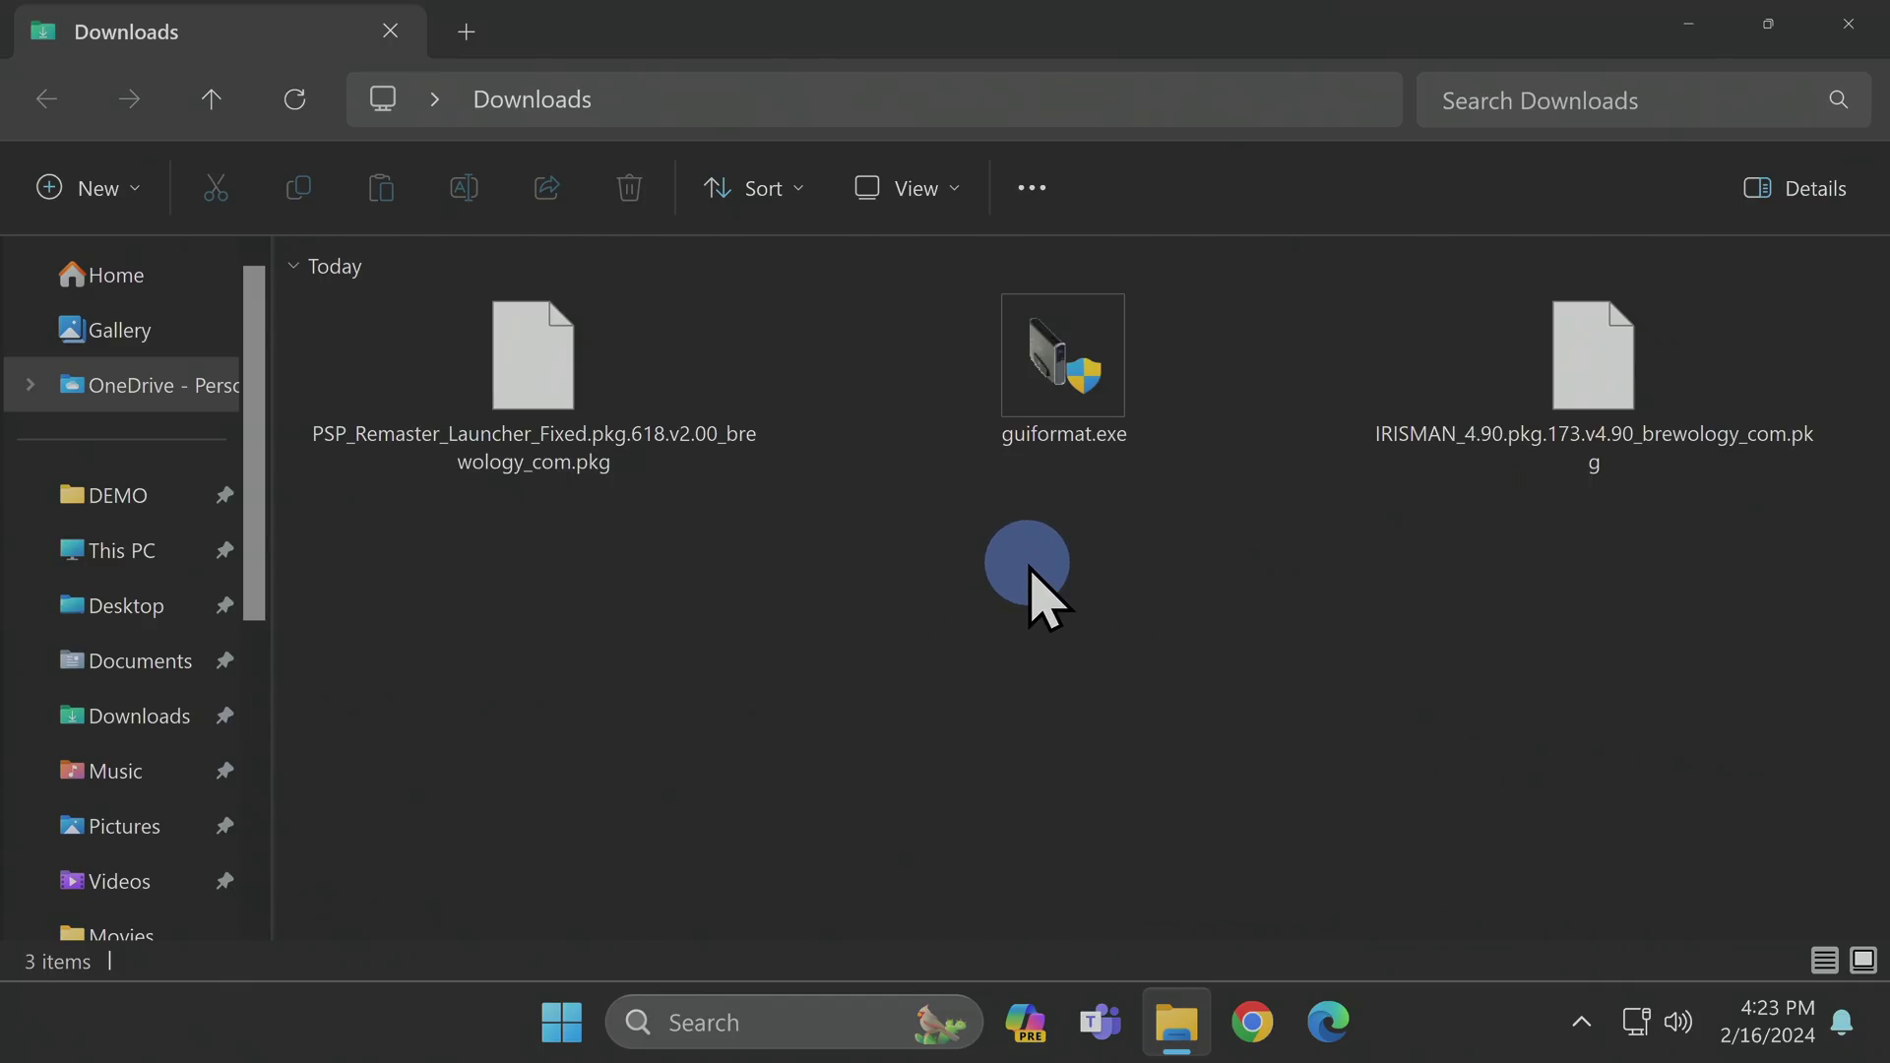
left_click(1042, 27)
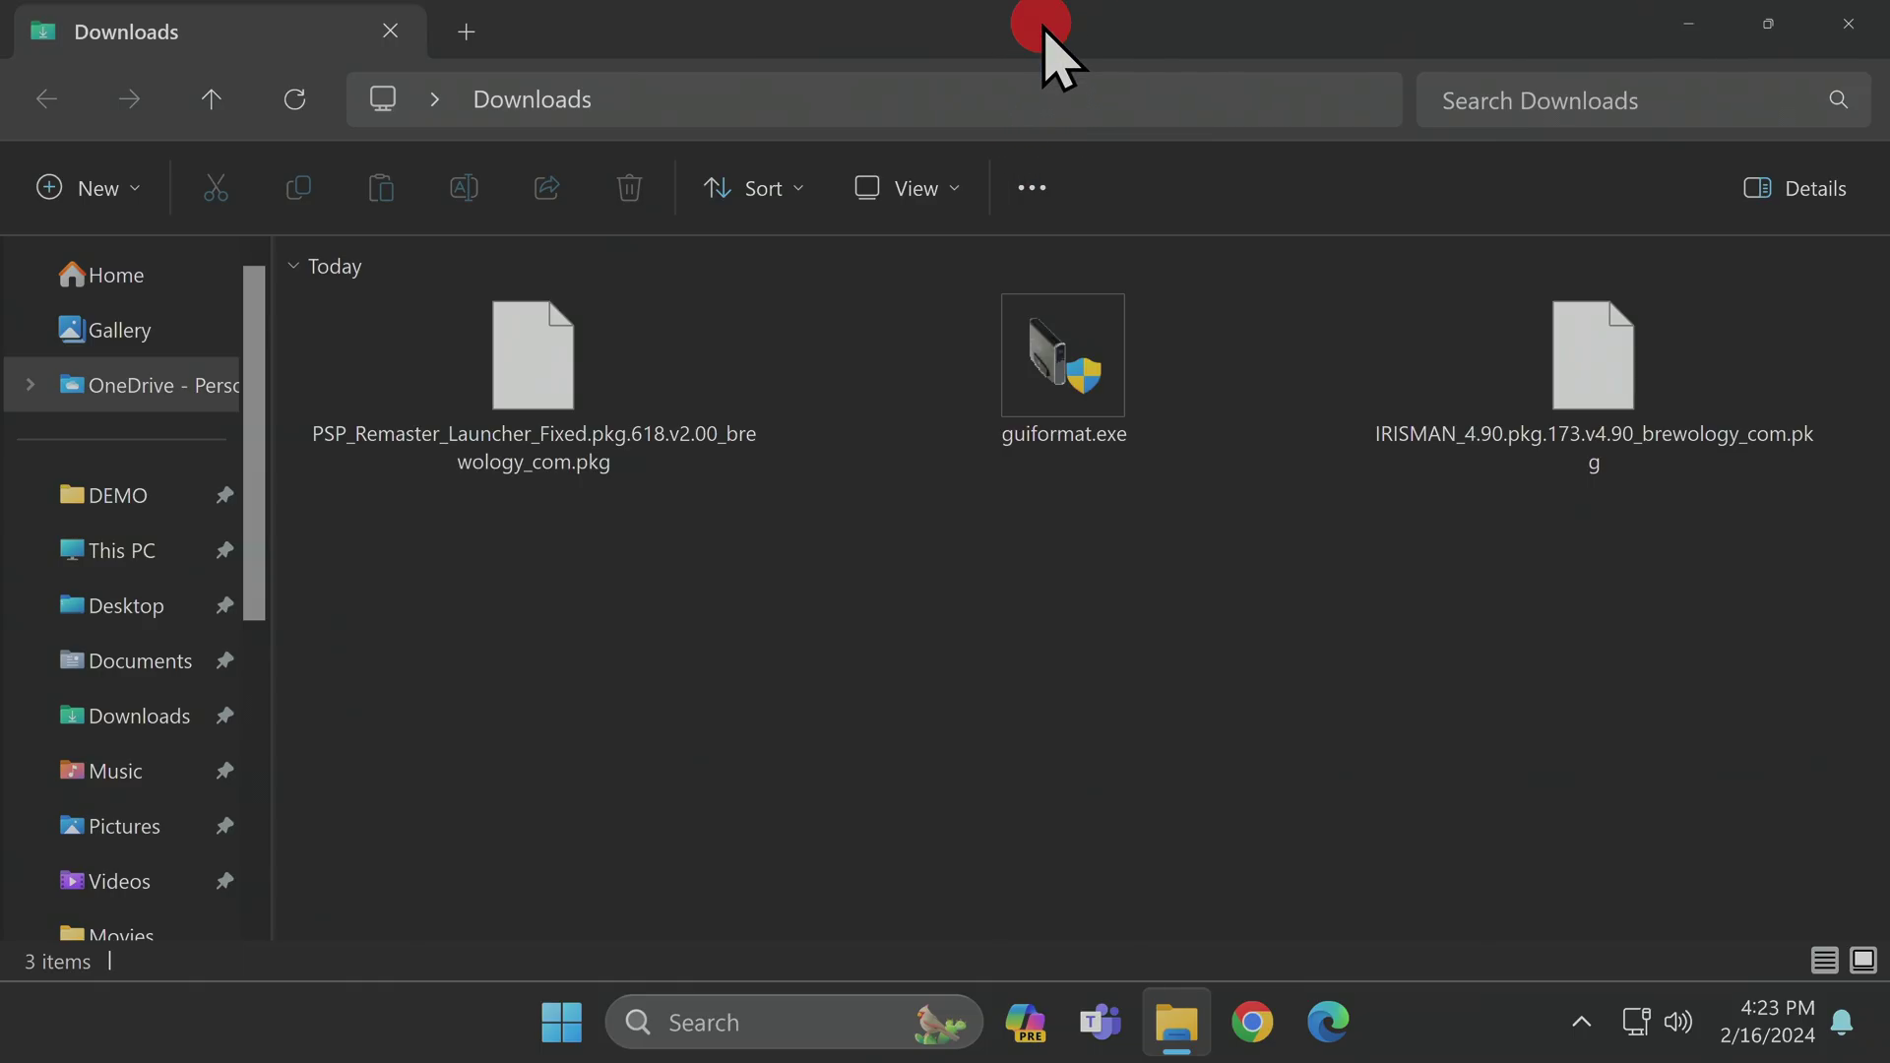
left_click_drag(1041, 27, 5, 314)
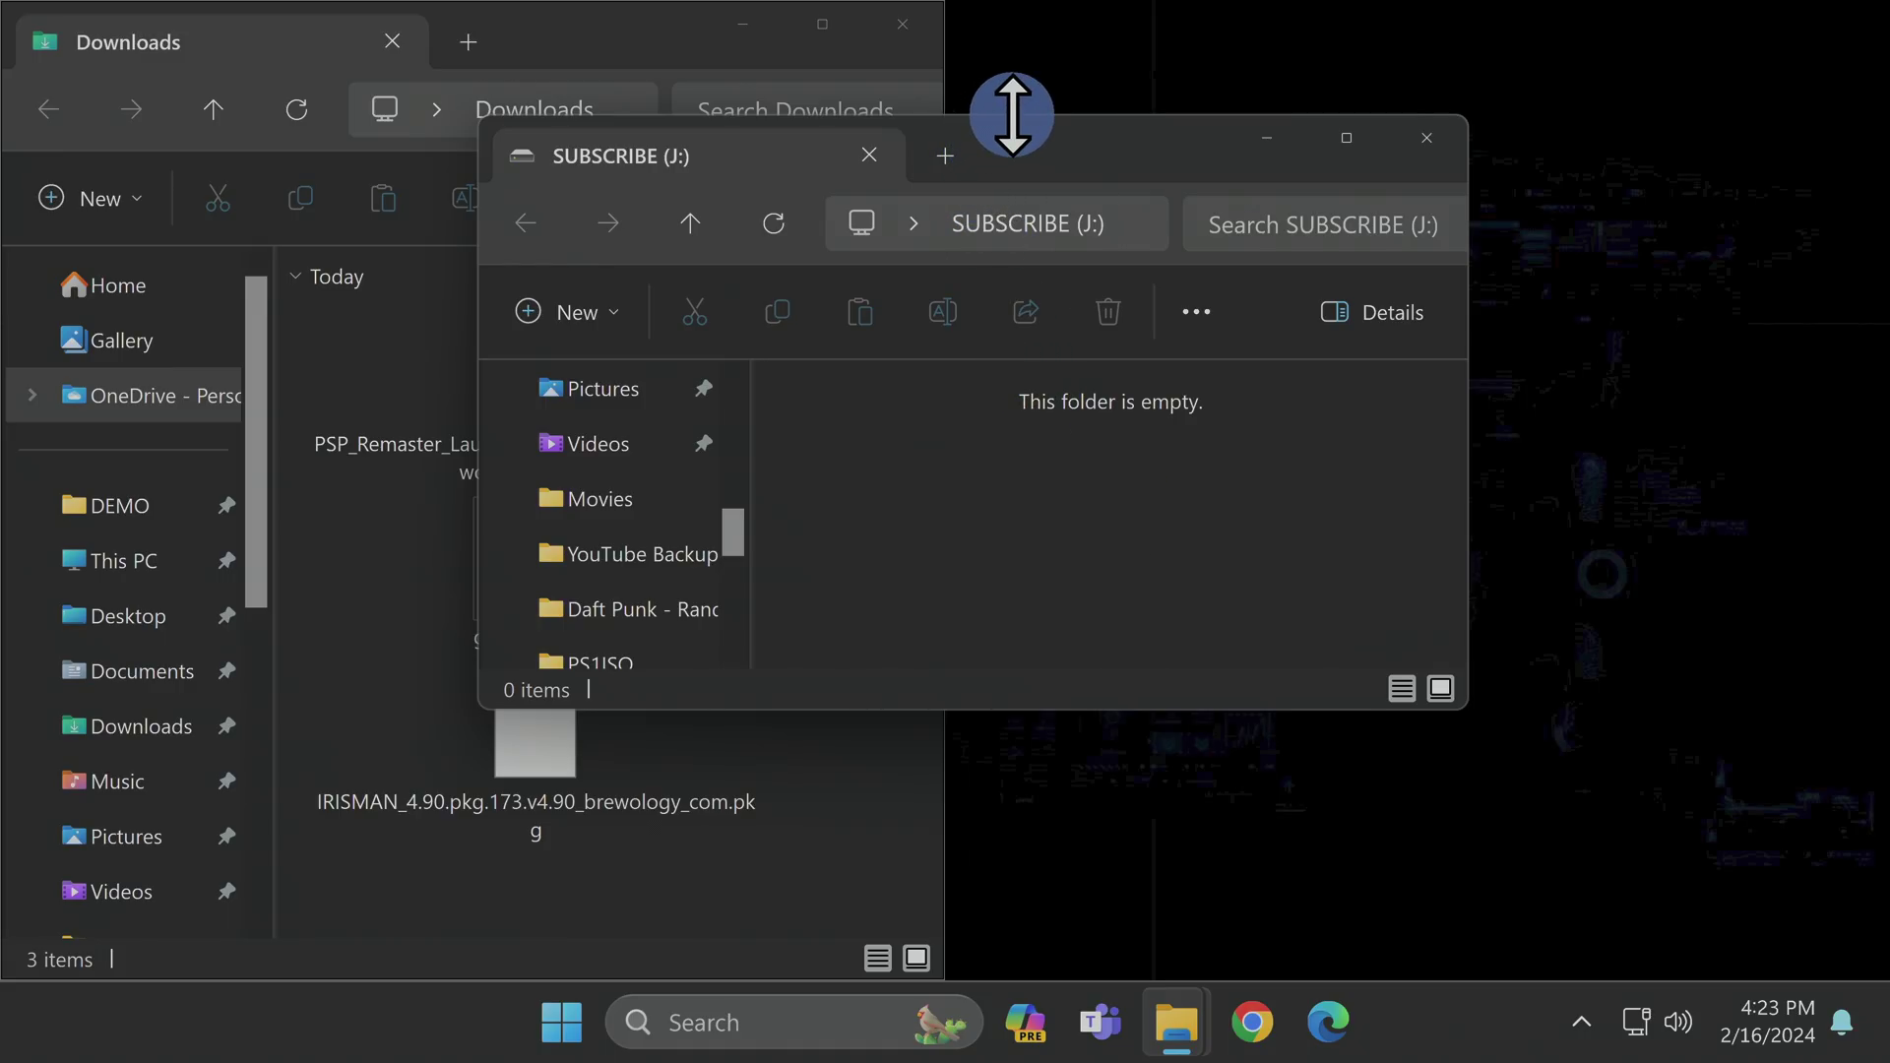
left_click_drag(1063, 136, 1876, 883)
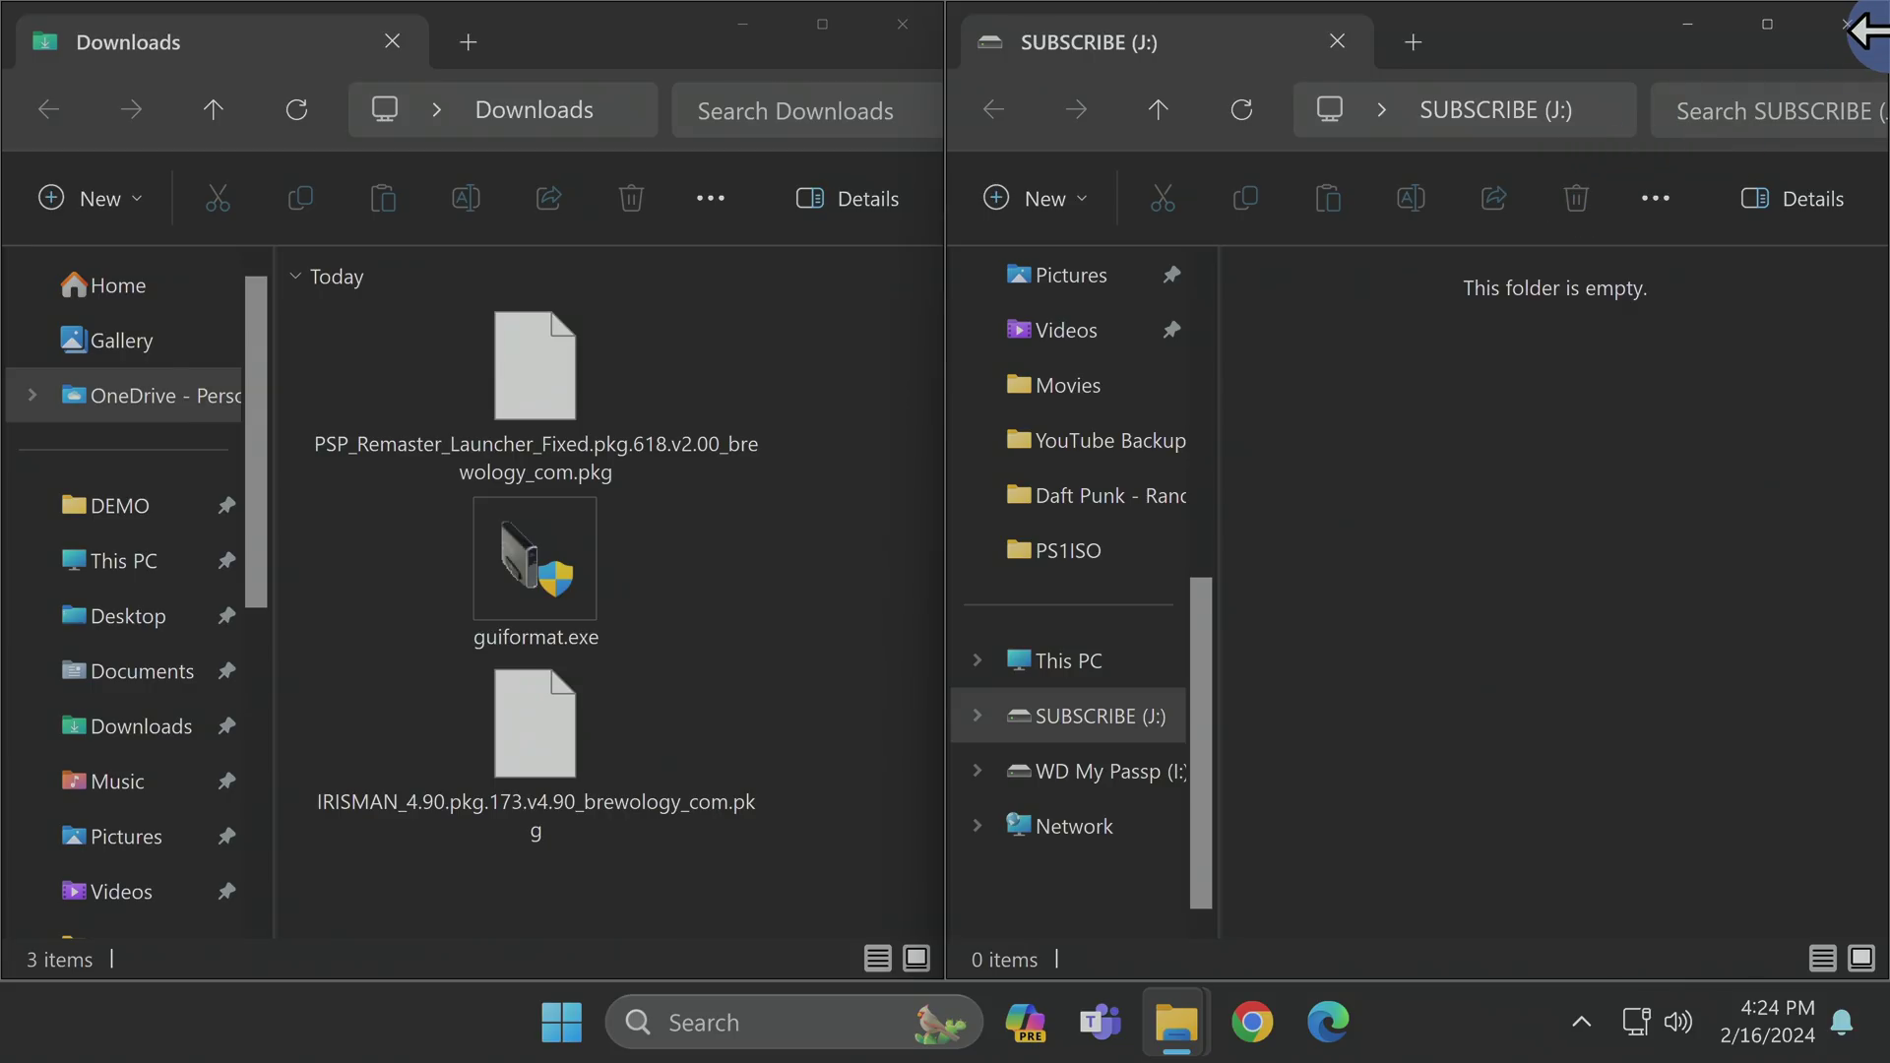
left_click(1848, 25)
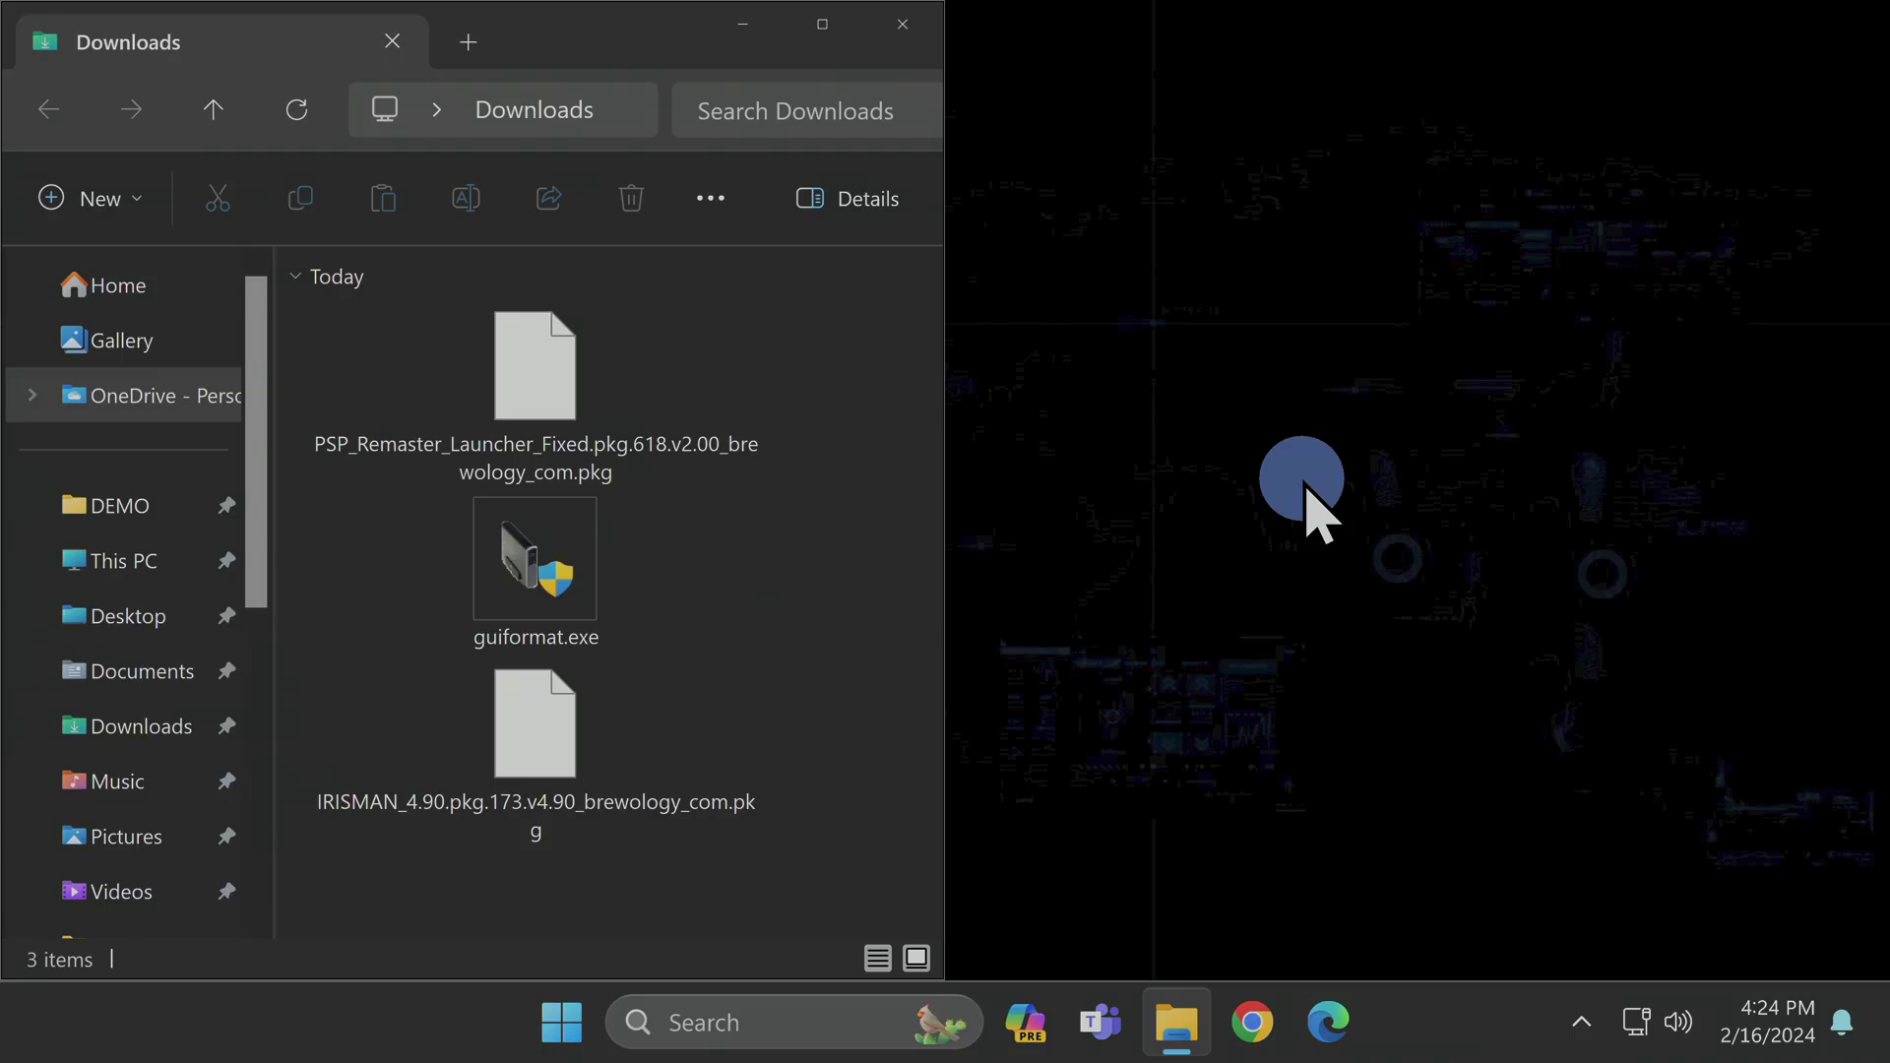
Step: Launch guiformat.exe from Downloads, allow it to make changes to the device, and close the Downloads window
left_click(520, 591)
double_click(522, 596)
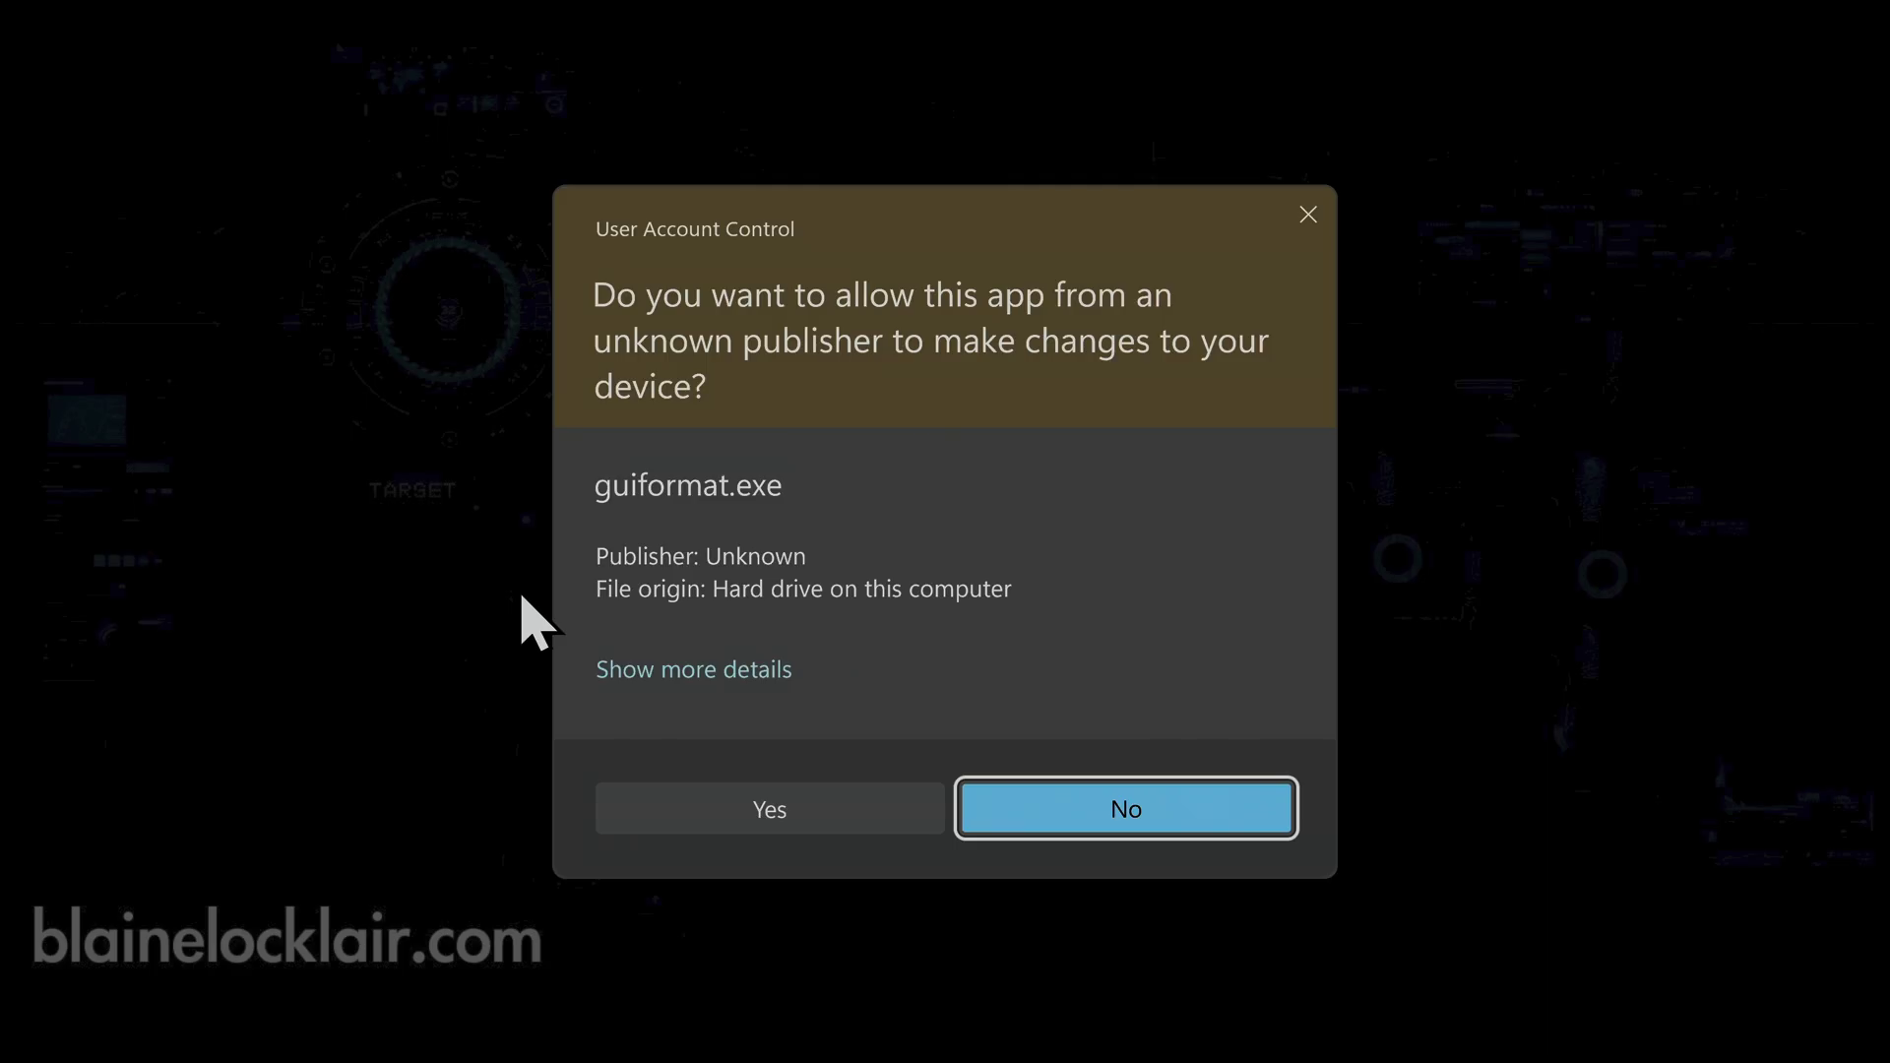
left_click(777, 805)
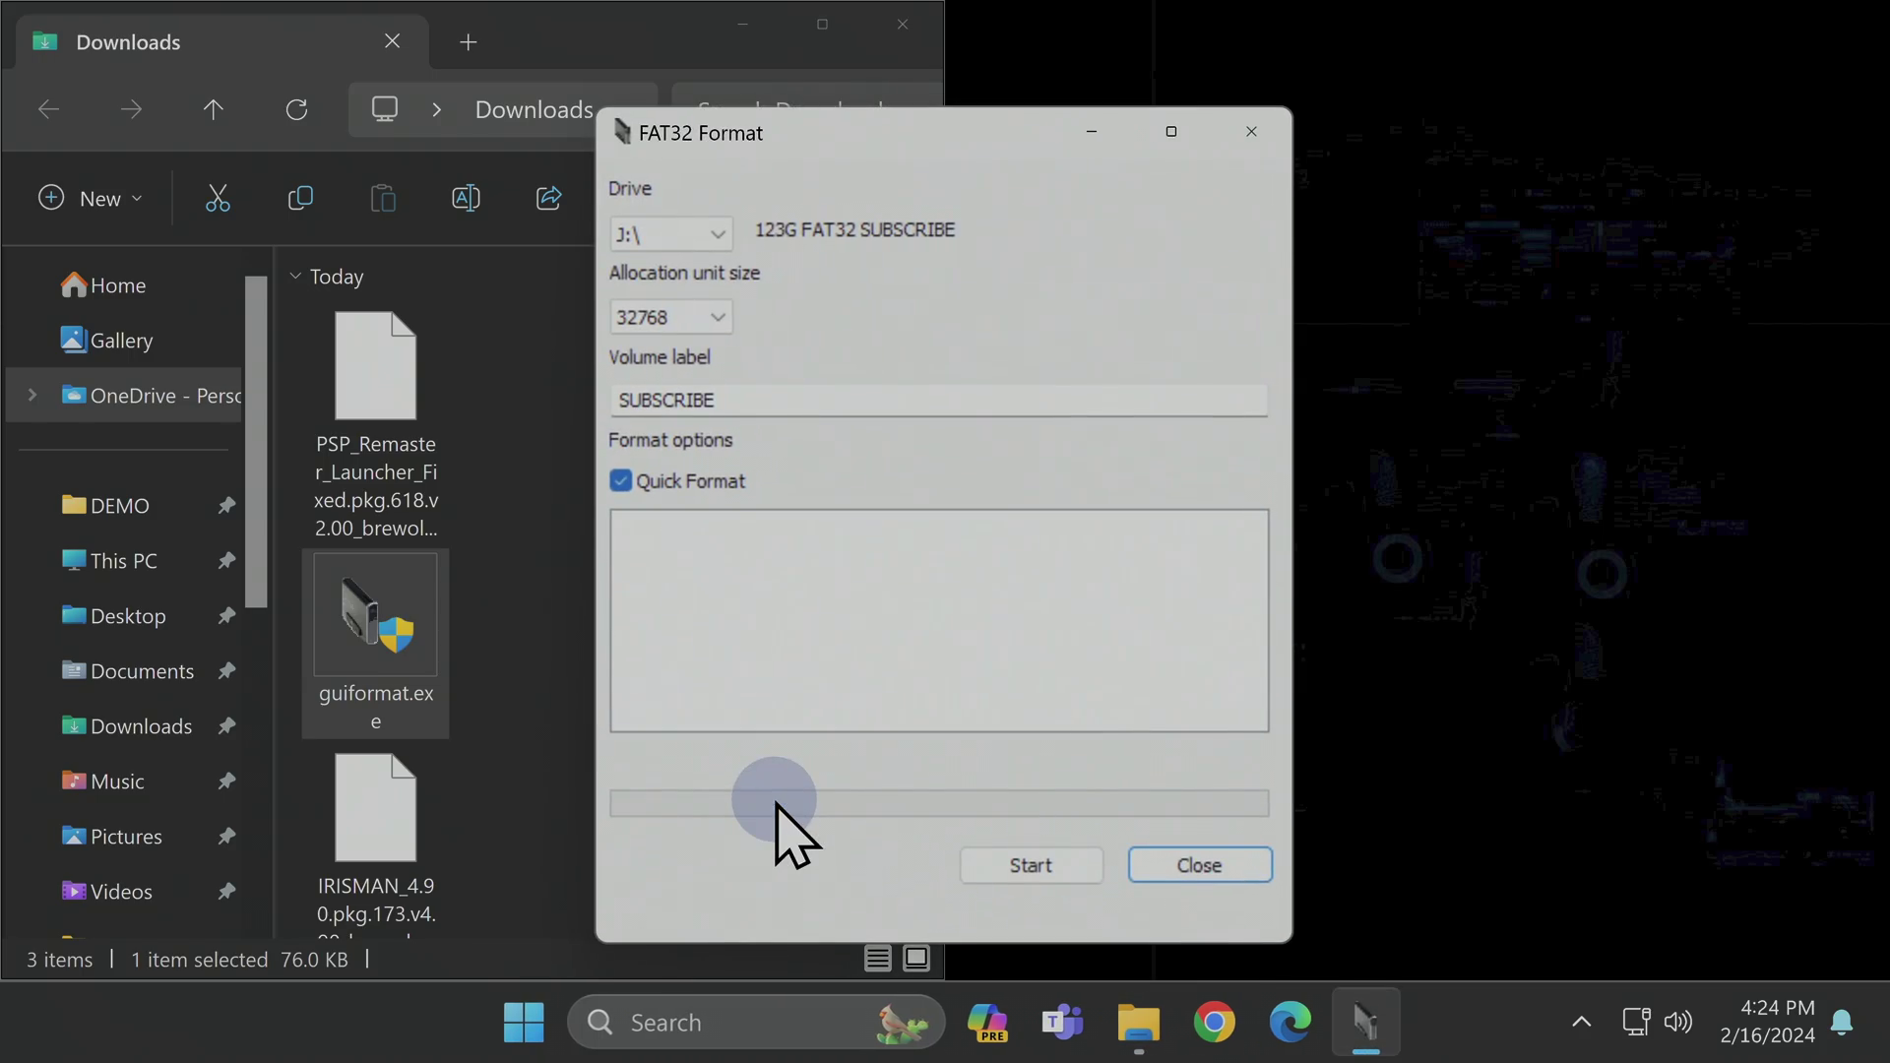
left_click(903, 26)
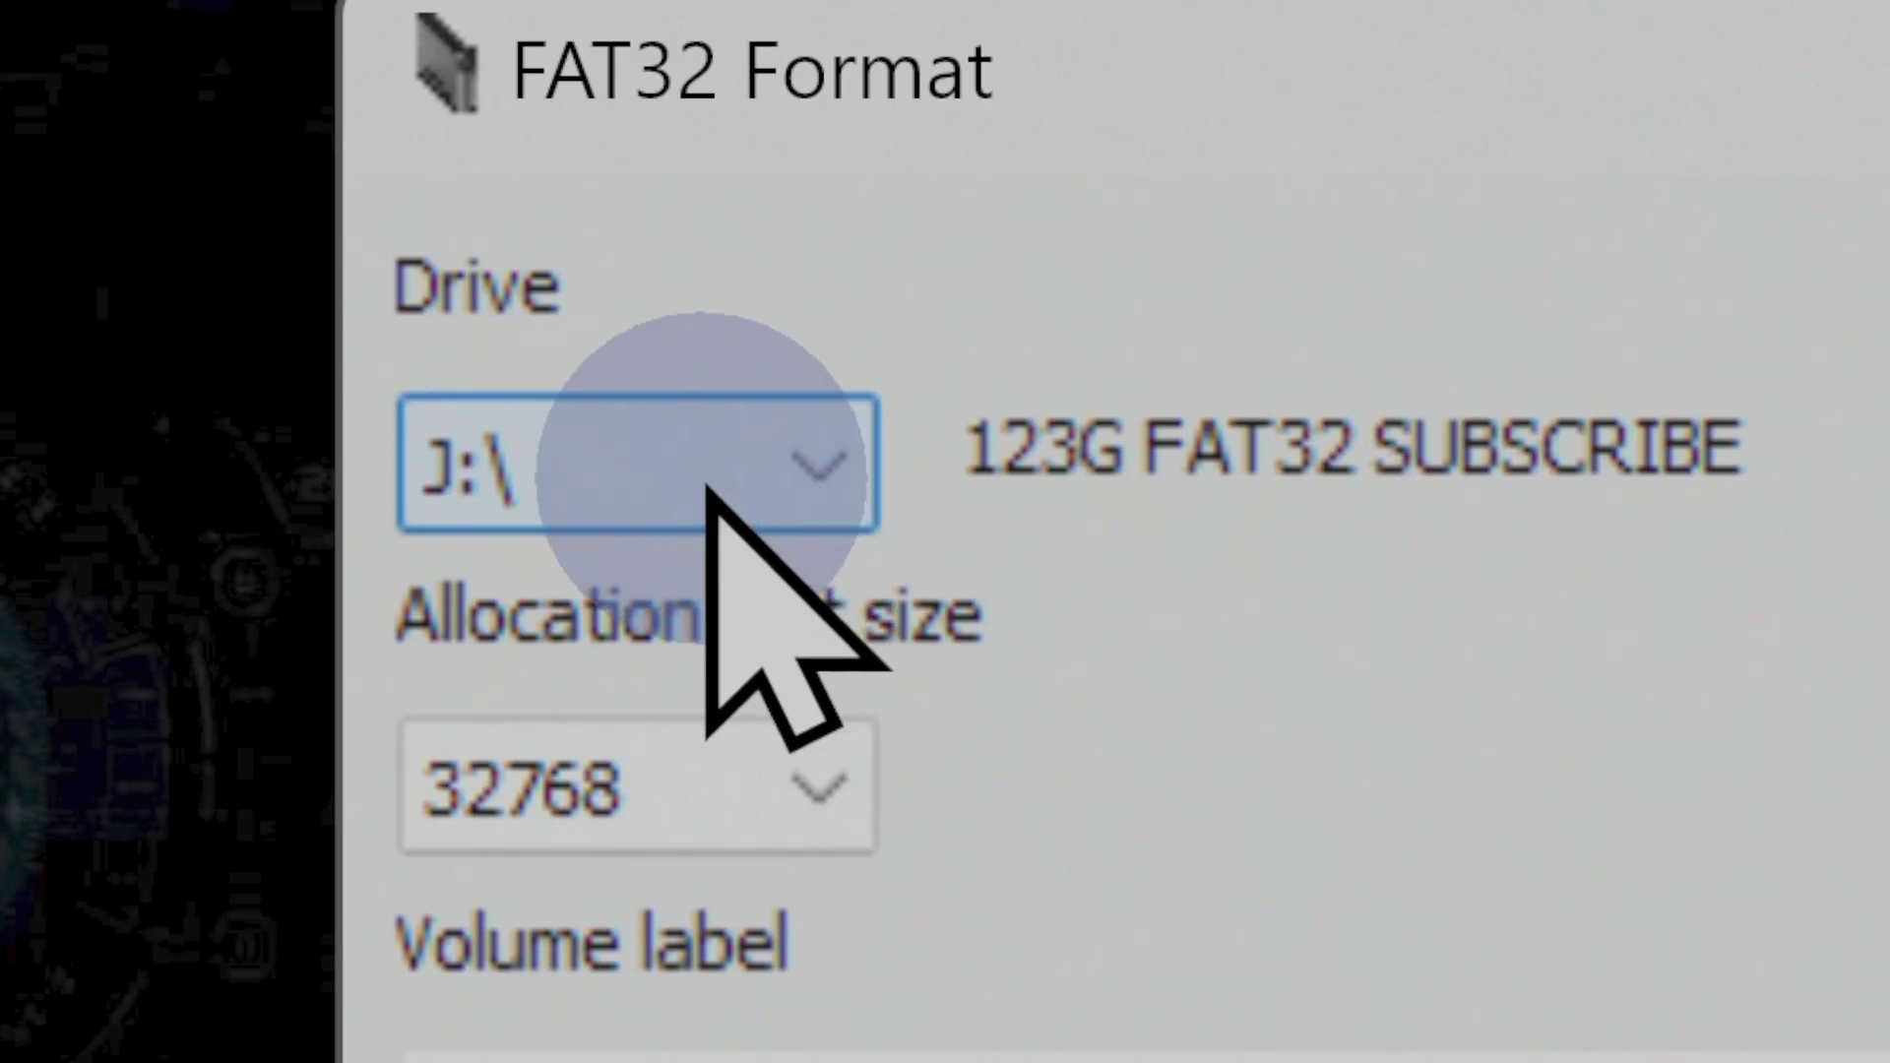
Step: Quick-format drive J: as FAT32 with allocation unit size 32768 and volume label SUBSCRIBE, and close the formatter
left_click(770, 479)
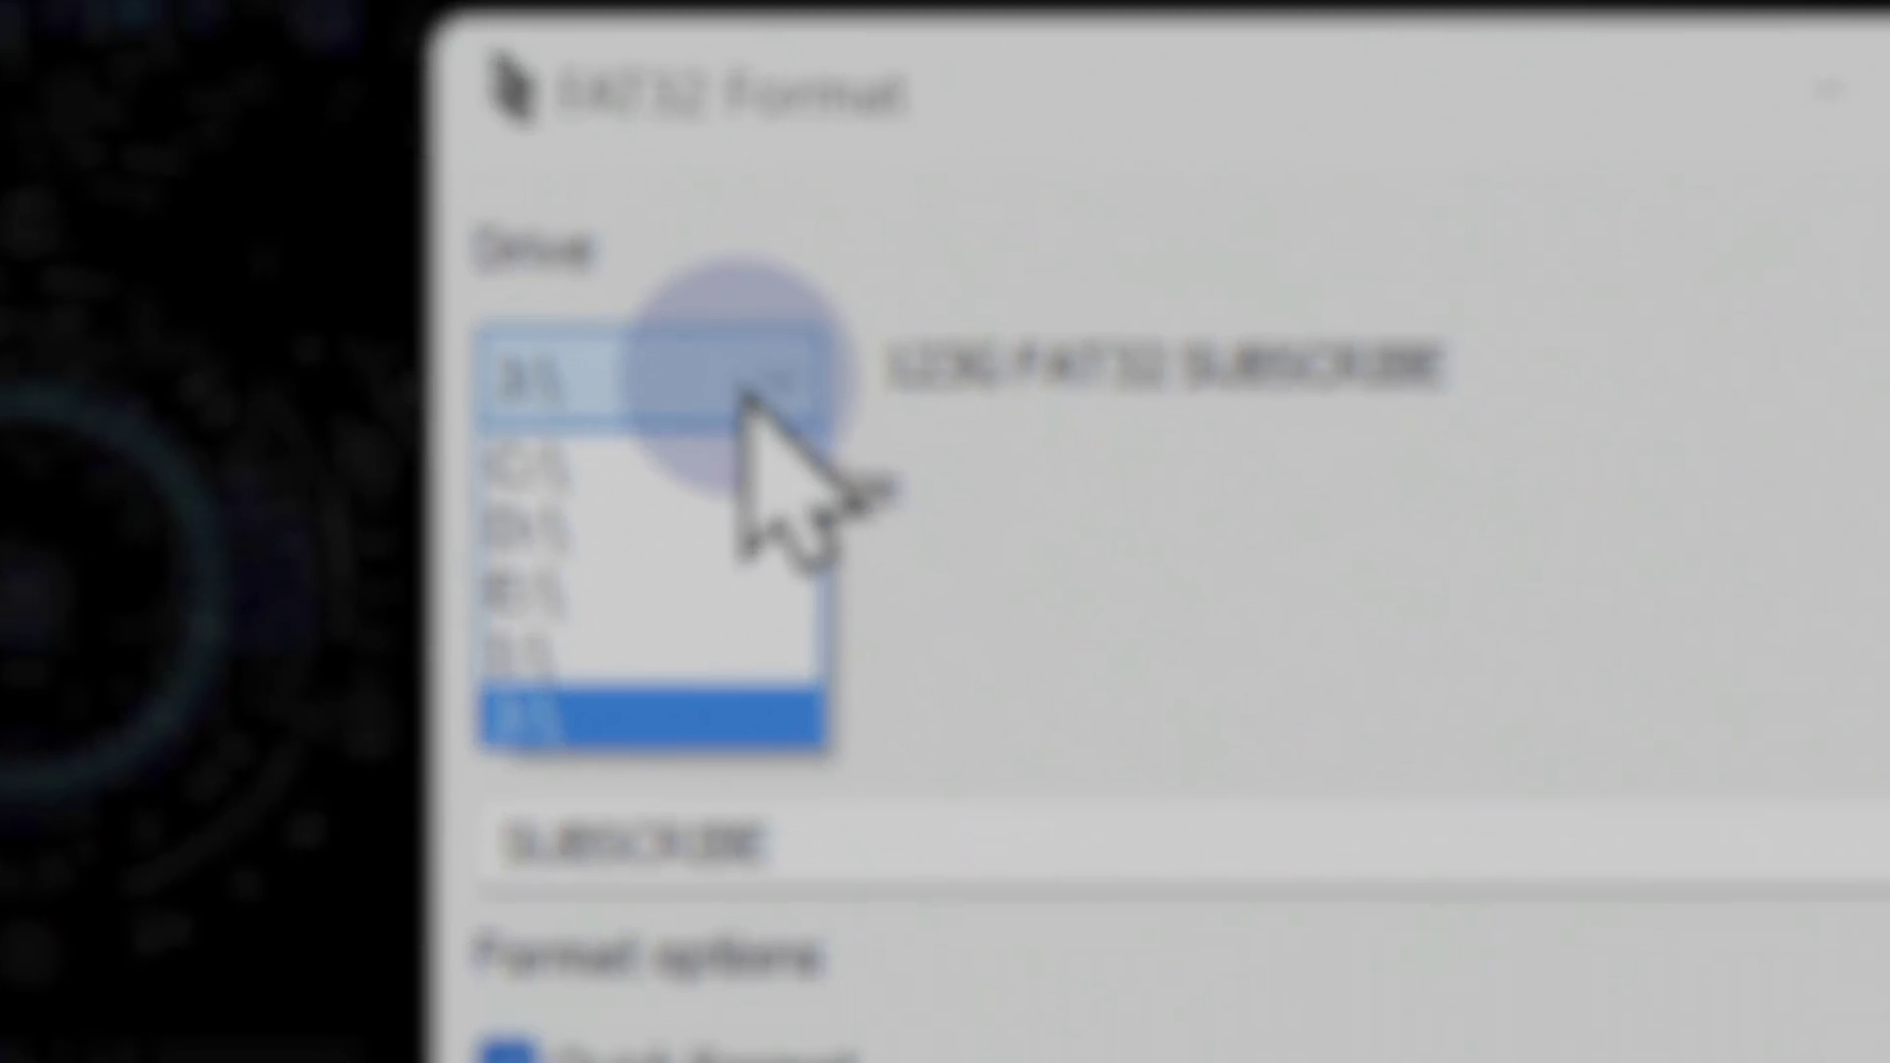
left_click(767, 479)
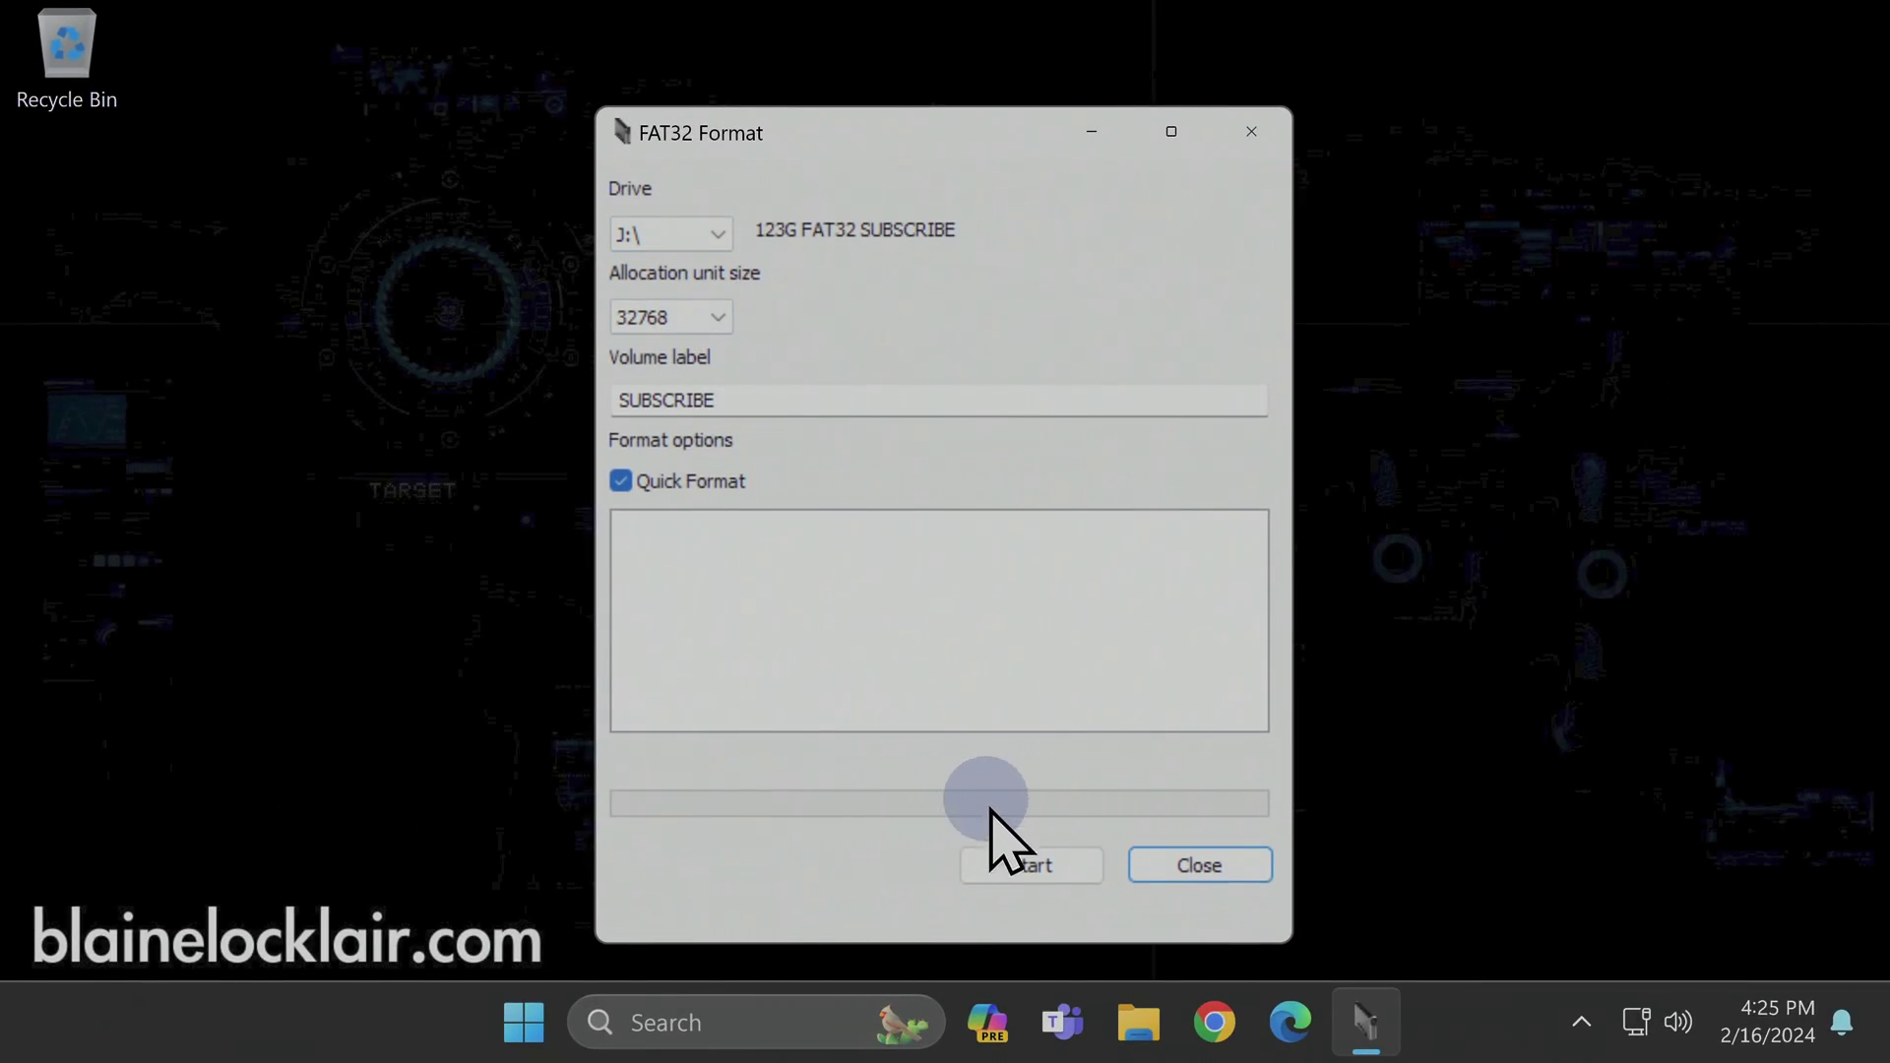
left_click(1049, 856)
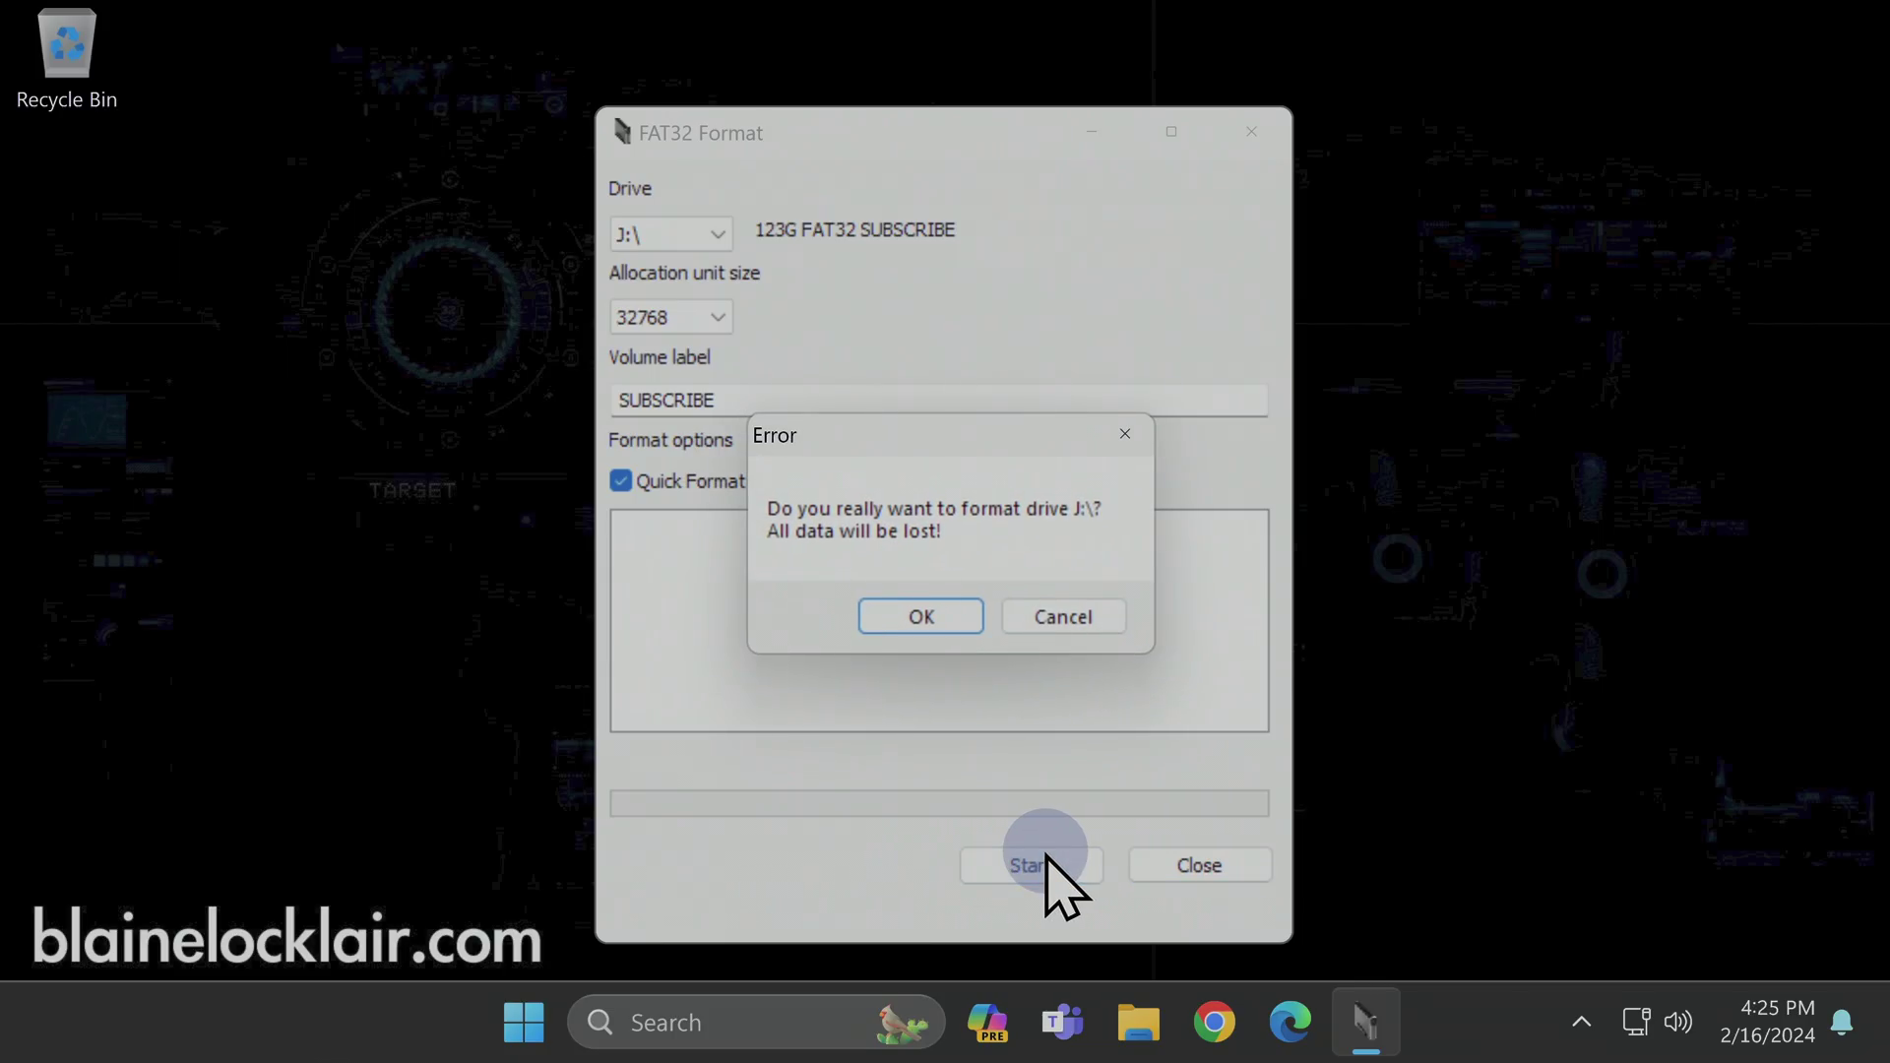
left_click(923, 618)
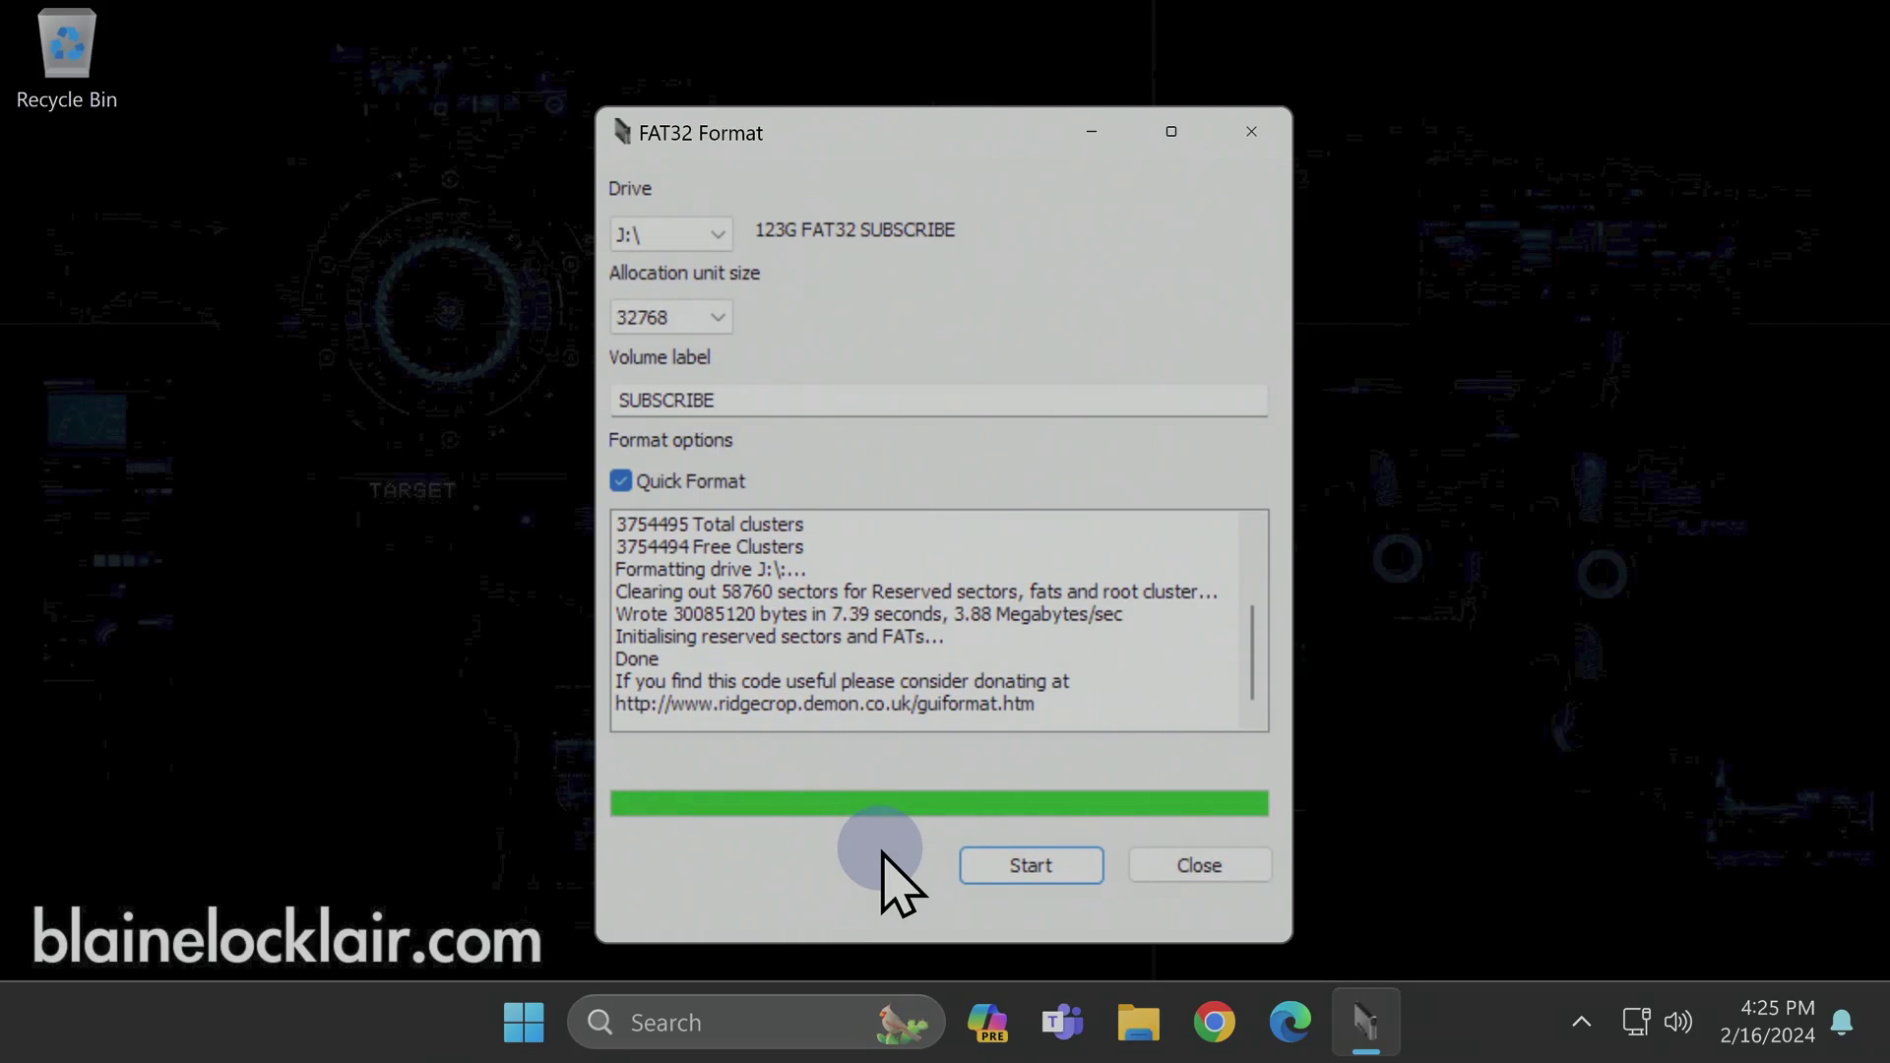
left_click(1194, 867)
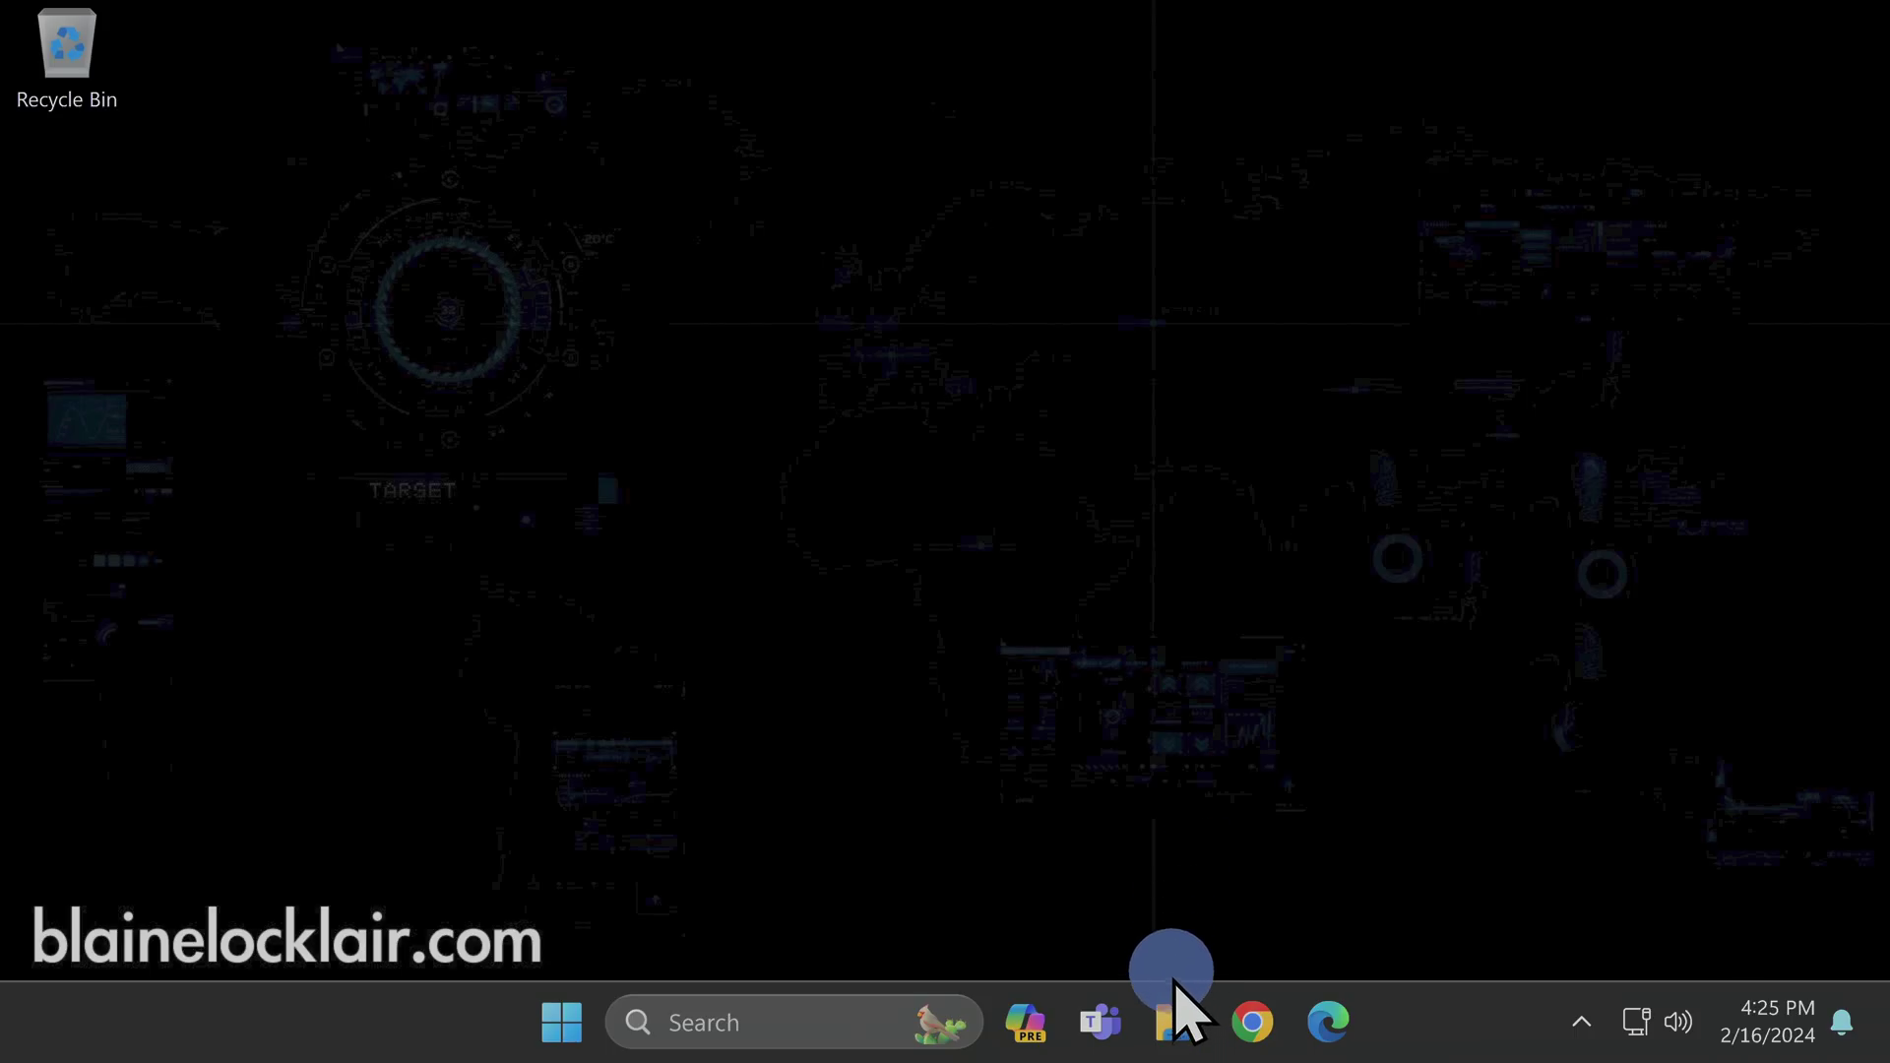
Step: Open the Downloads folder again and snap its window to the left half of the screen
right_click(1175, 1028)
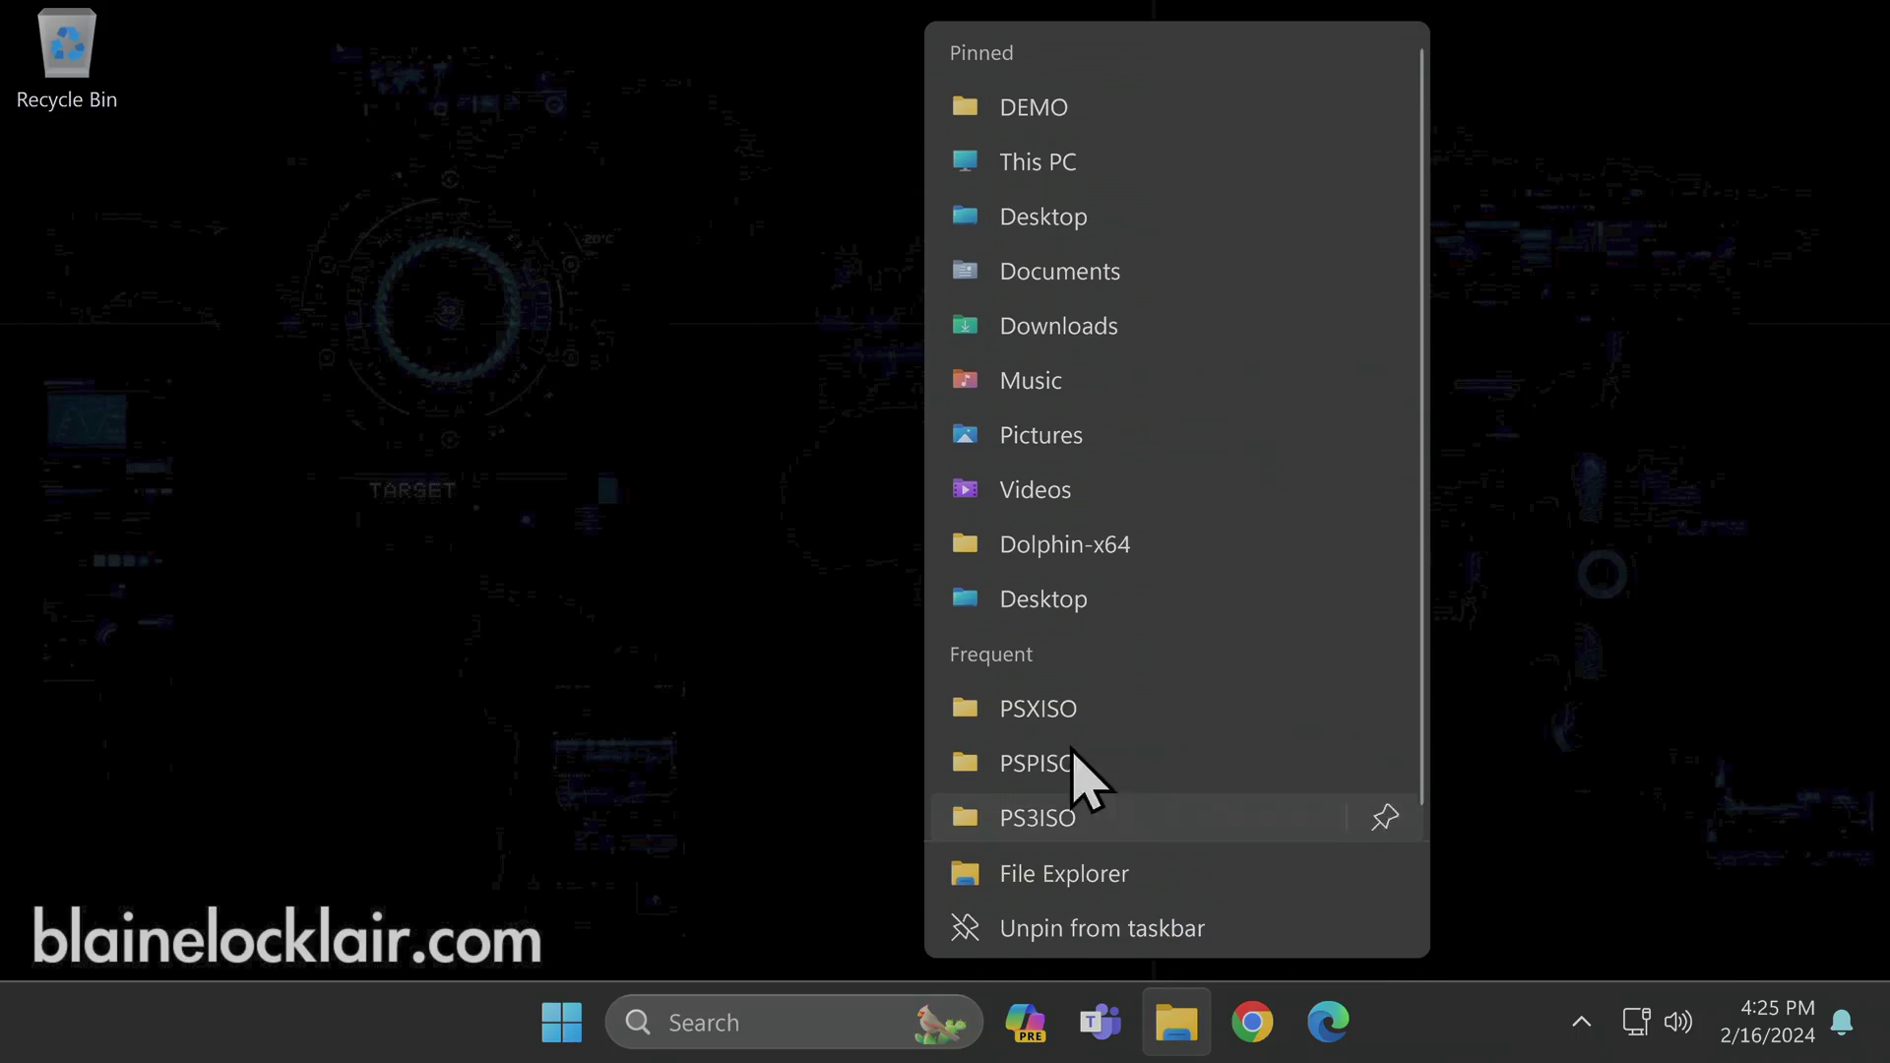
left_click(1015, 327)
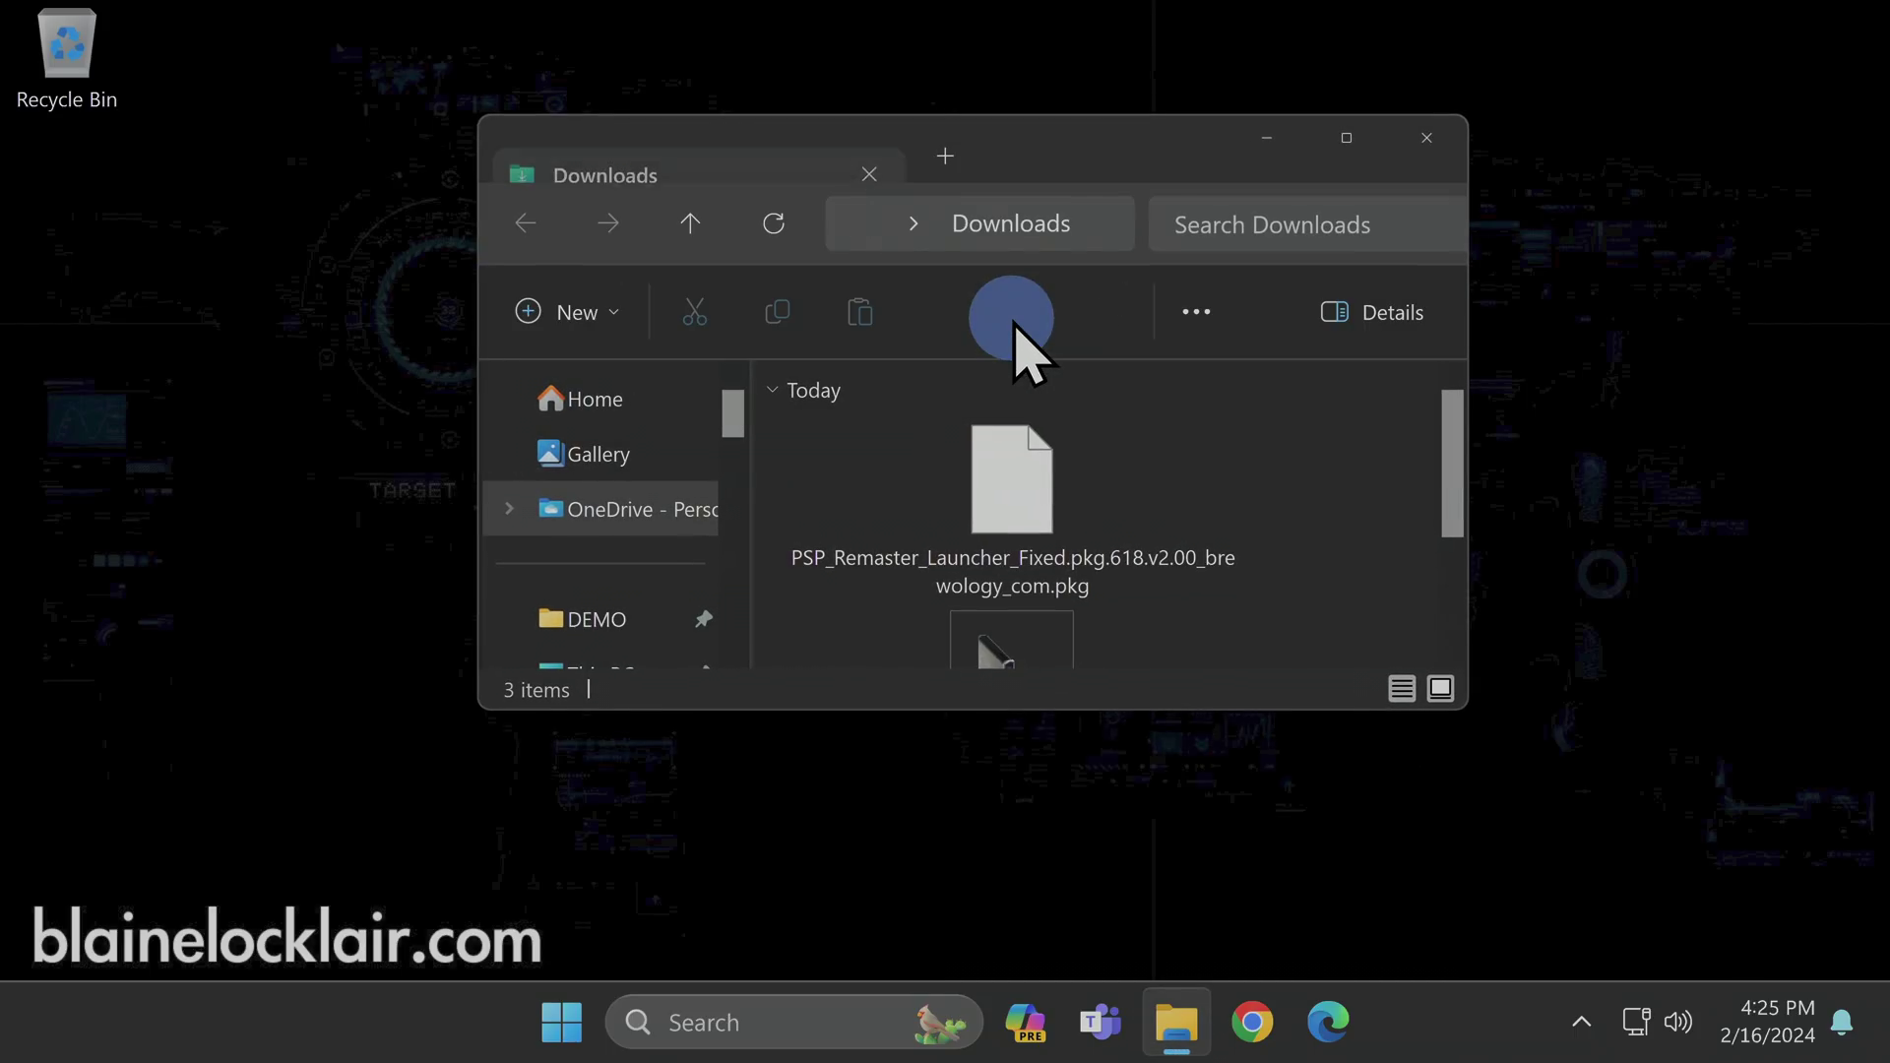
left_click_drag(1089, 146, 5, 307)
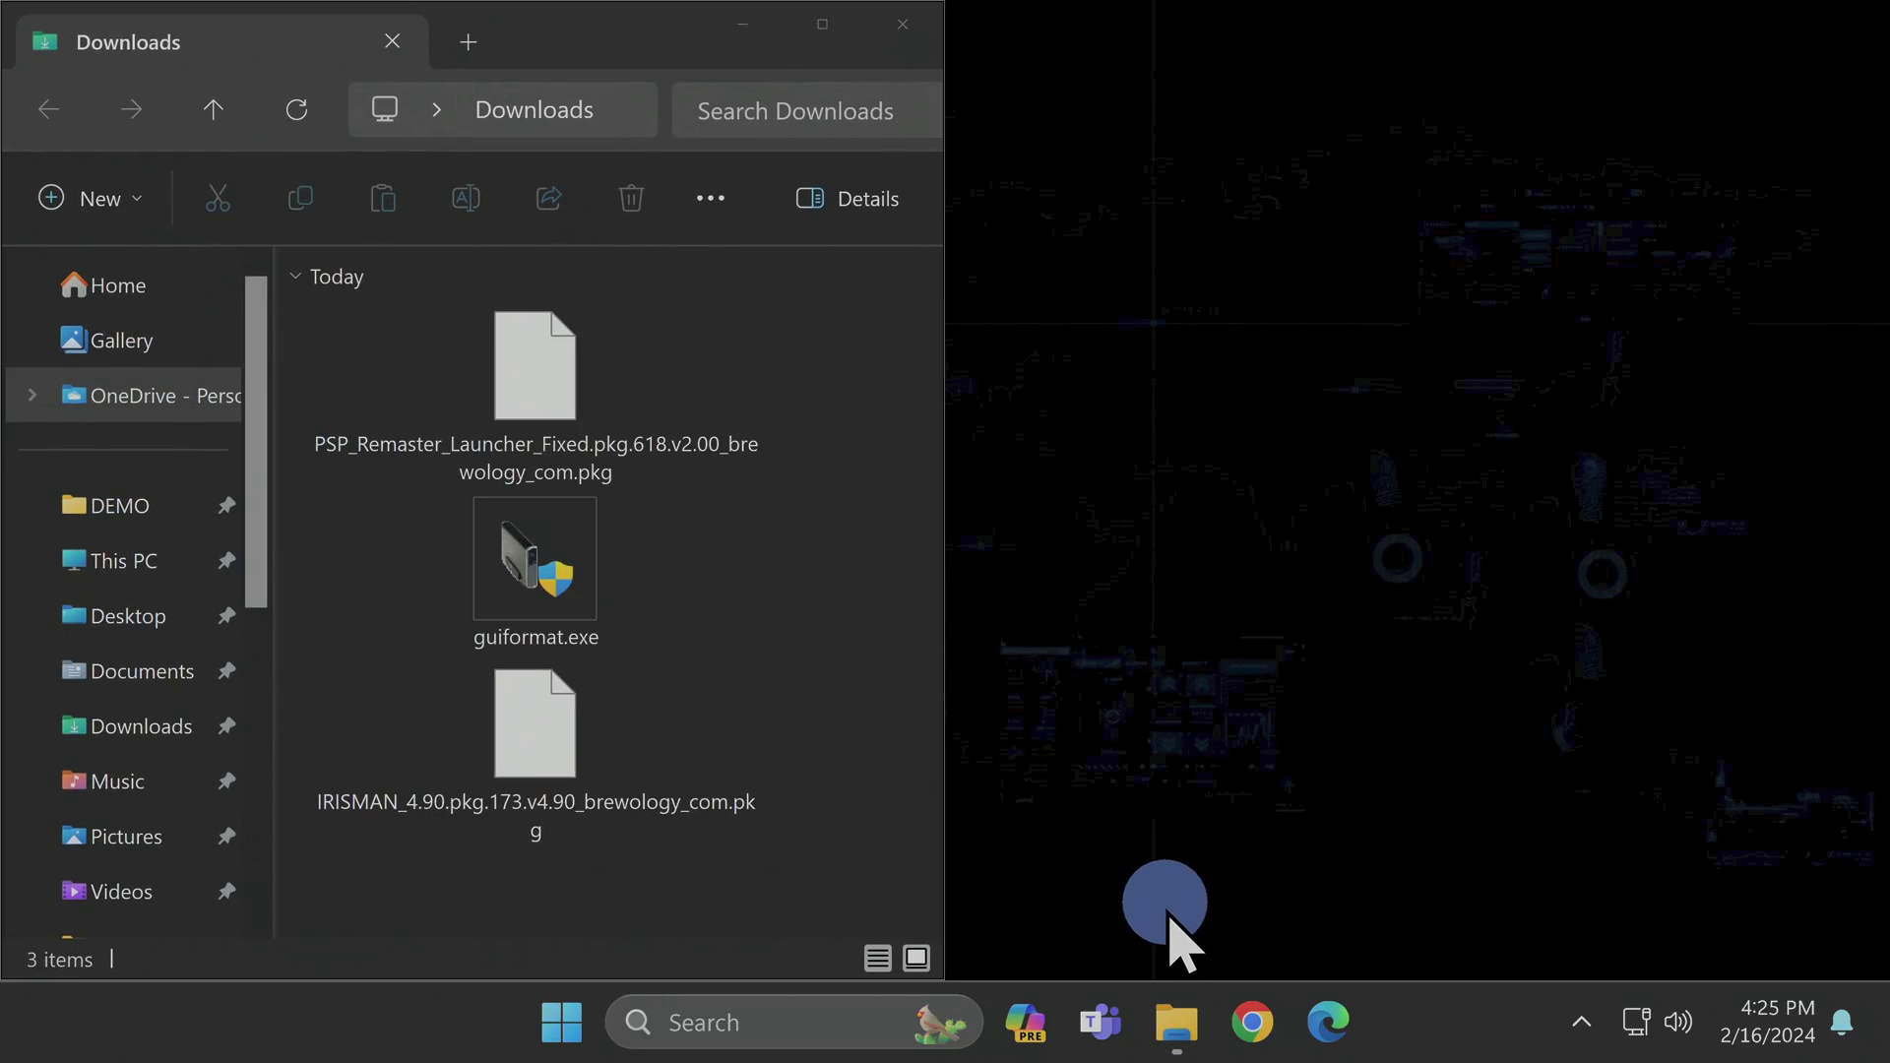
Step: Open This PC in a second window snapped beside Downloads, and open the SUBSCRIBE (J:) drive in it
right_click(1169, 1022)
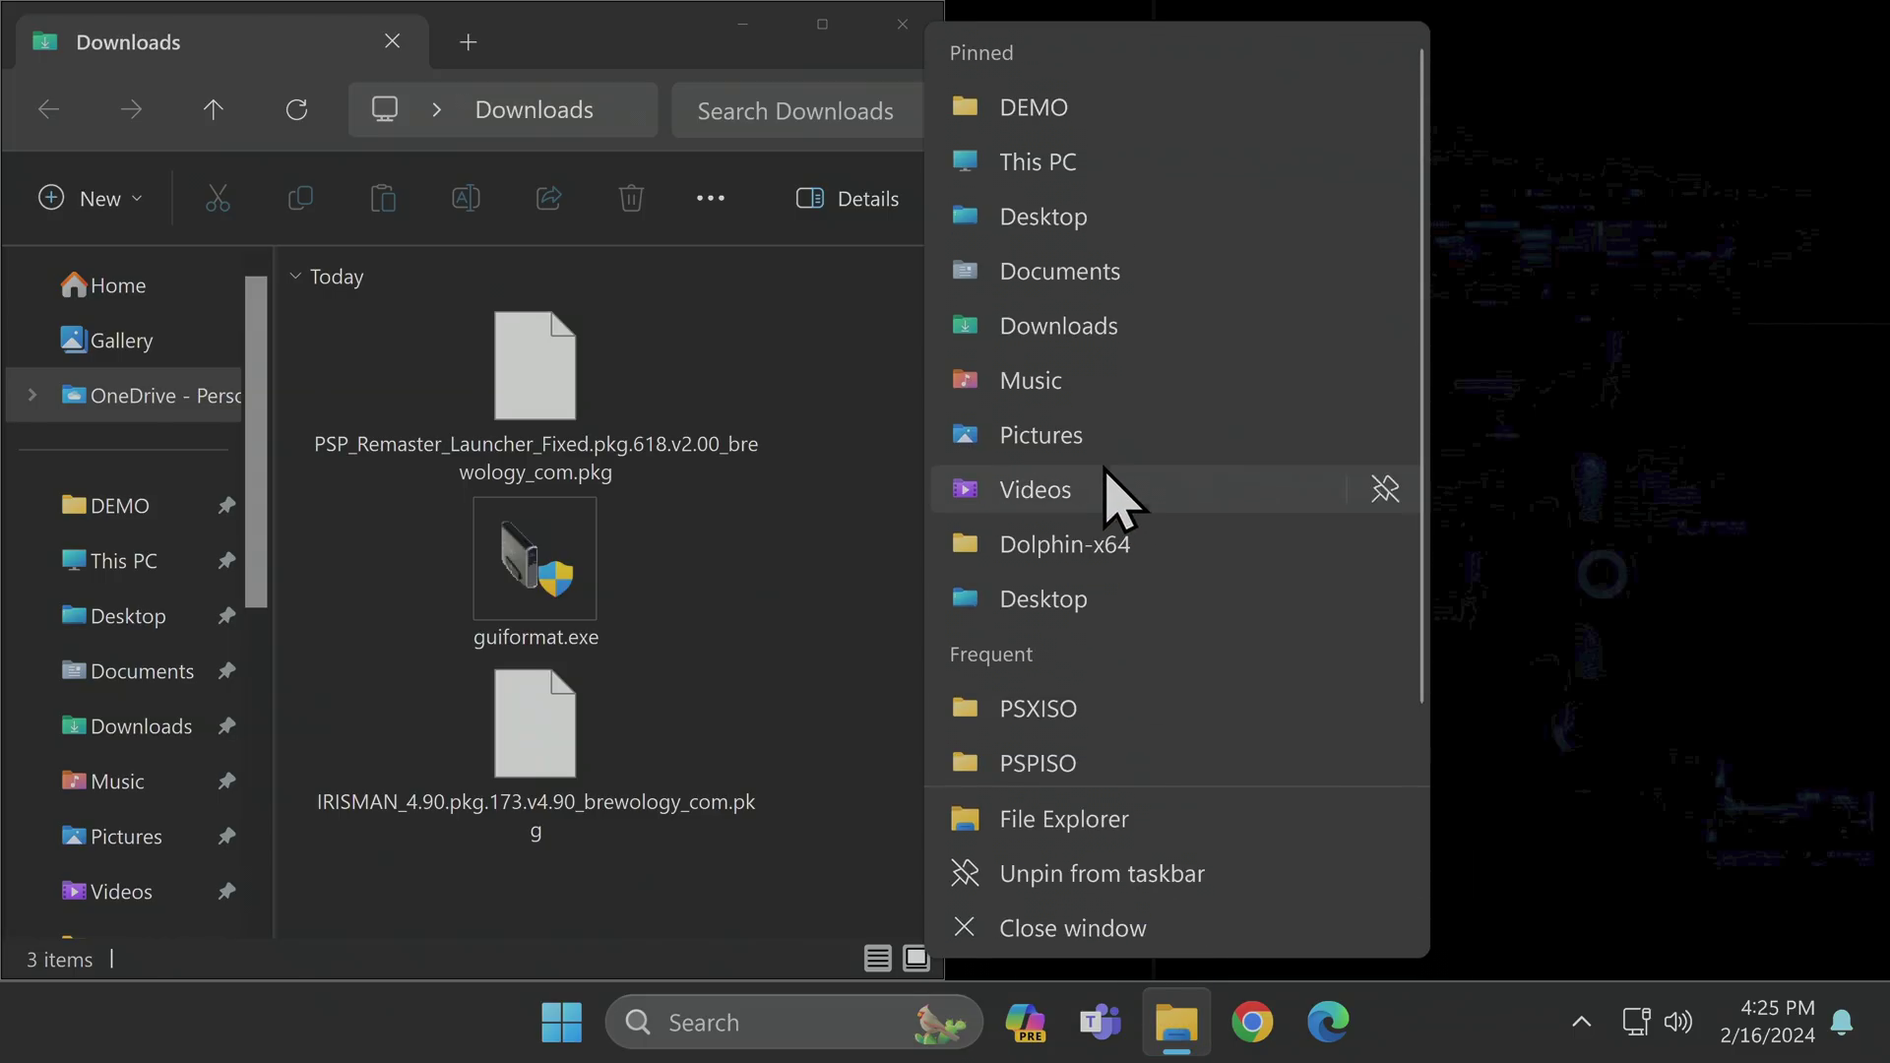
left_click(1073, 164)
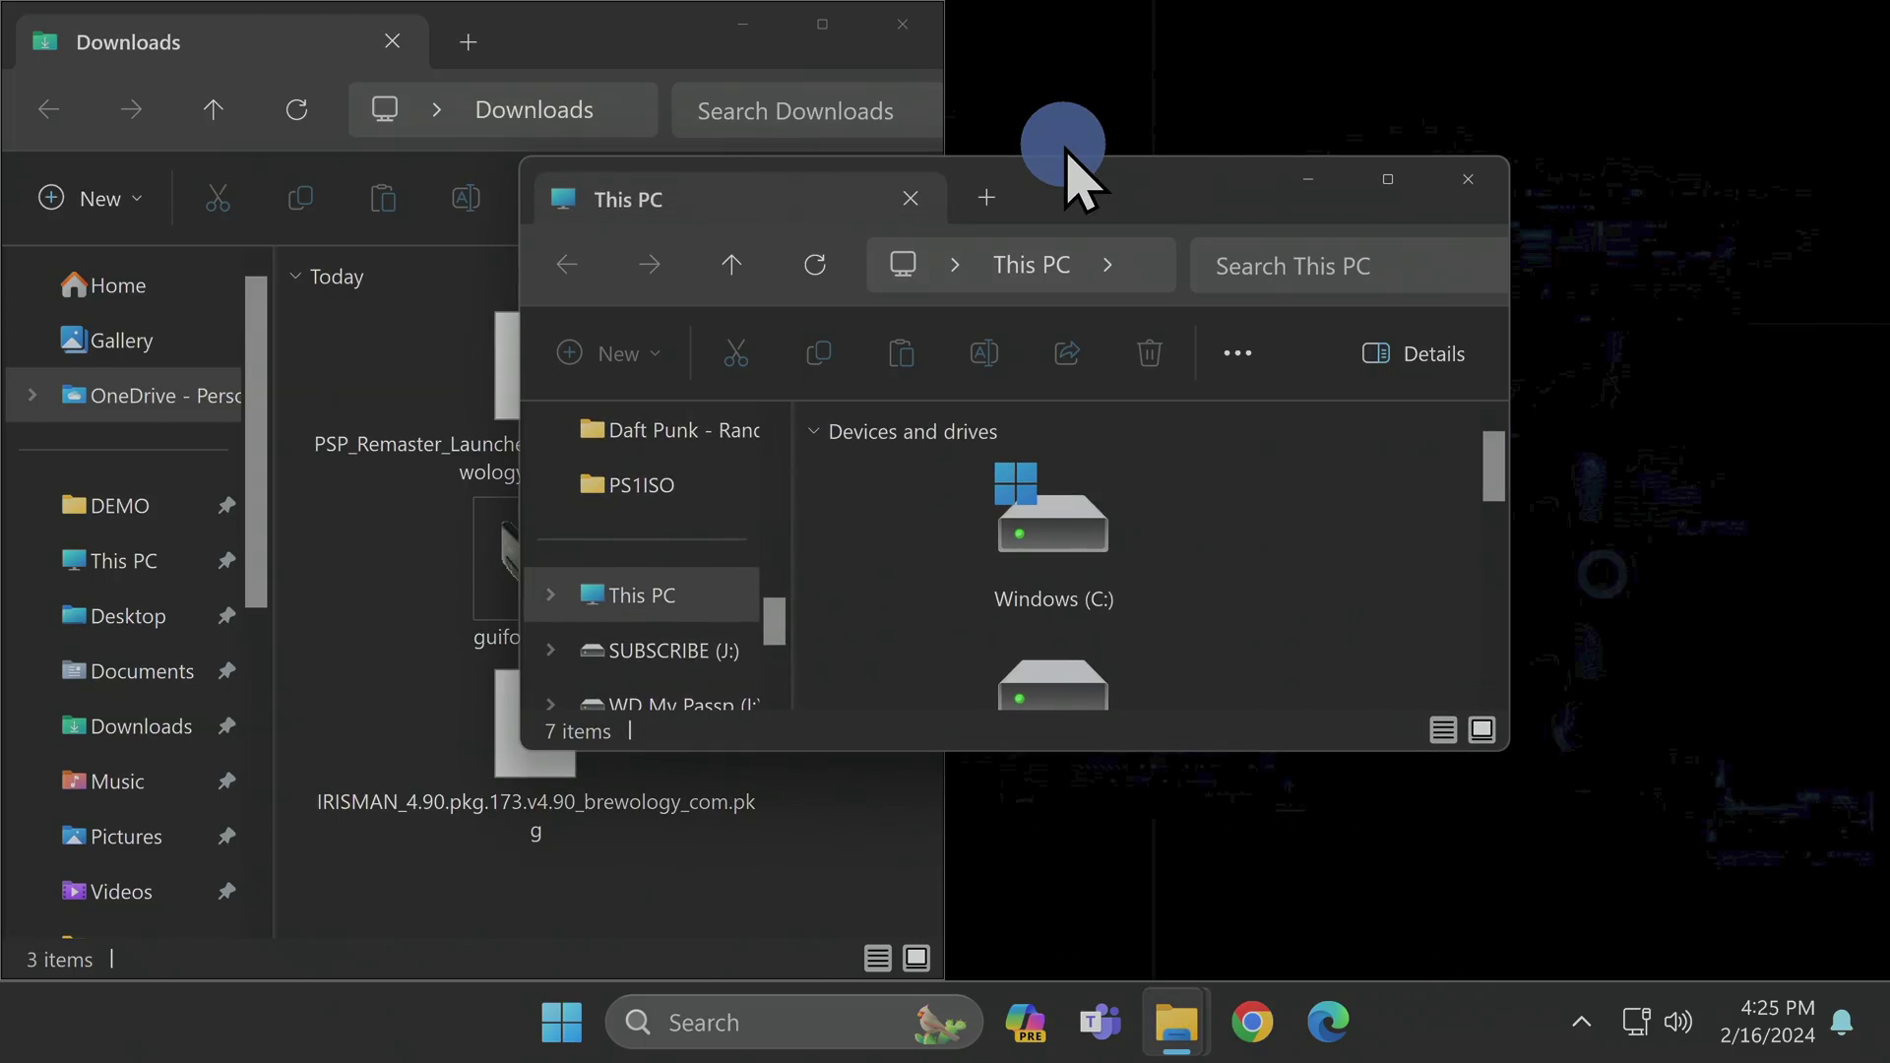
left_click_drag(1118, 191, 1873, 495)
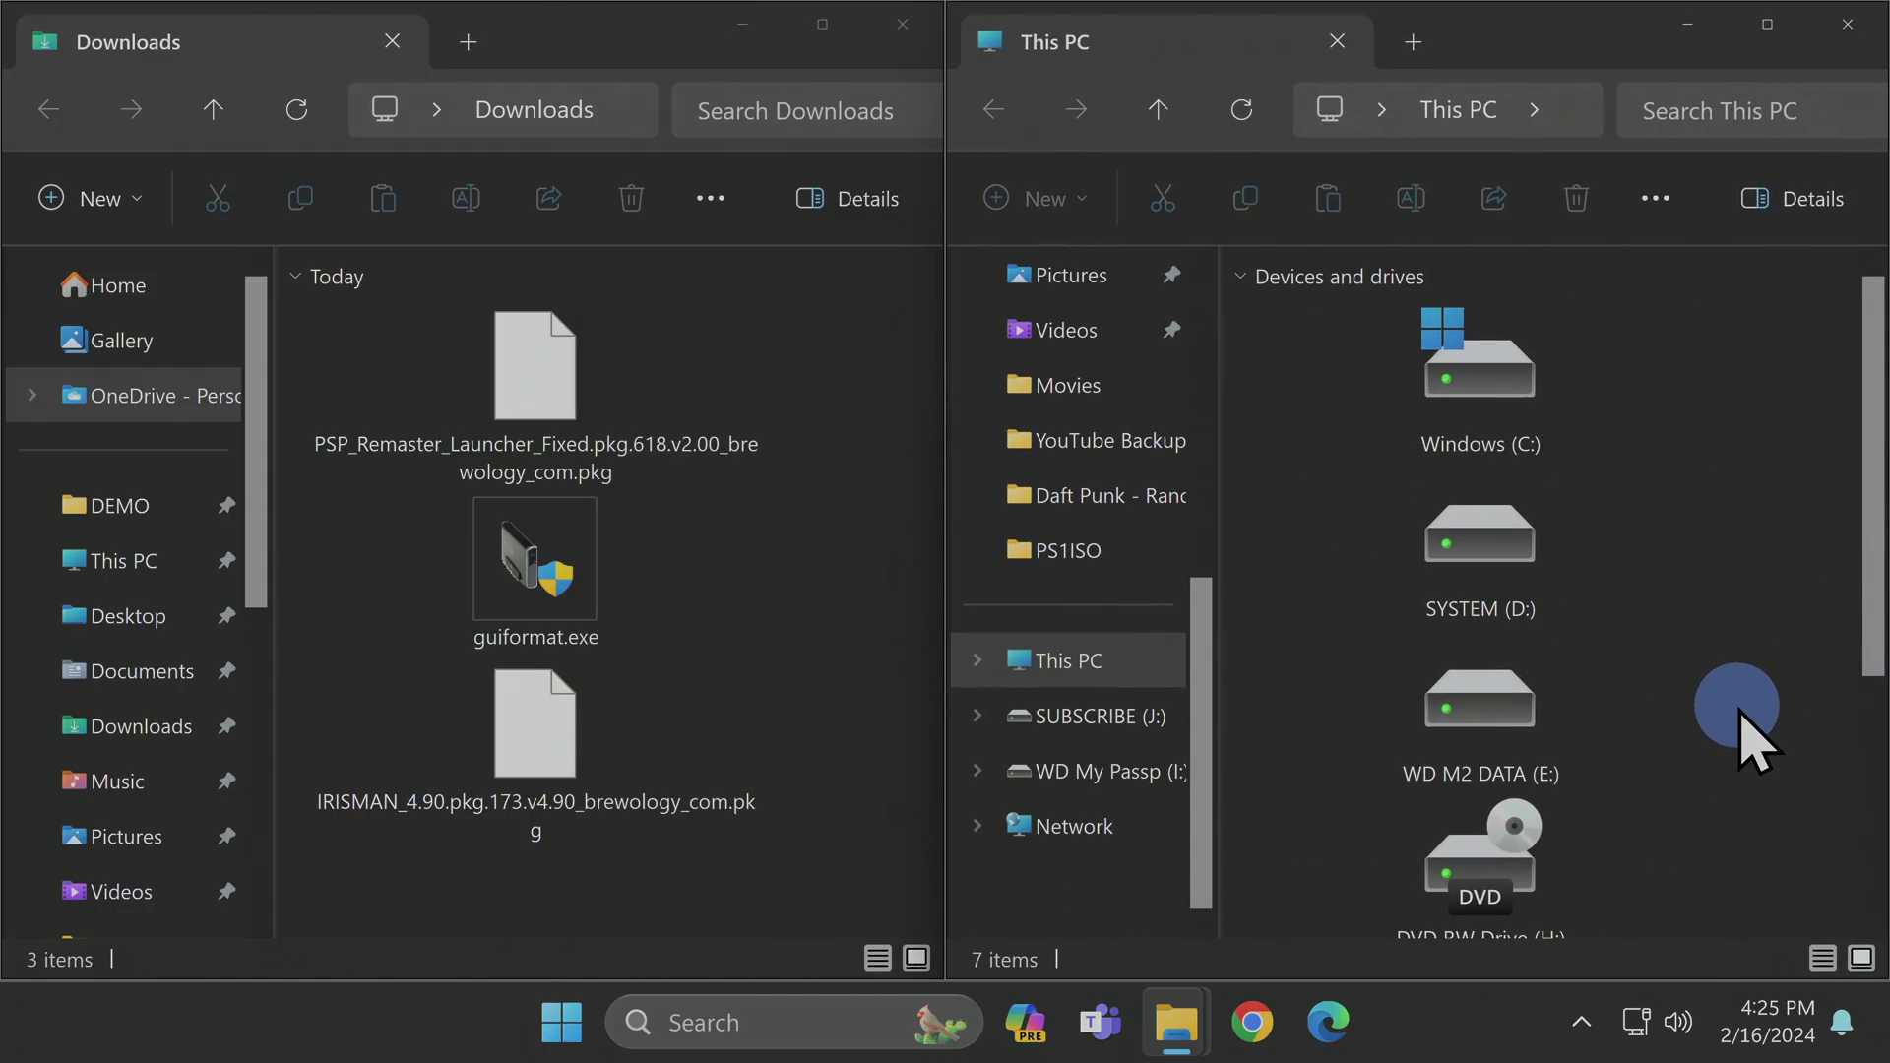
scroll(1680, 694, "down", 3)
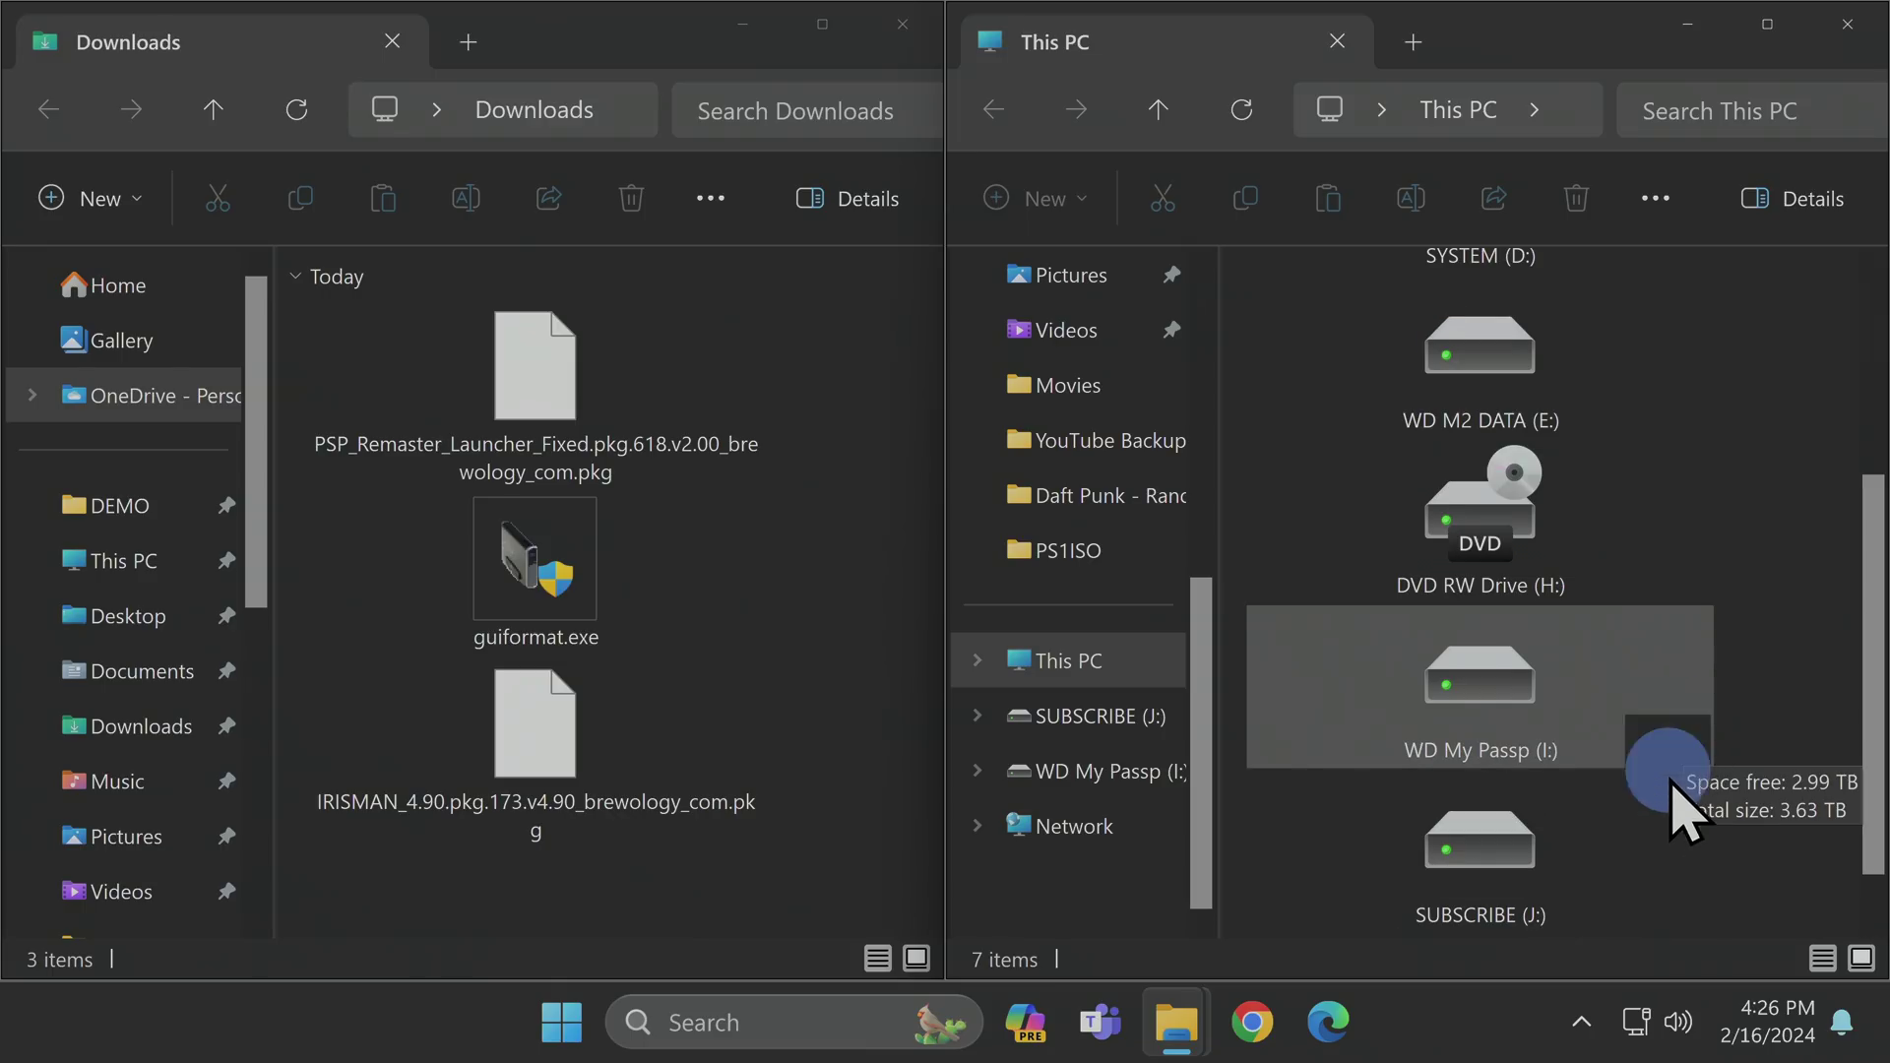
mouse_move(1557, 853)
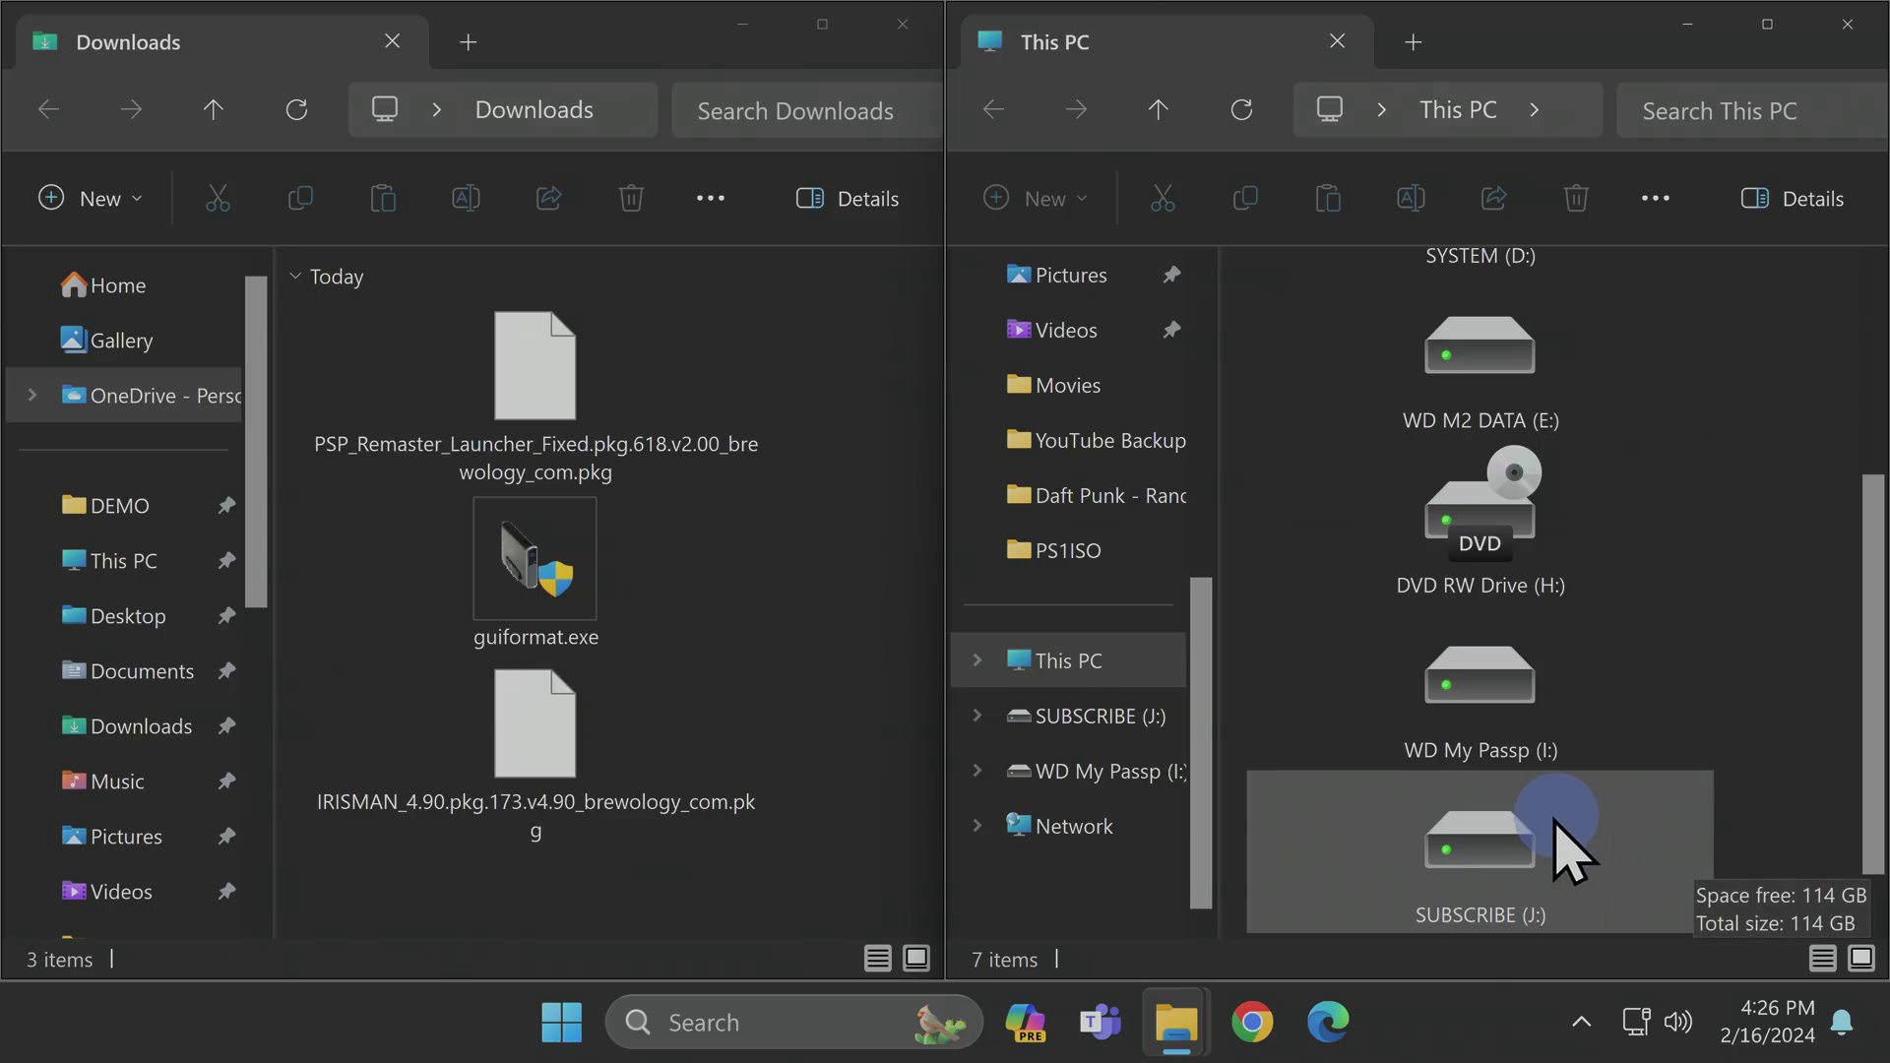
double_click(1482, 846)
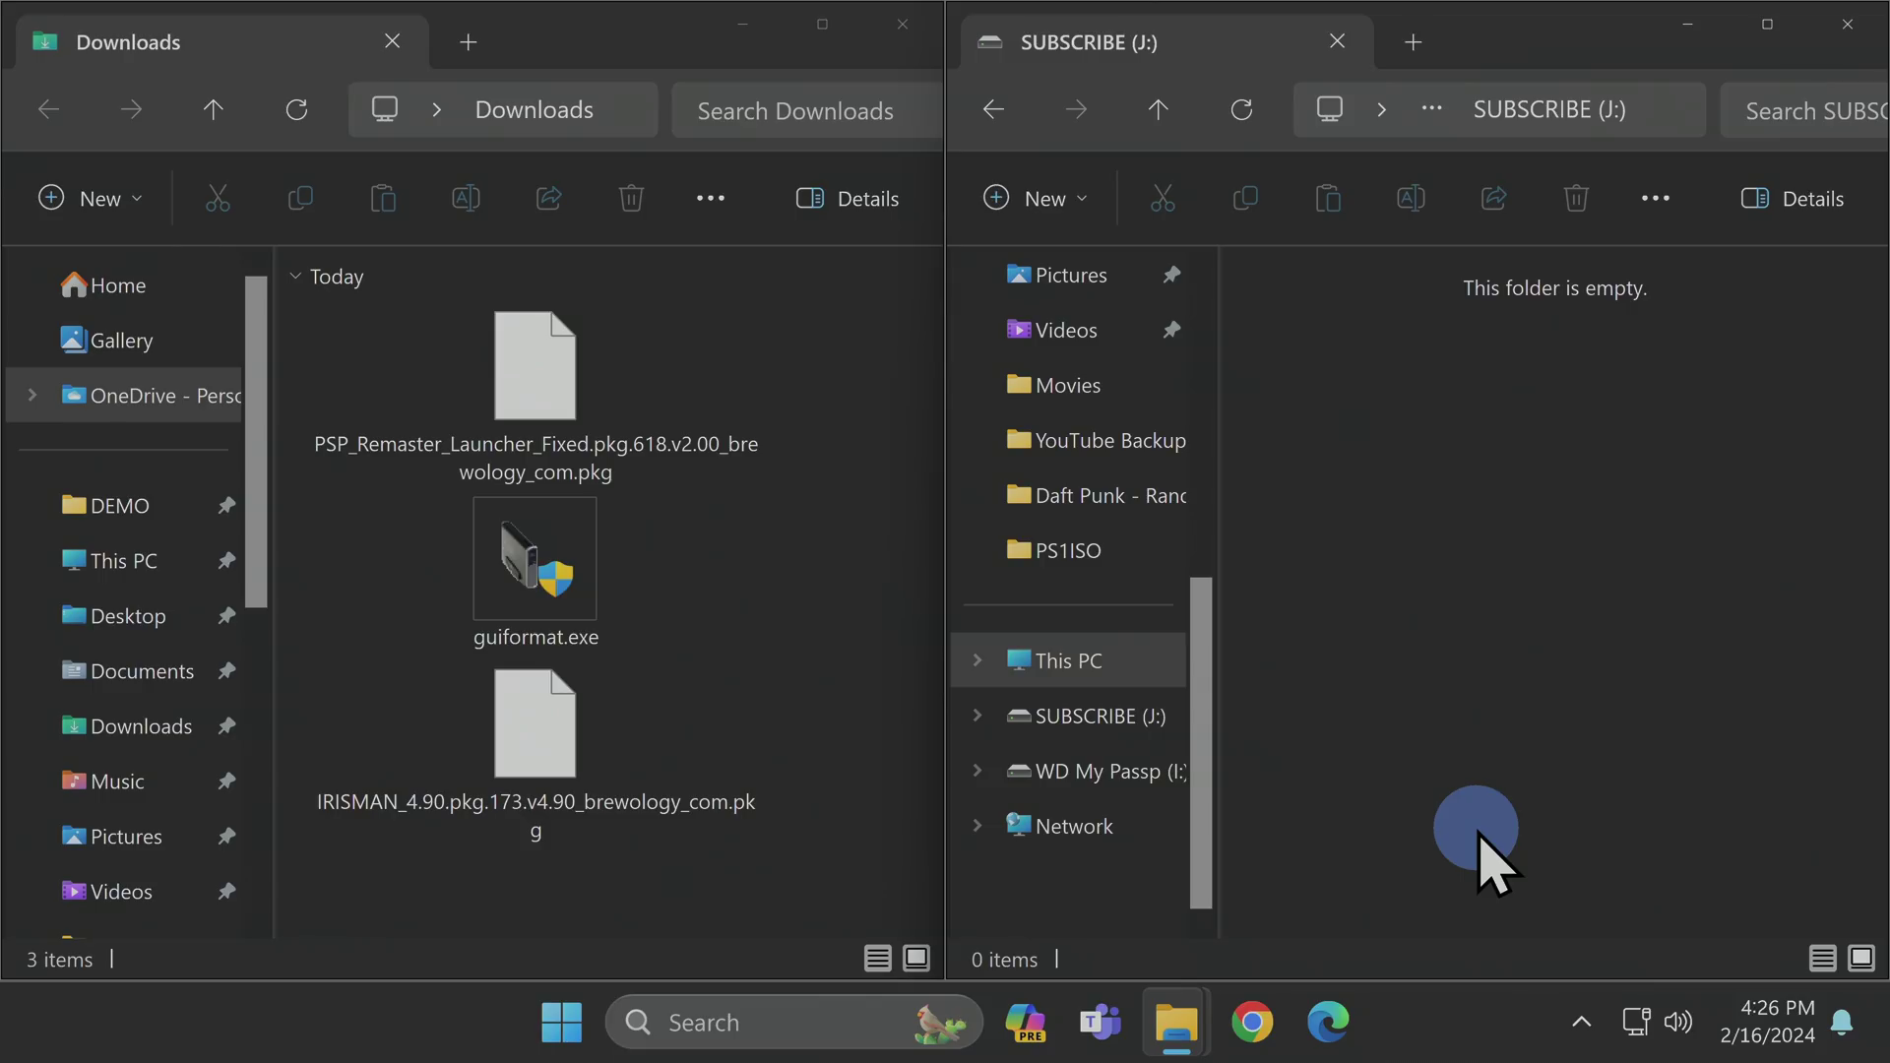
Step: Copy the PSP_Remaster_Launcher_Fixed and IRISMAN_4.90 pkg files from Downloads to the SUBSCRIBE (J:) drive
left_click(577, 406)
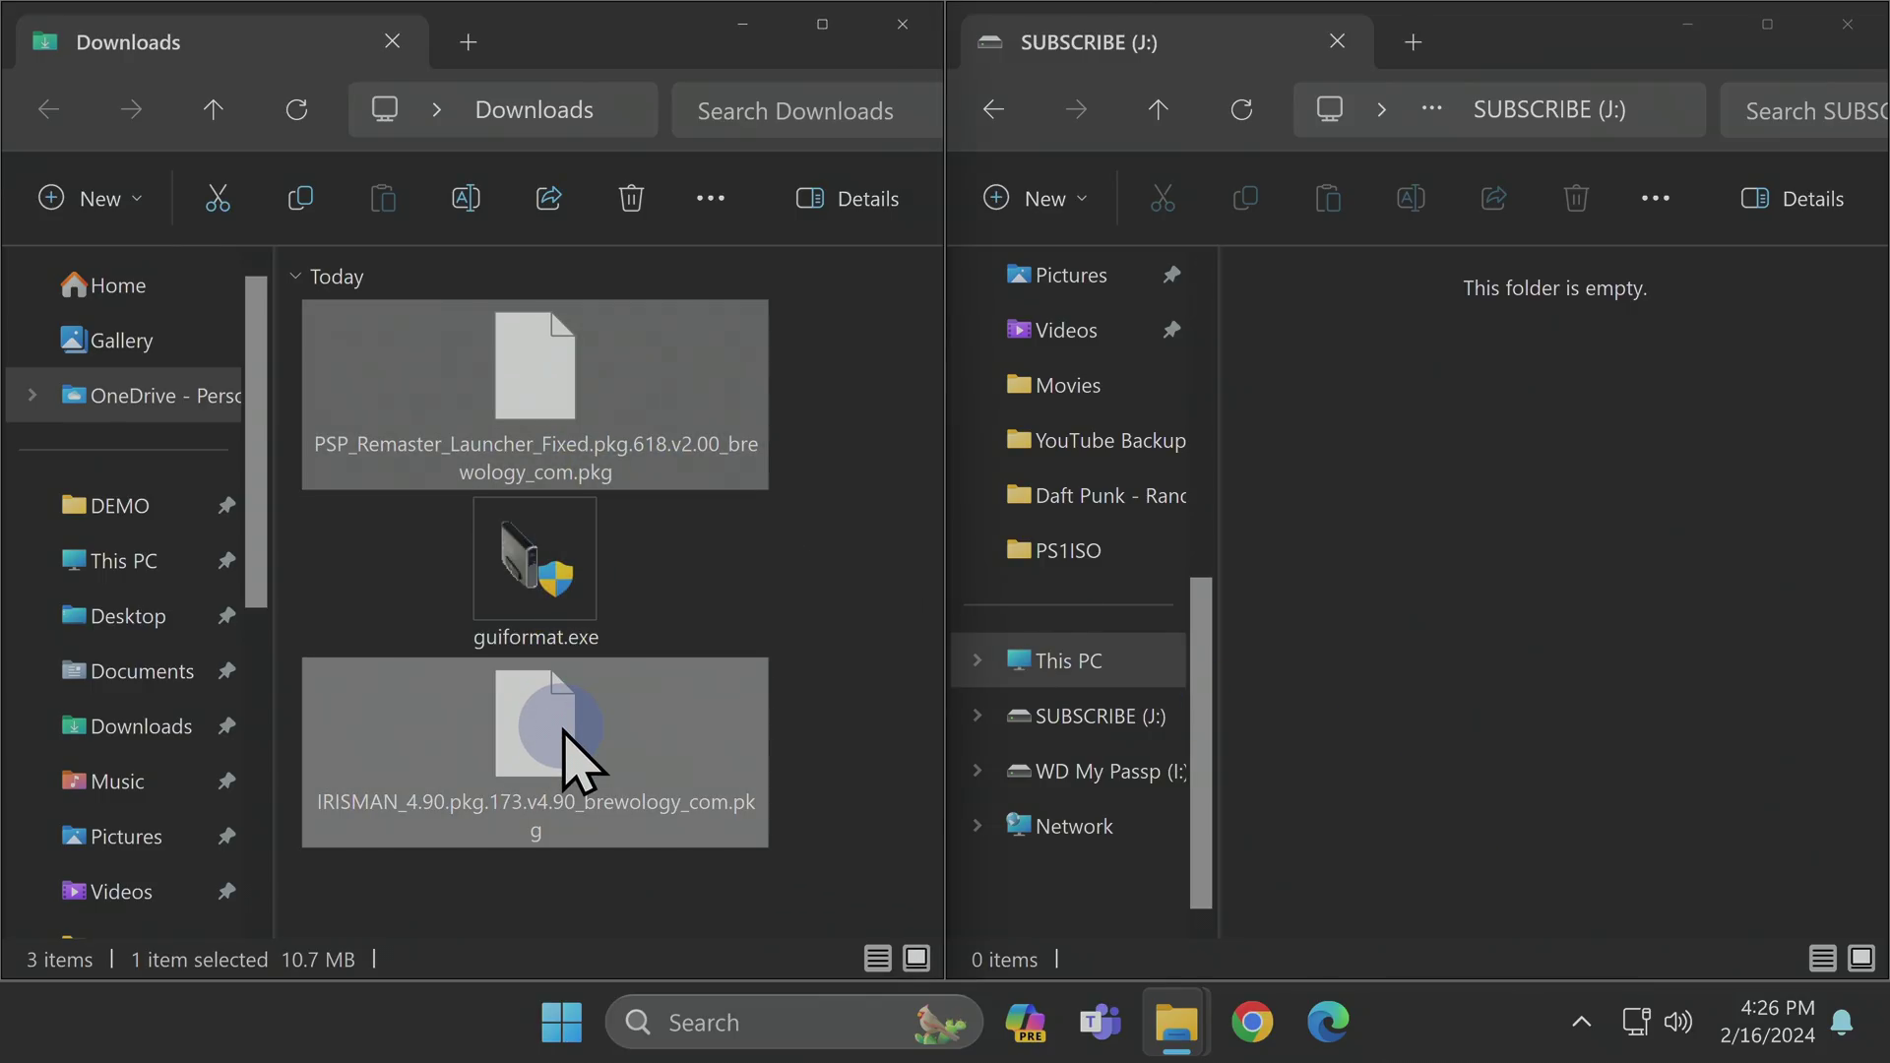
left_click(574, 761, "ctrl")
left_click_drag(553, 404, 1423, 608)
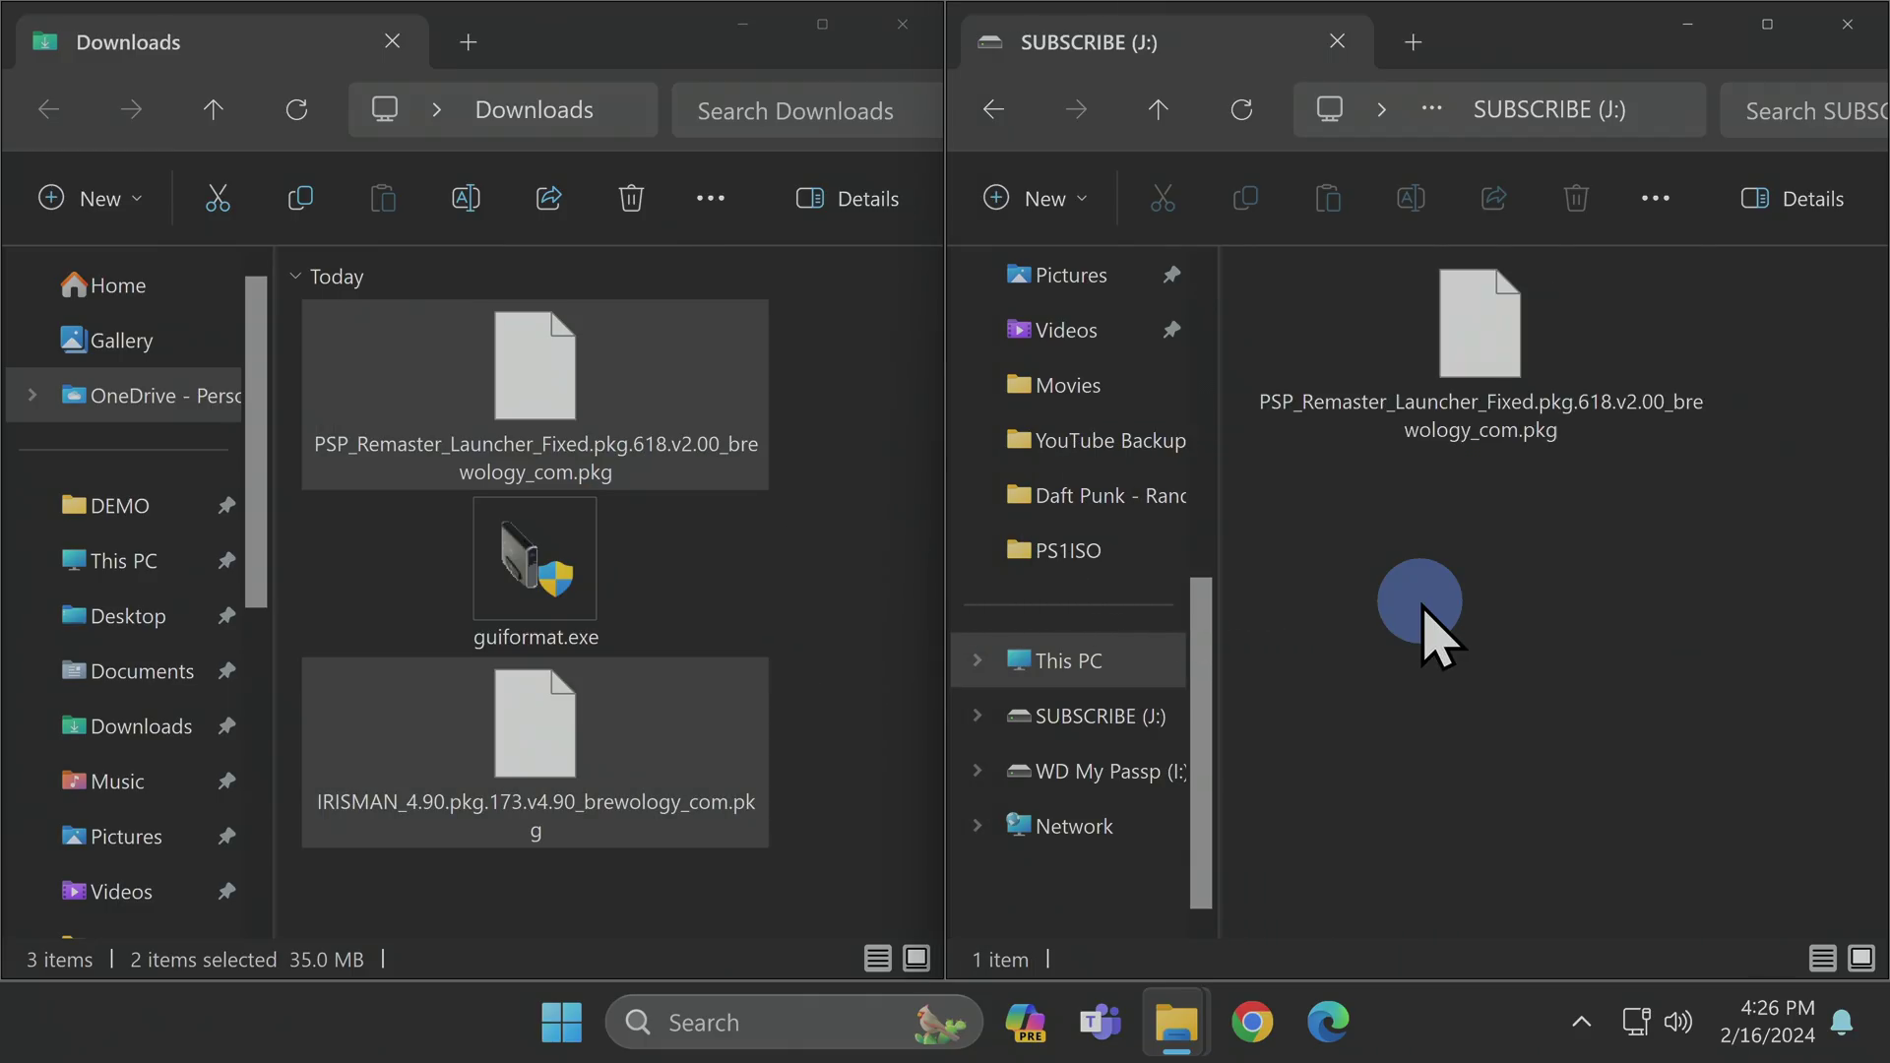
Step: Delete the two copied pkg files and guiformat.exe from Downloads, and close both folder windows
left_click(1445, 703)
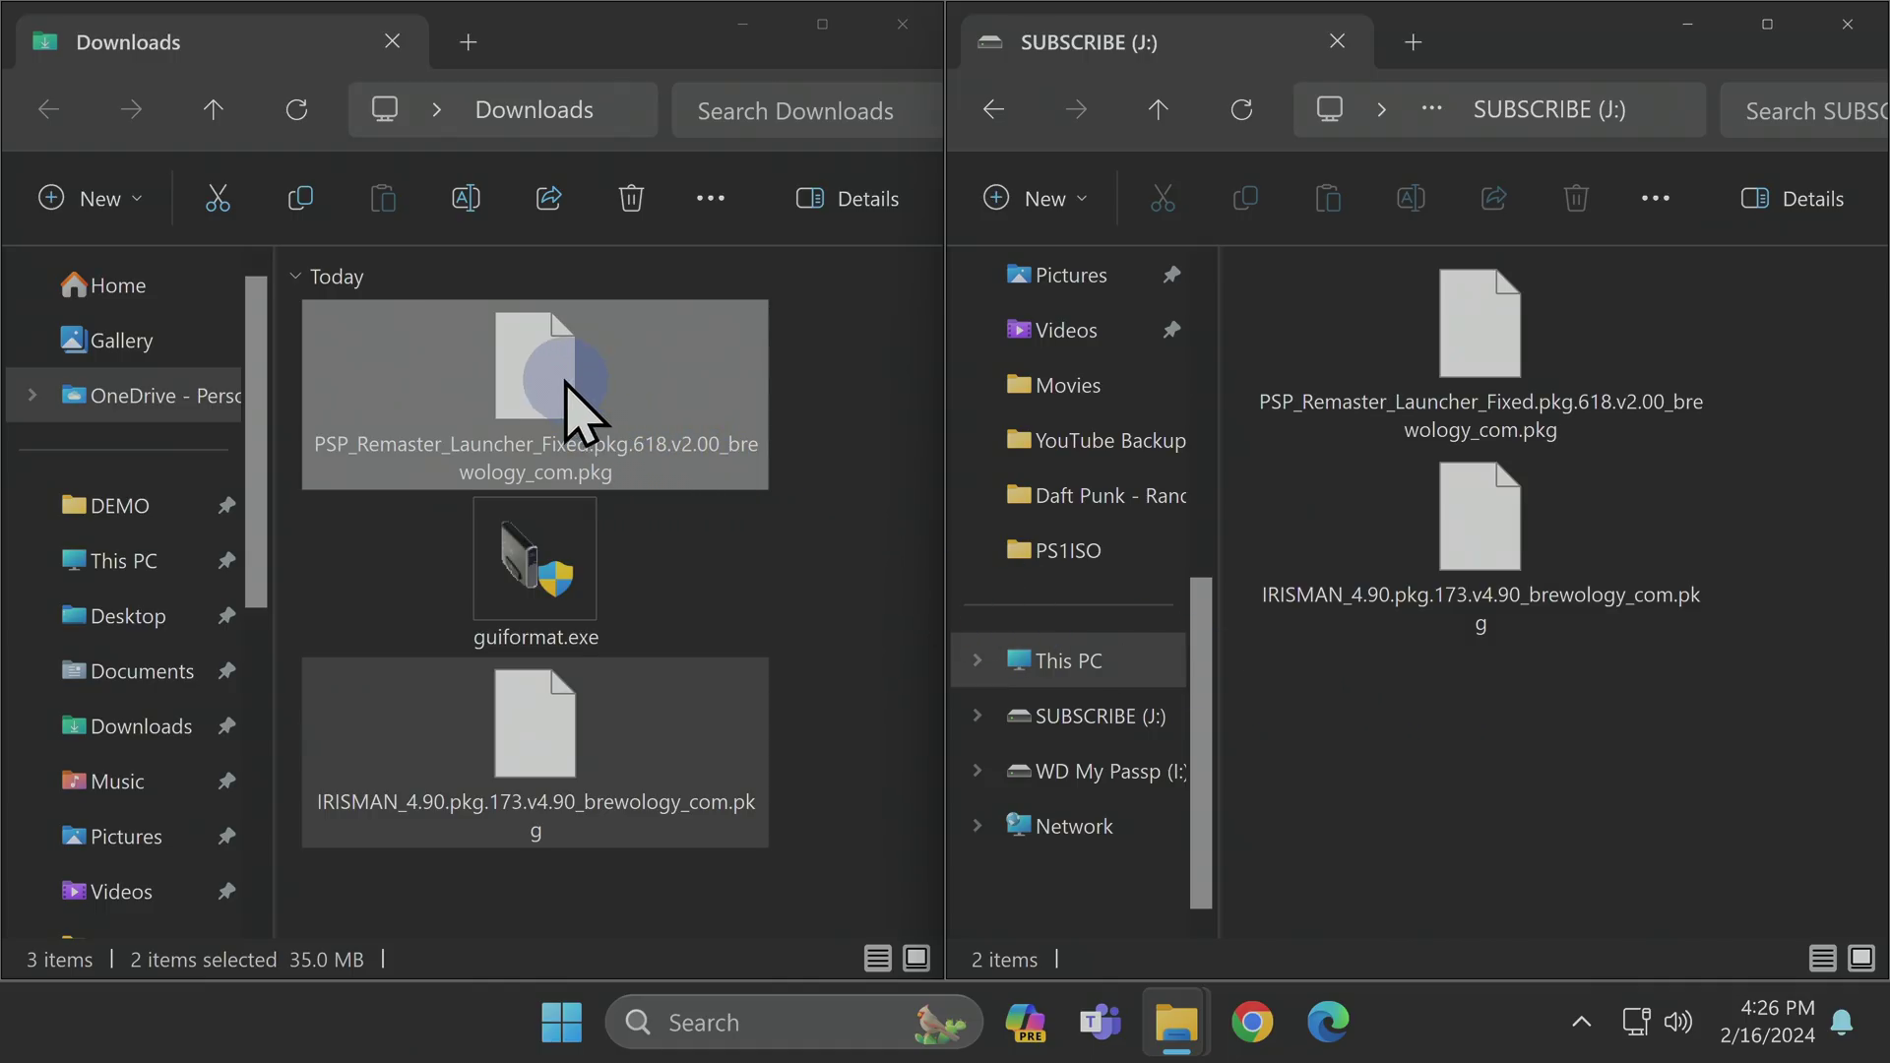
right_click(571, 409)
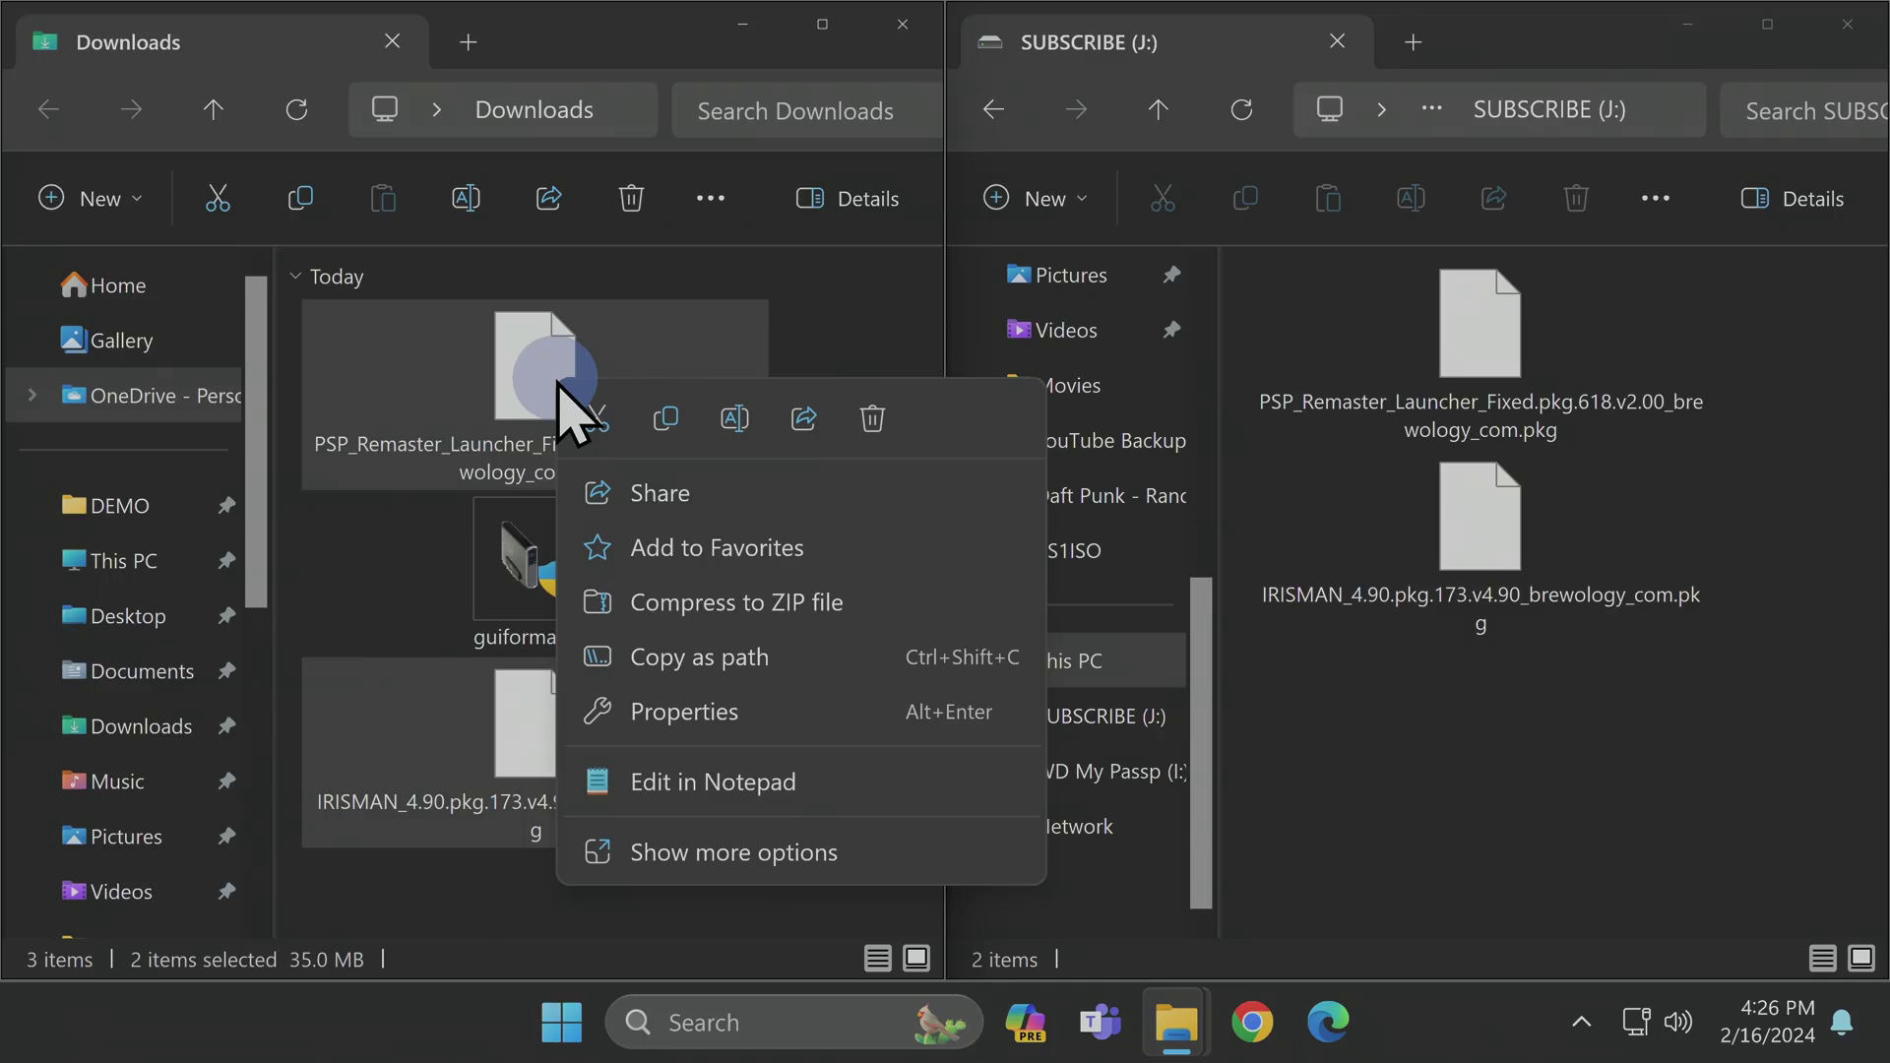
left_click(872, 421)
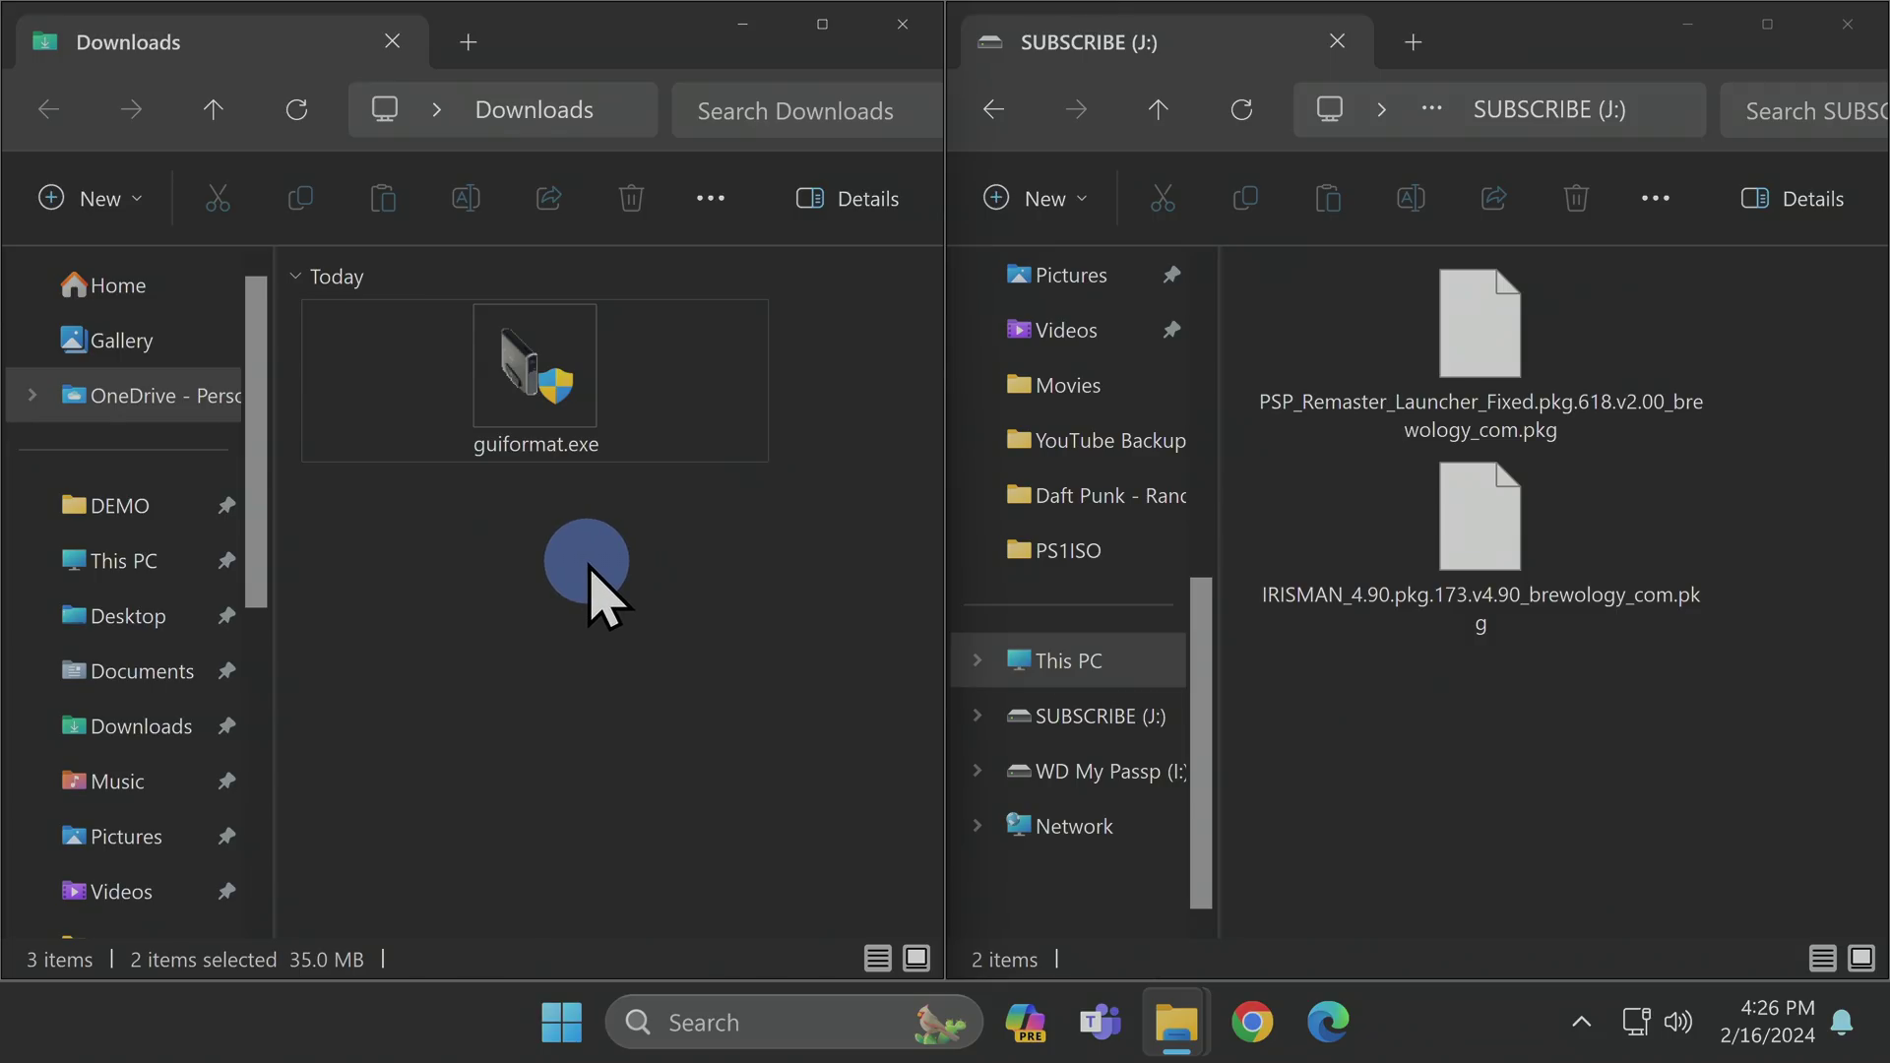
right_click(589, 407)
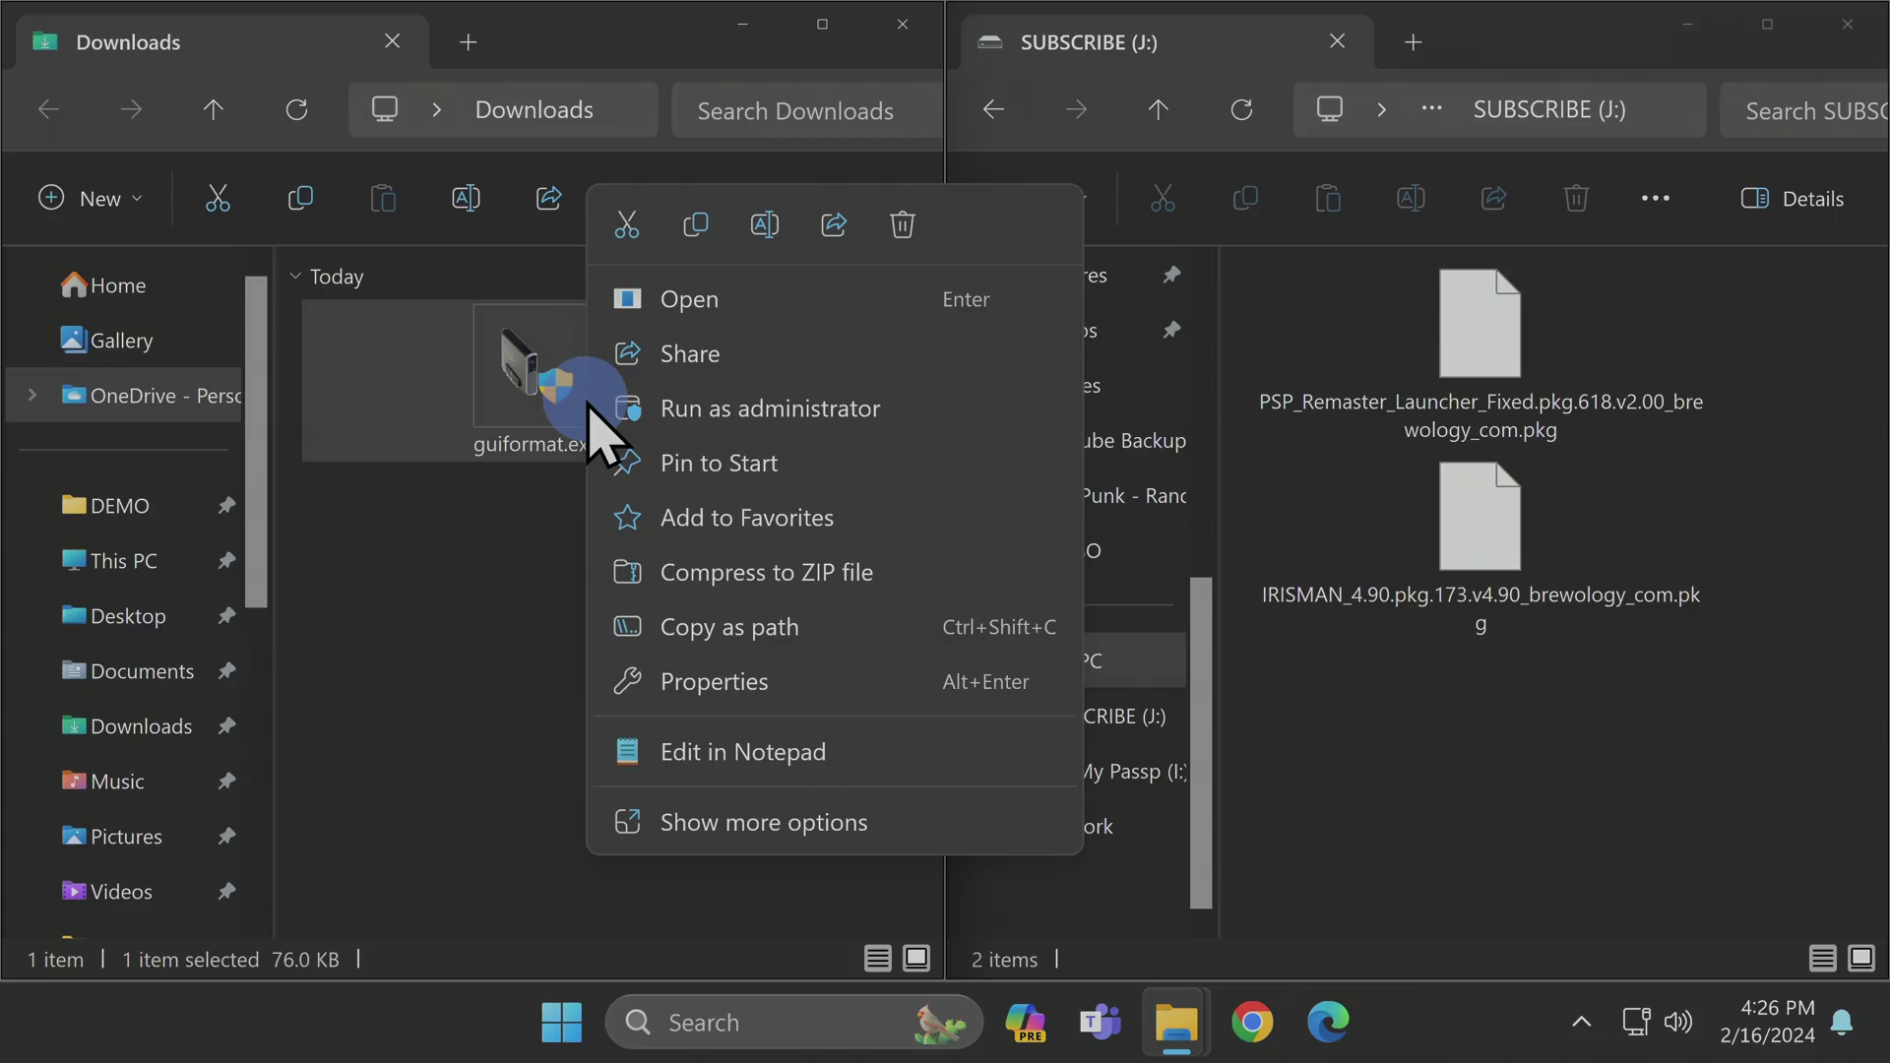
left_click(903, 227)
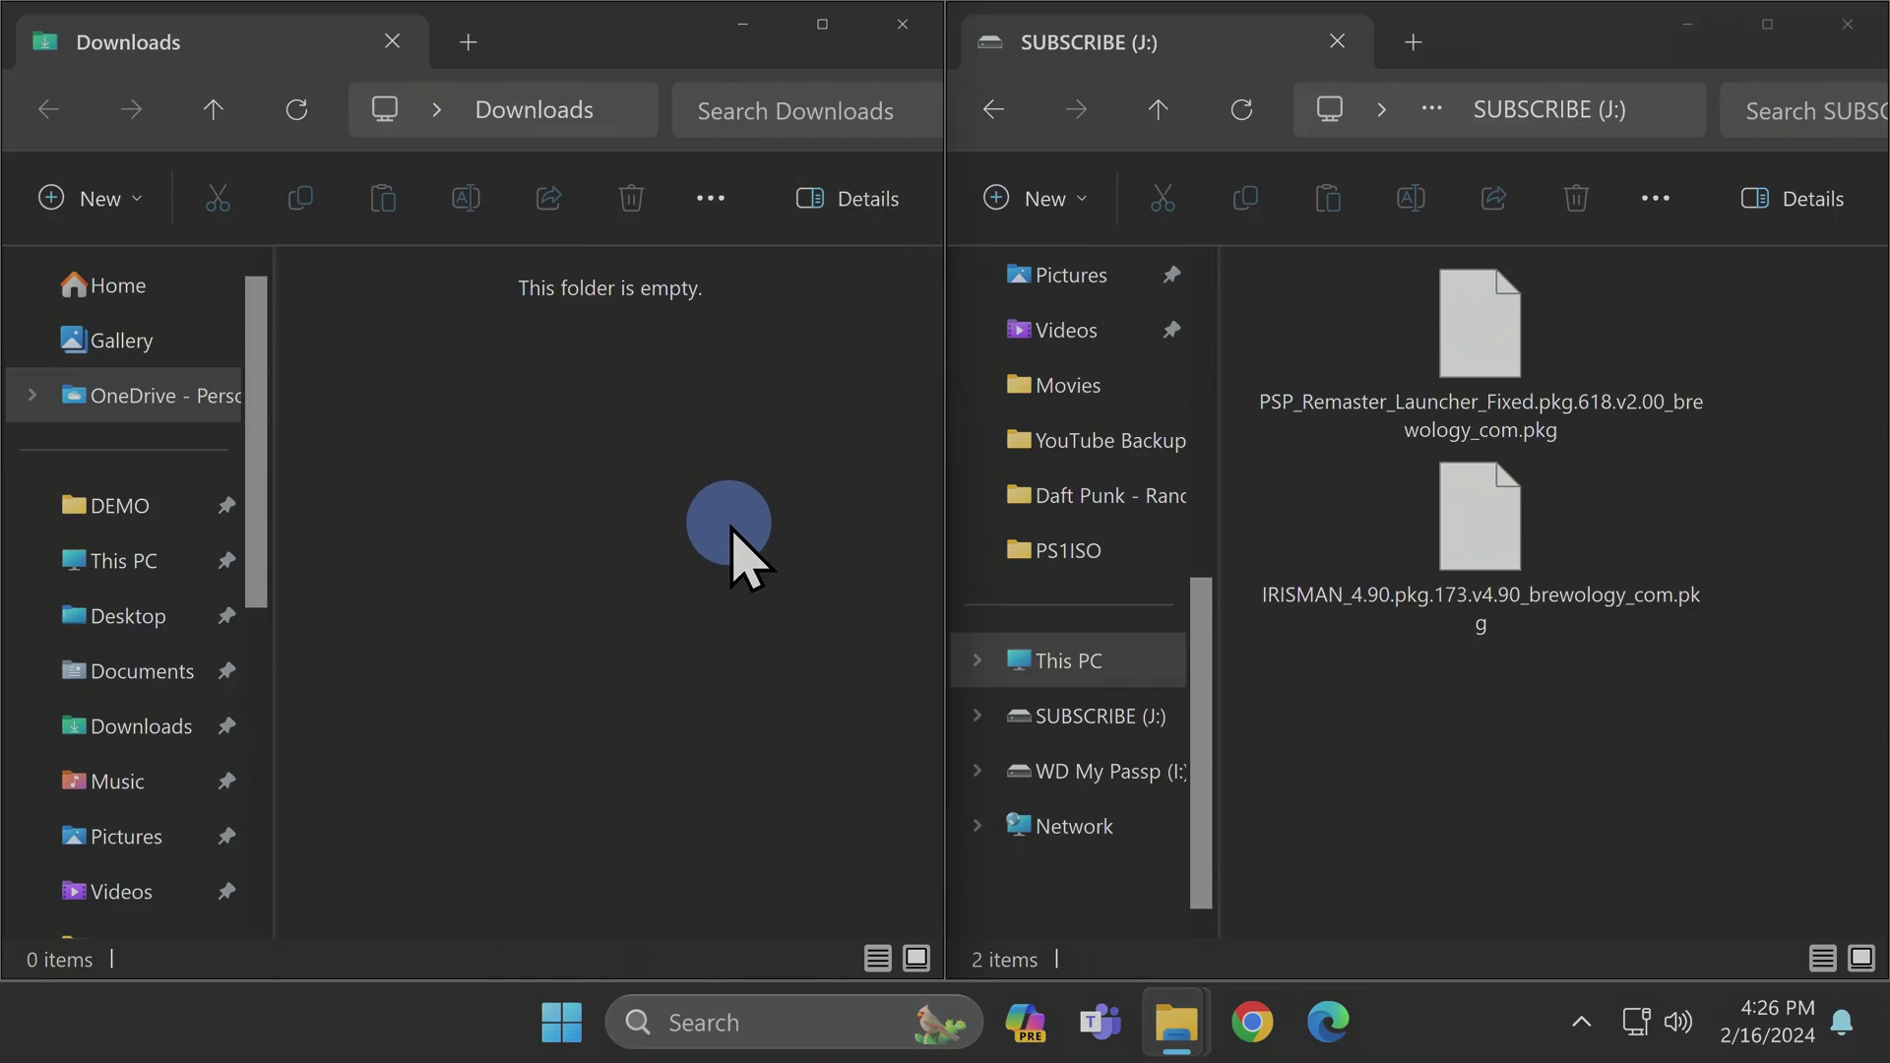
left_click(911, 38)
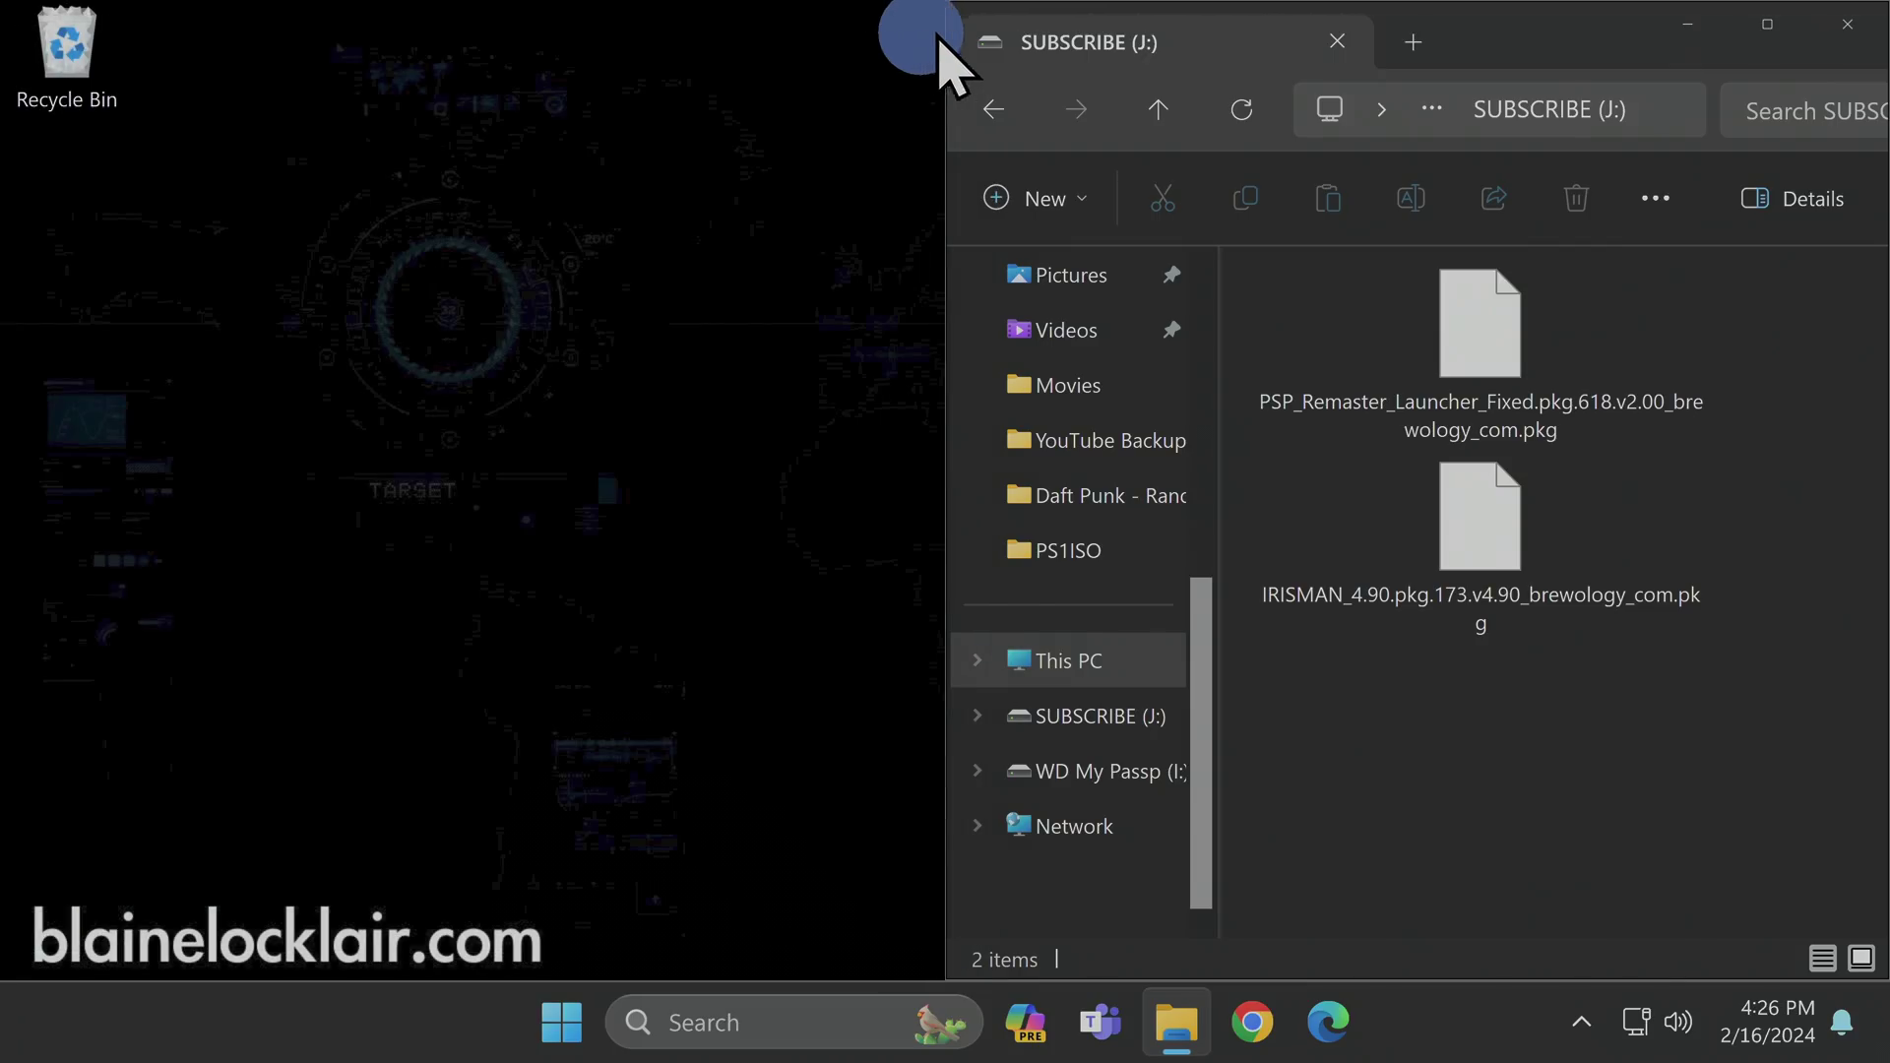
left_click(1848, 26)
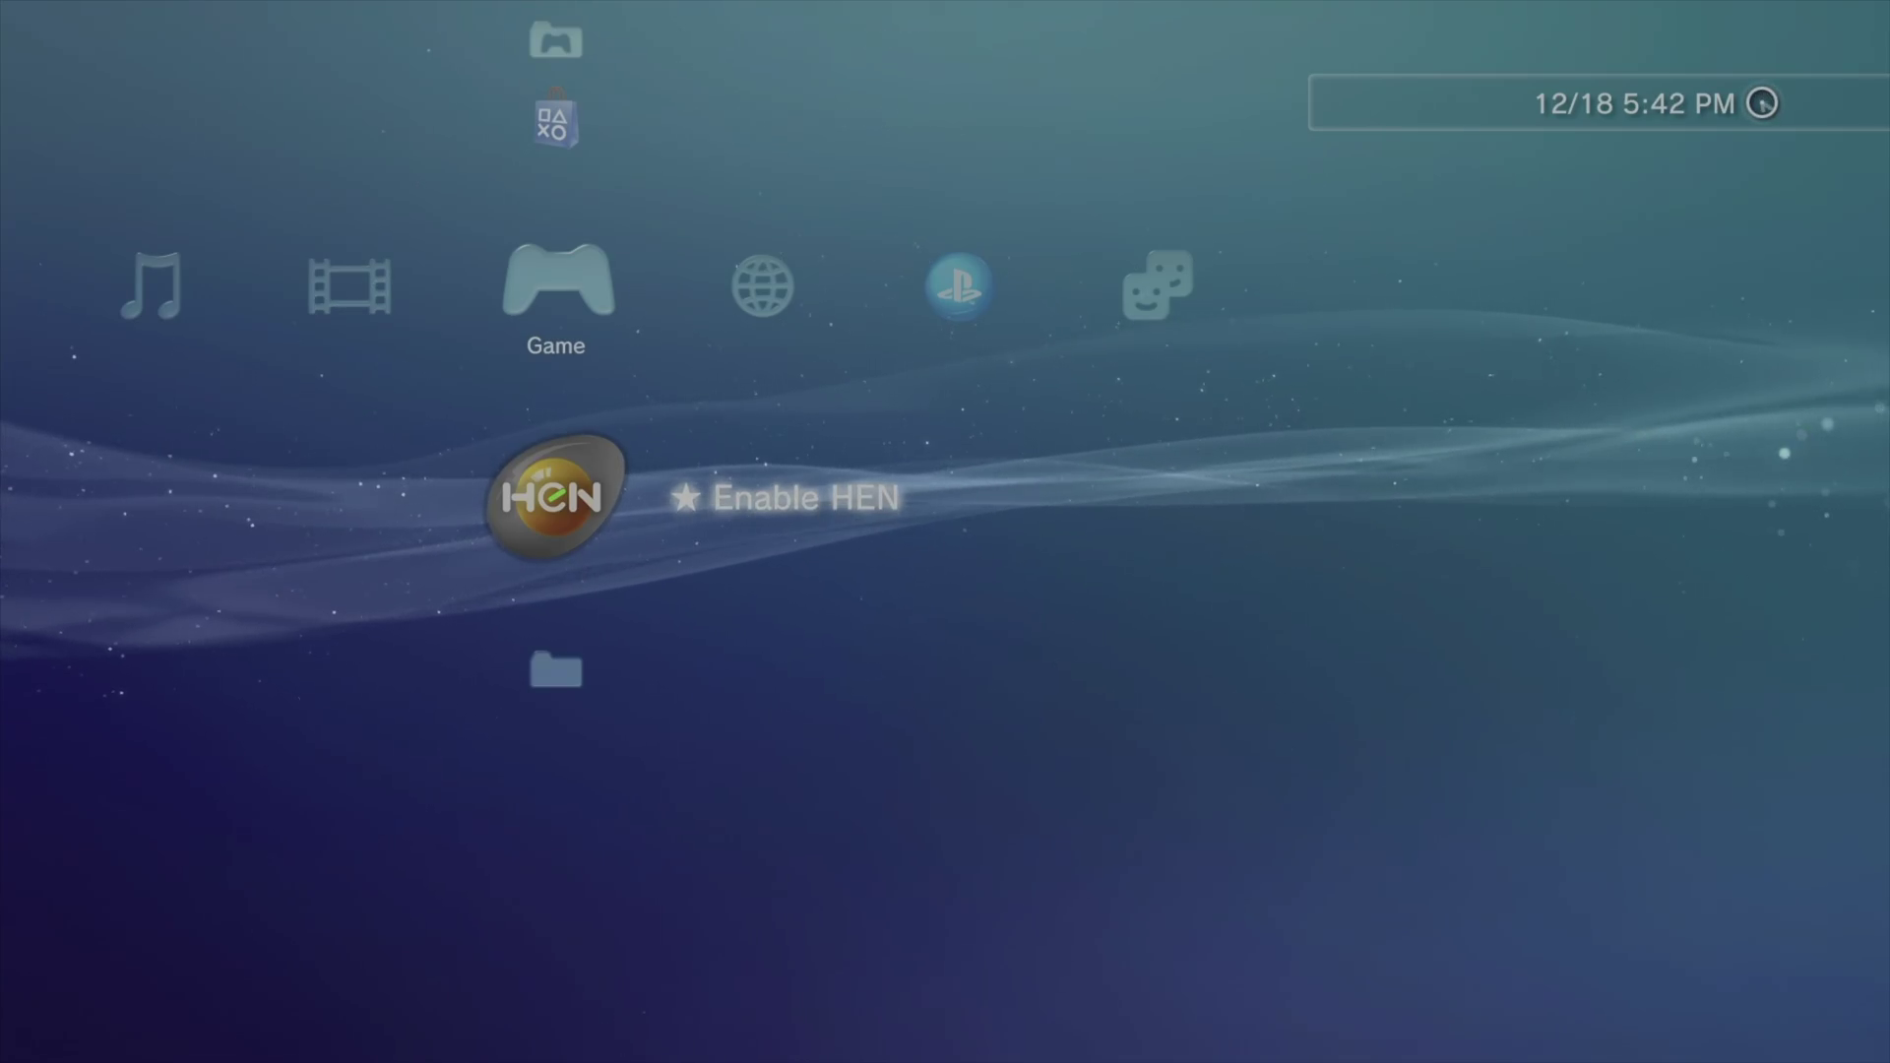
Step: On the PS3, enable HEN and go to the Game category of the home menu
key("Return")
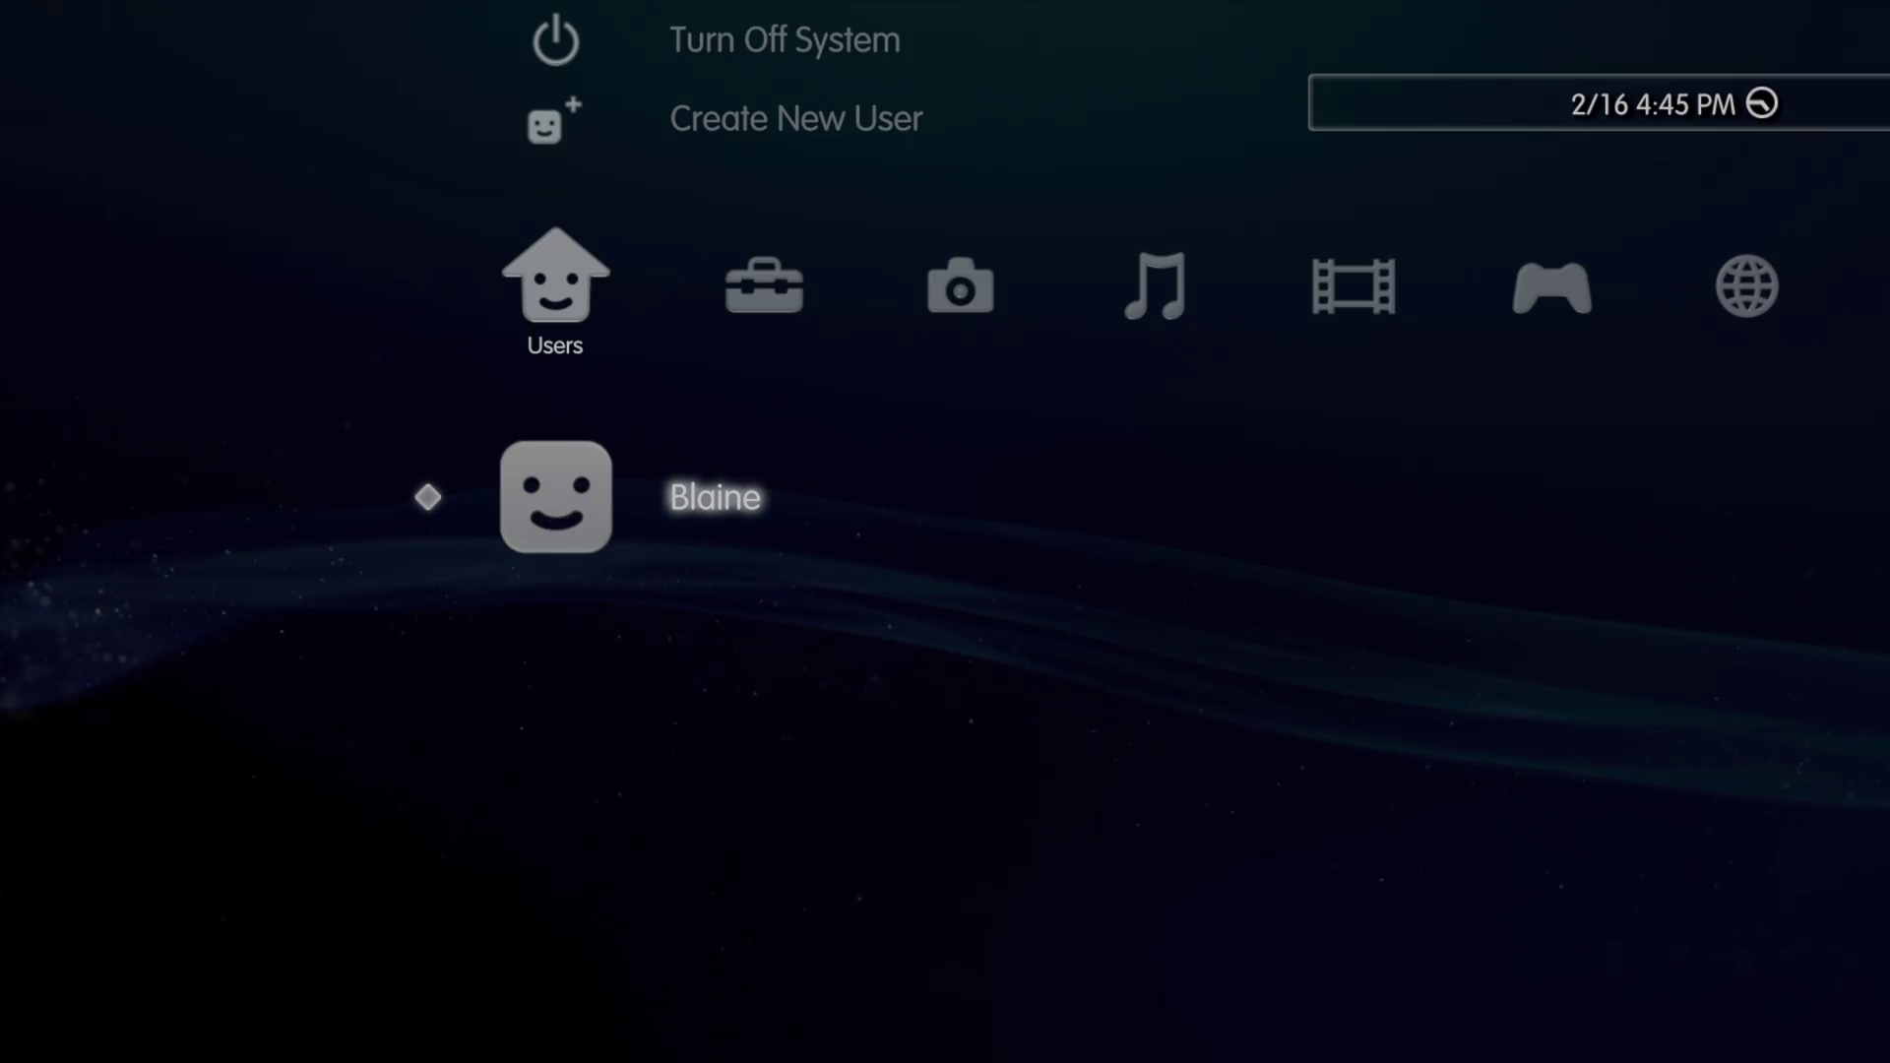
key("Right")
key("Right")
key("Right")
key("Right")
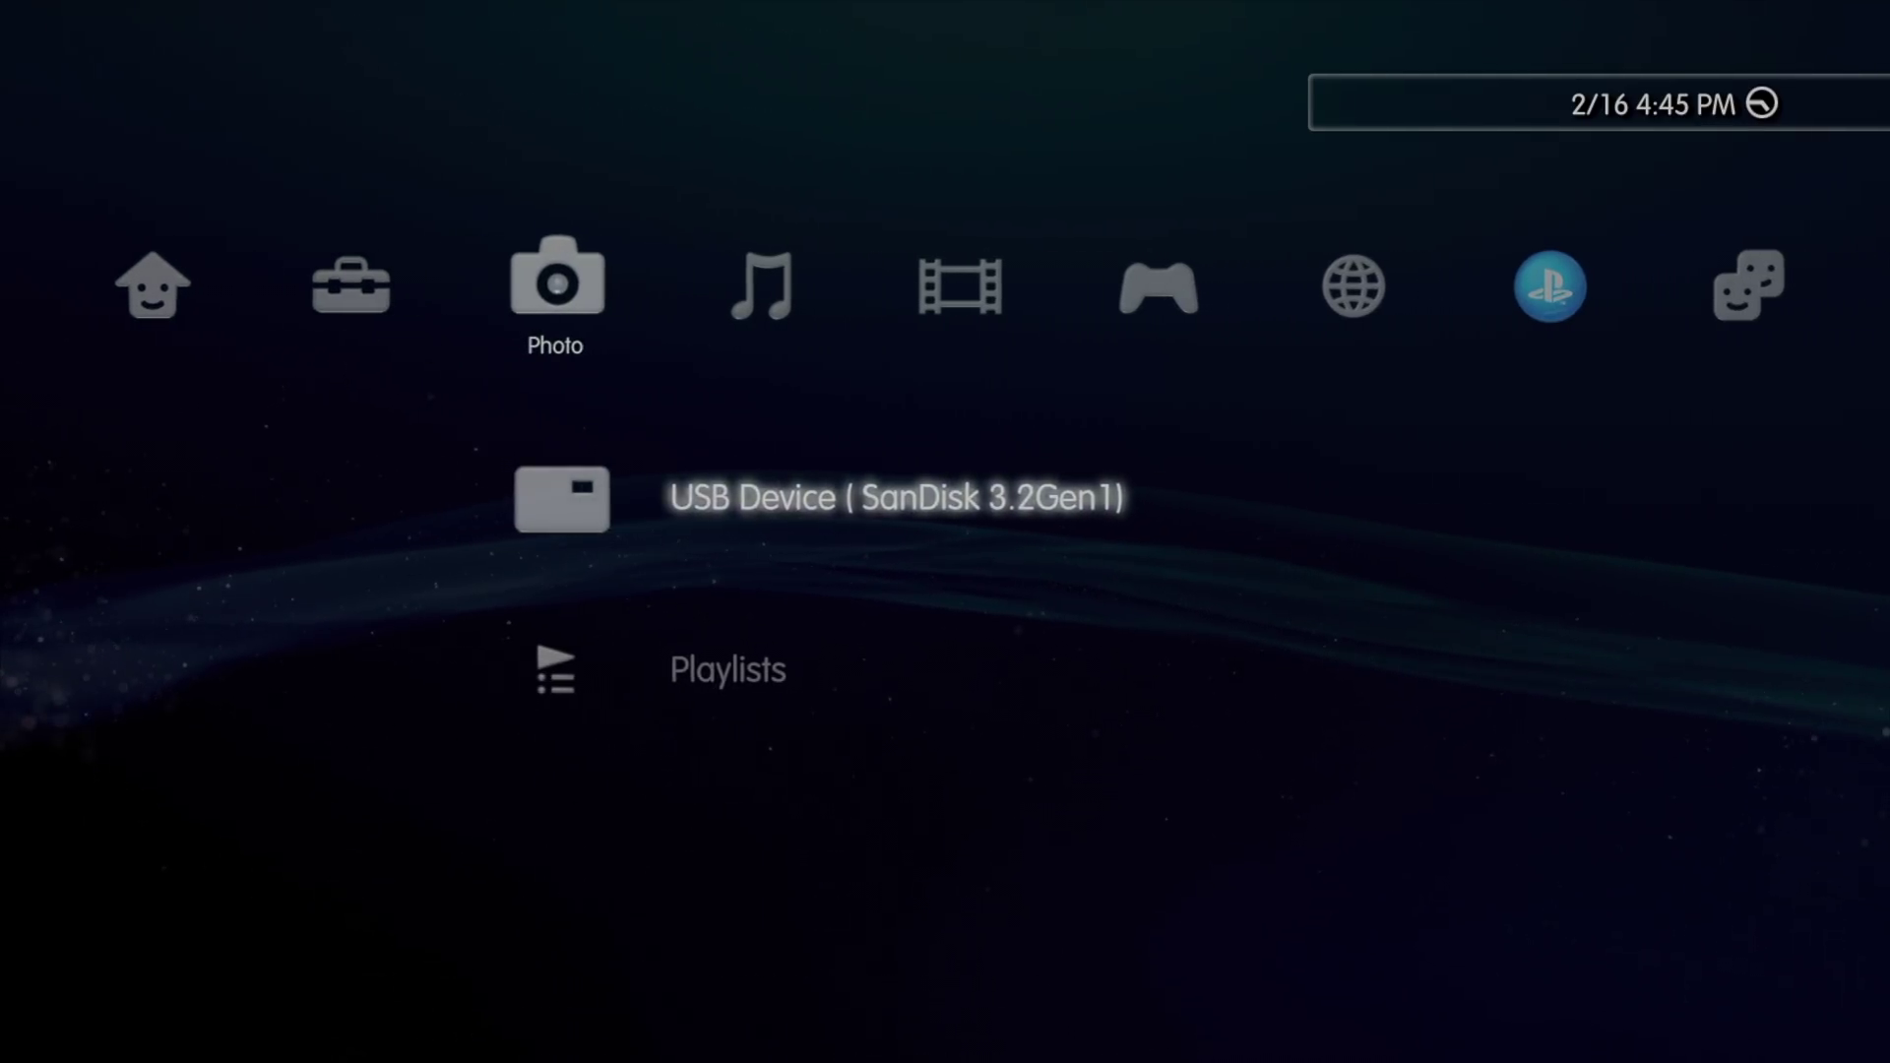
key("Right")
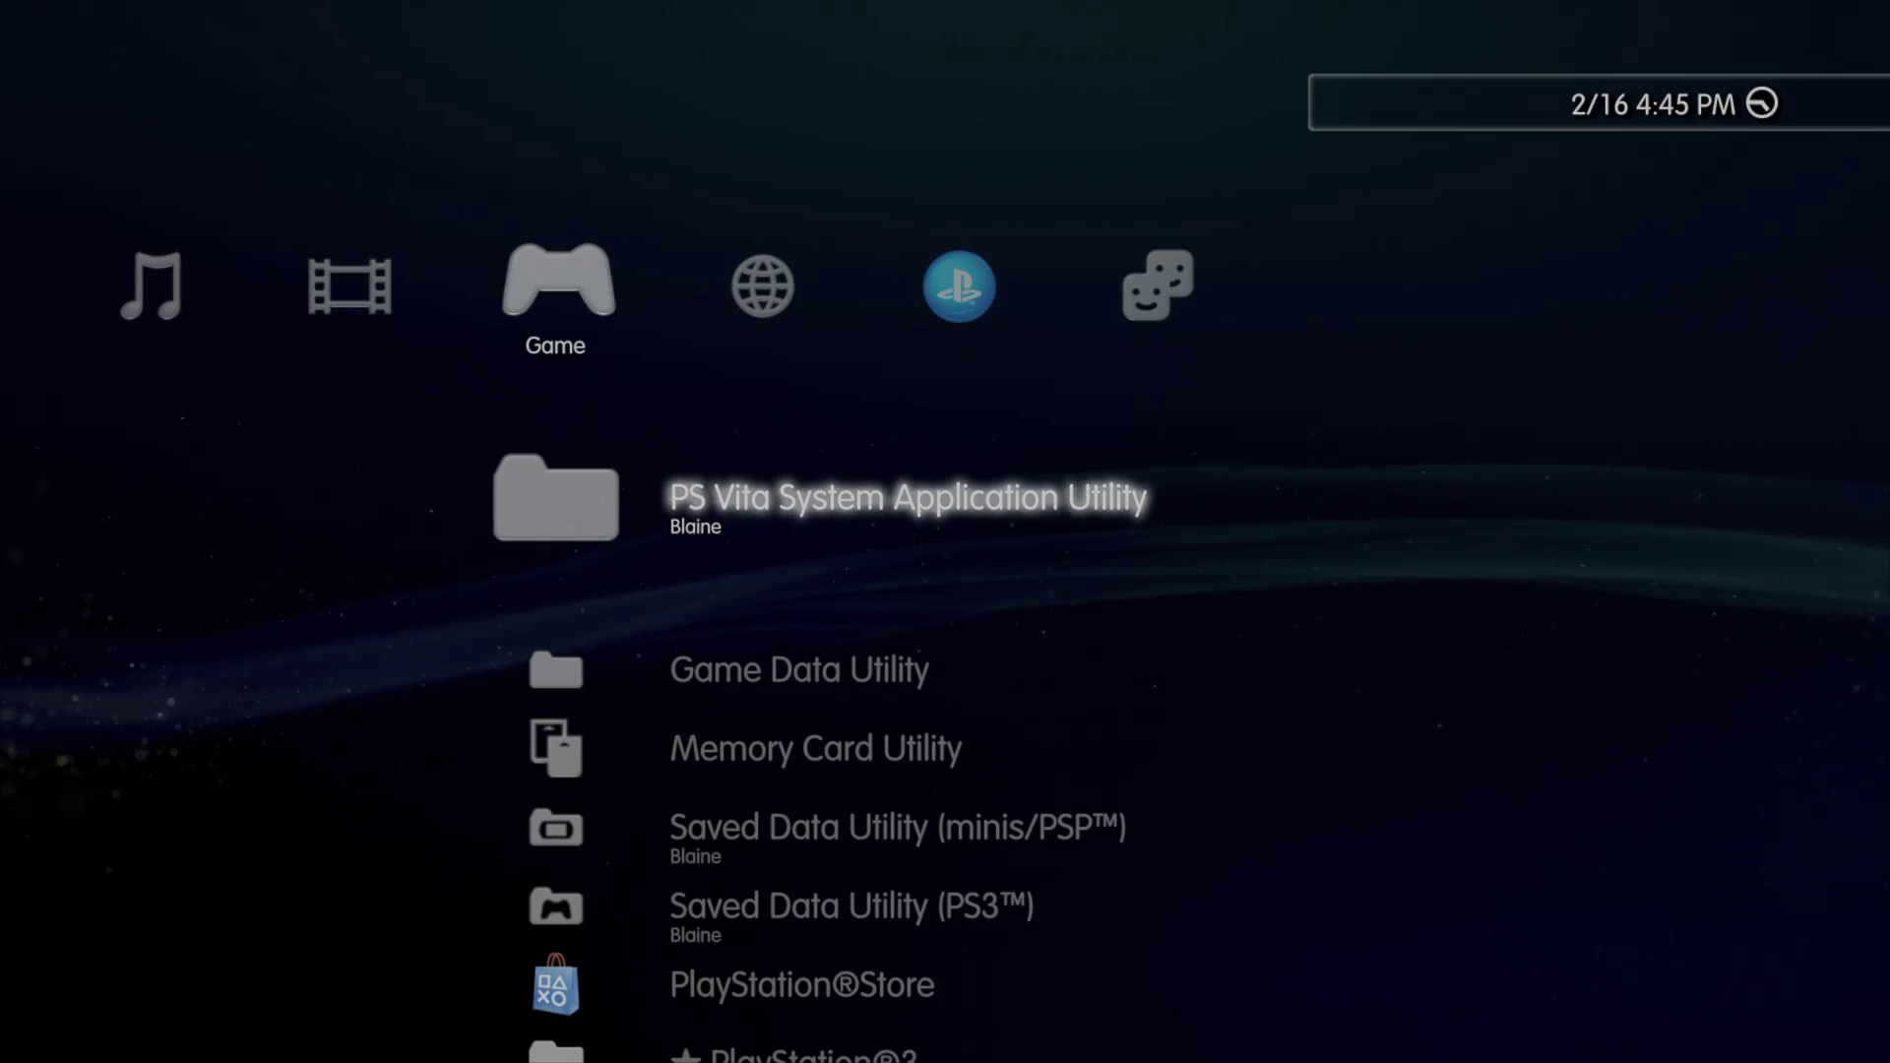
Step: Open Package Manager in the Game category
key("Down")
key("Down")
key("Down")
key("Down")
key("Down")
key("Down")
key("Down")
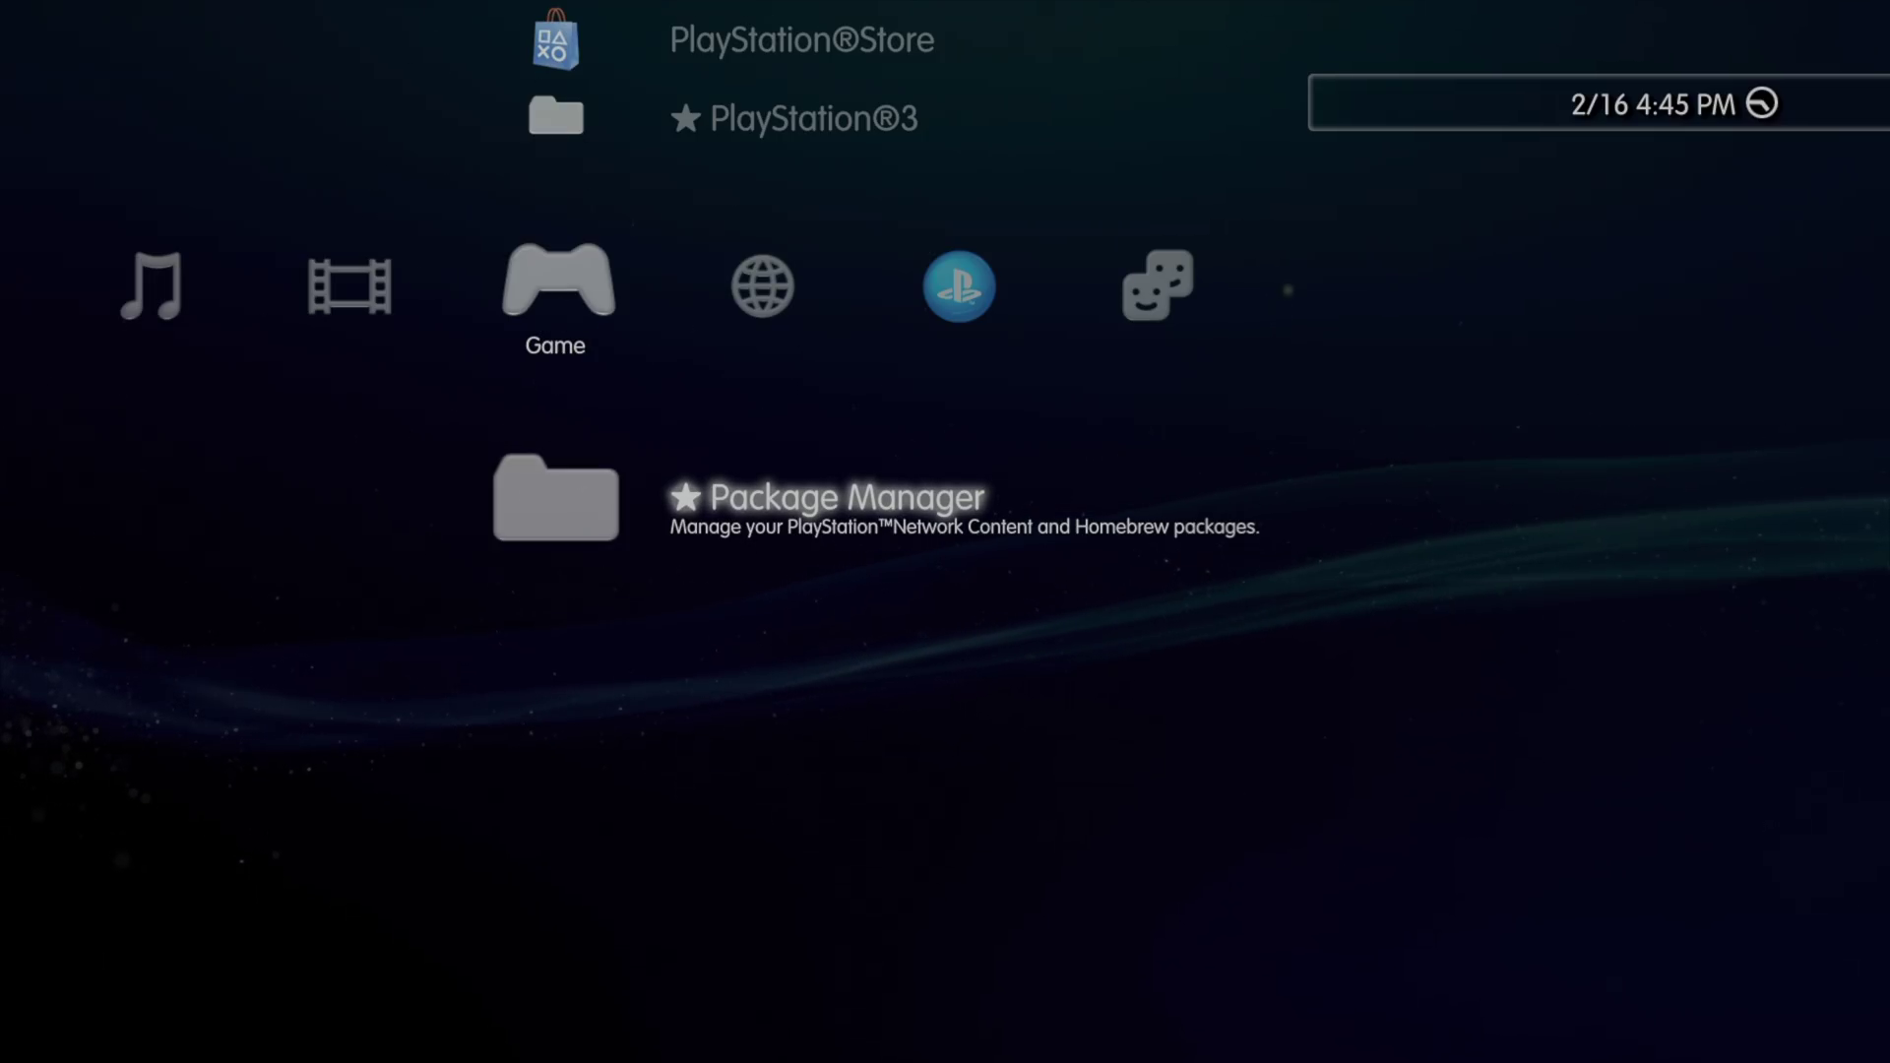
key("Return")
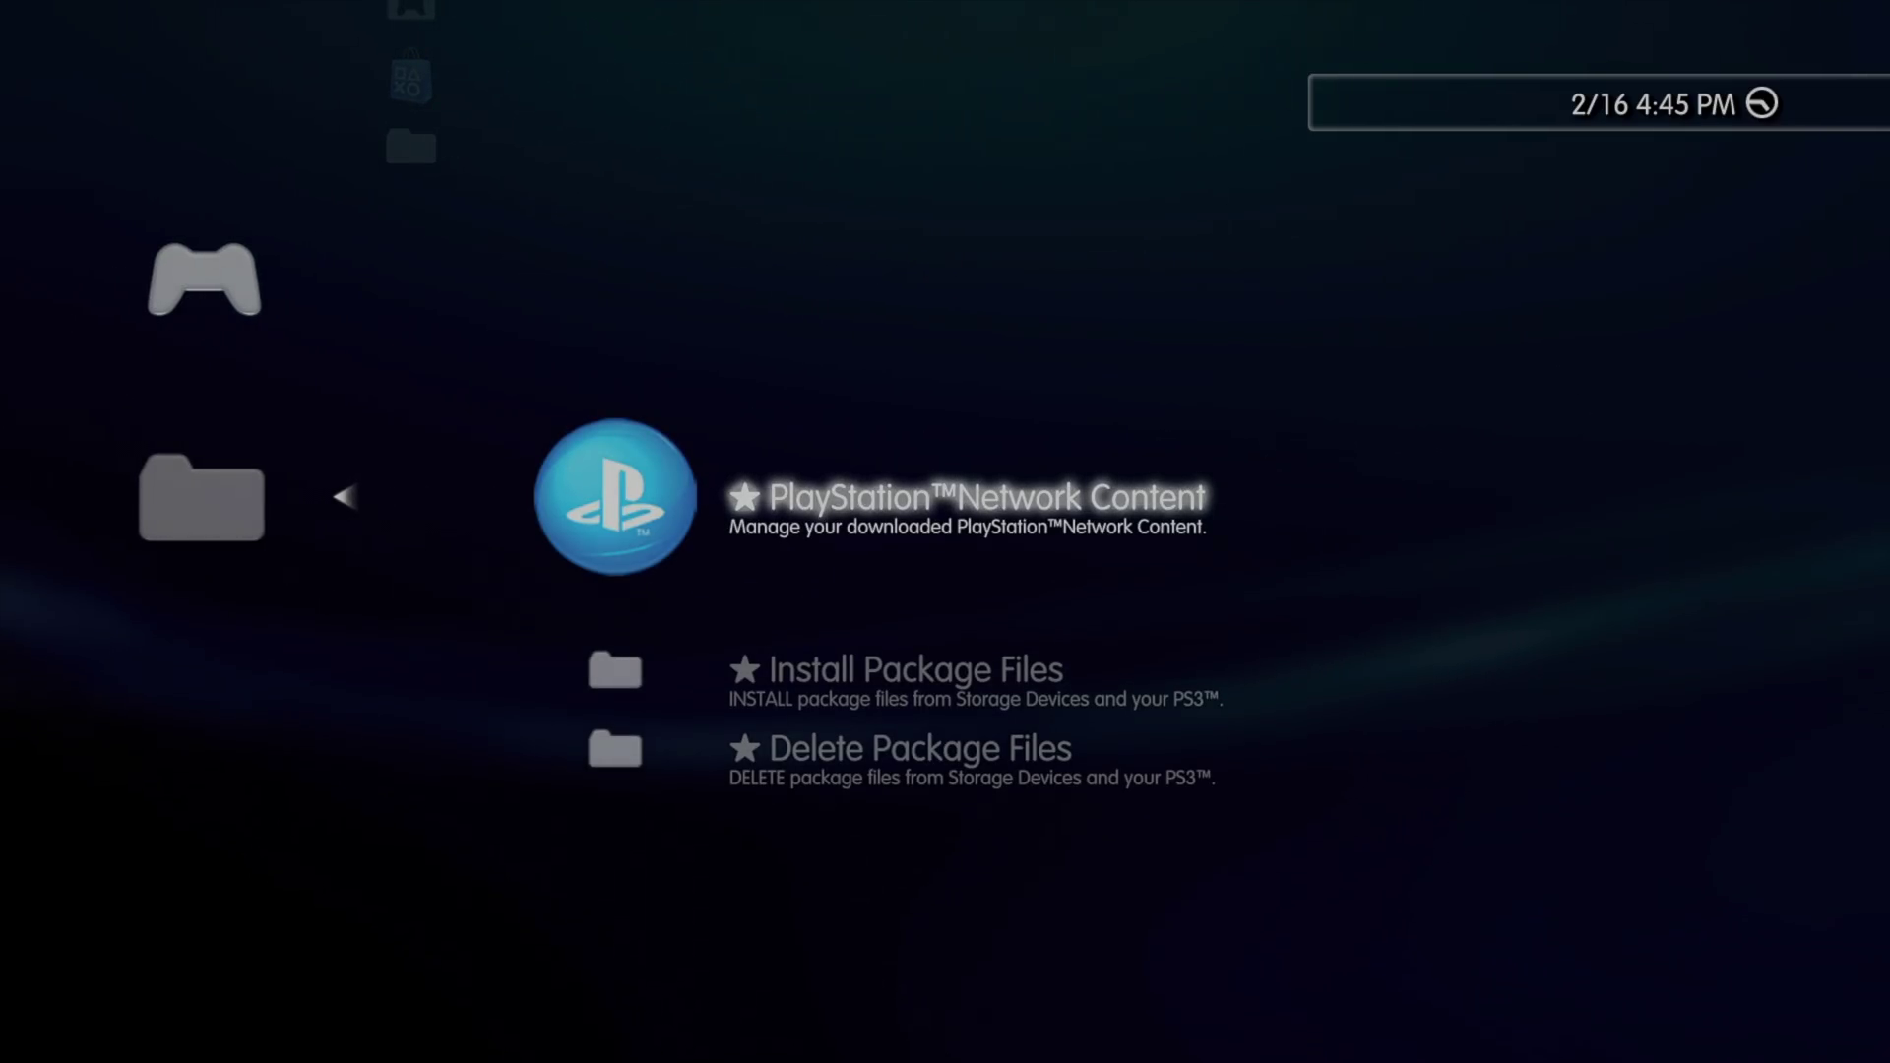
Step: Install the IRISMAN_4.90 package from the Standard location under Install Package Files, and return to the home menu
key("Down")
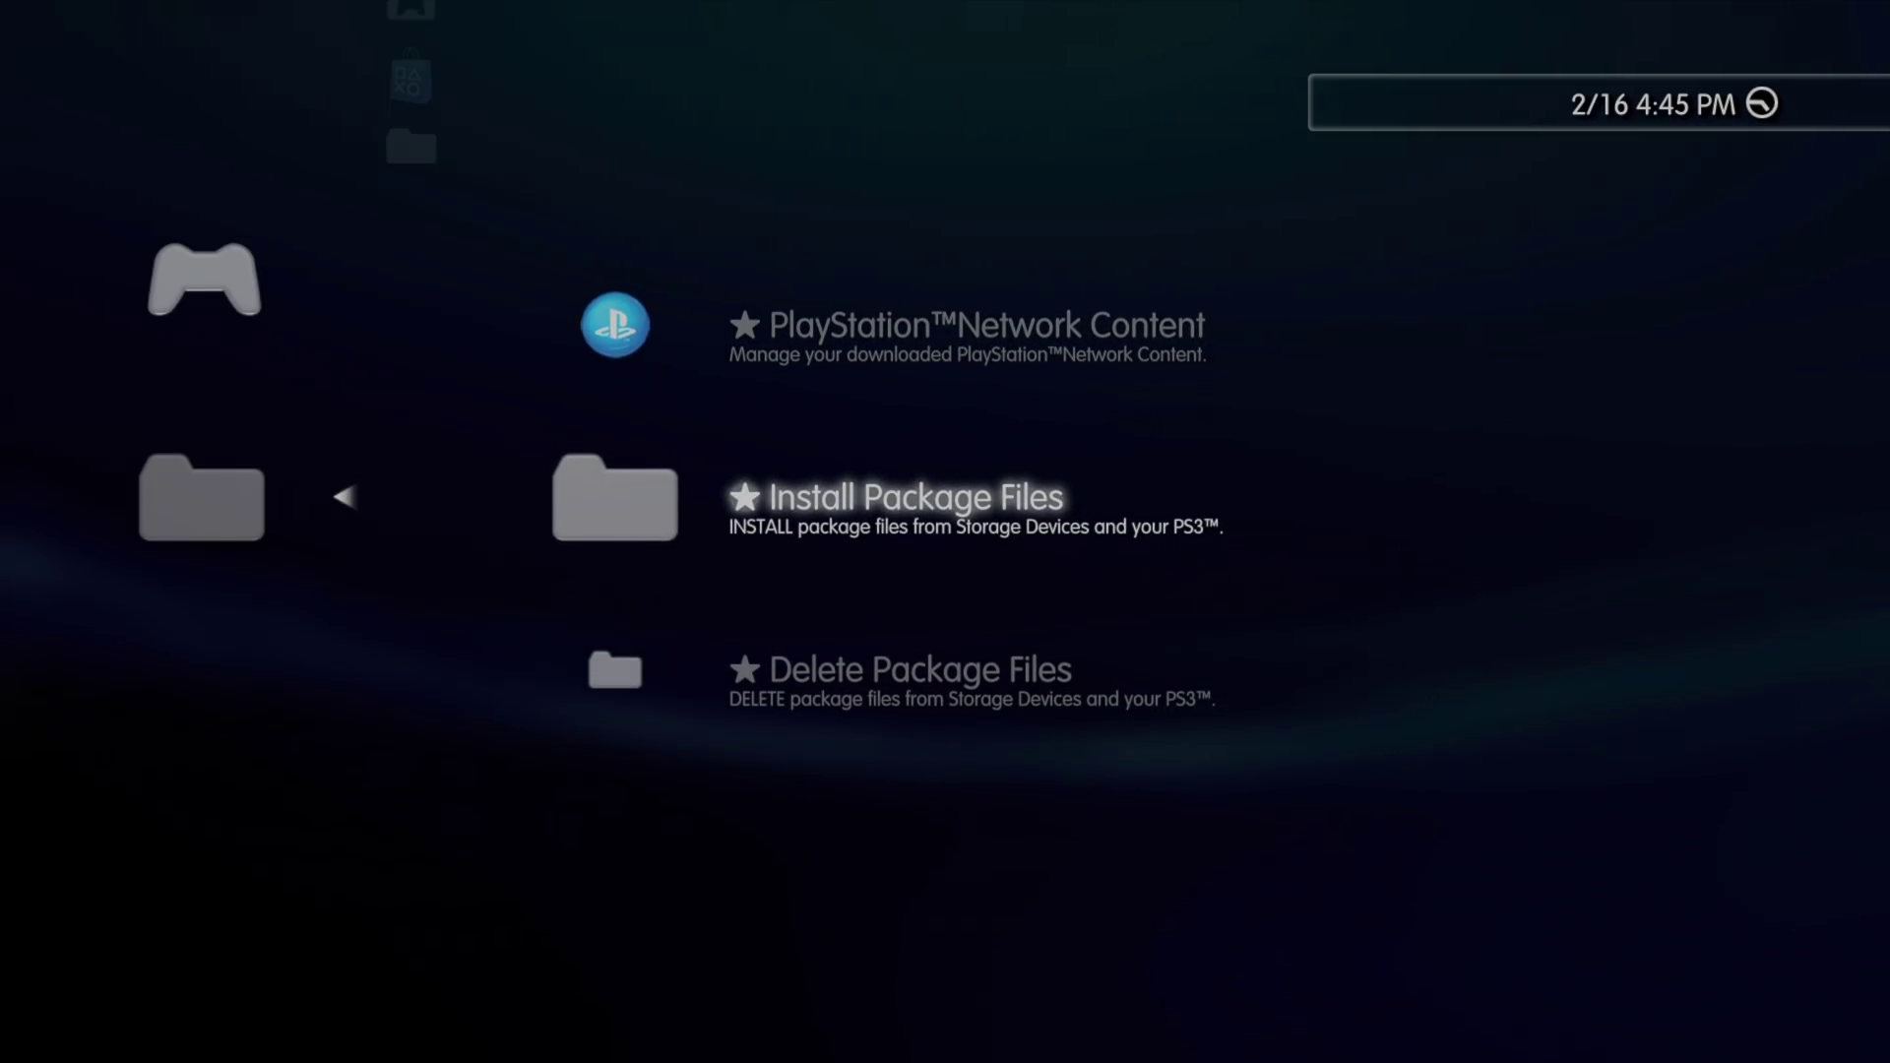
key("Return")
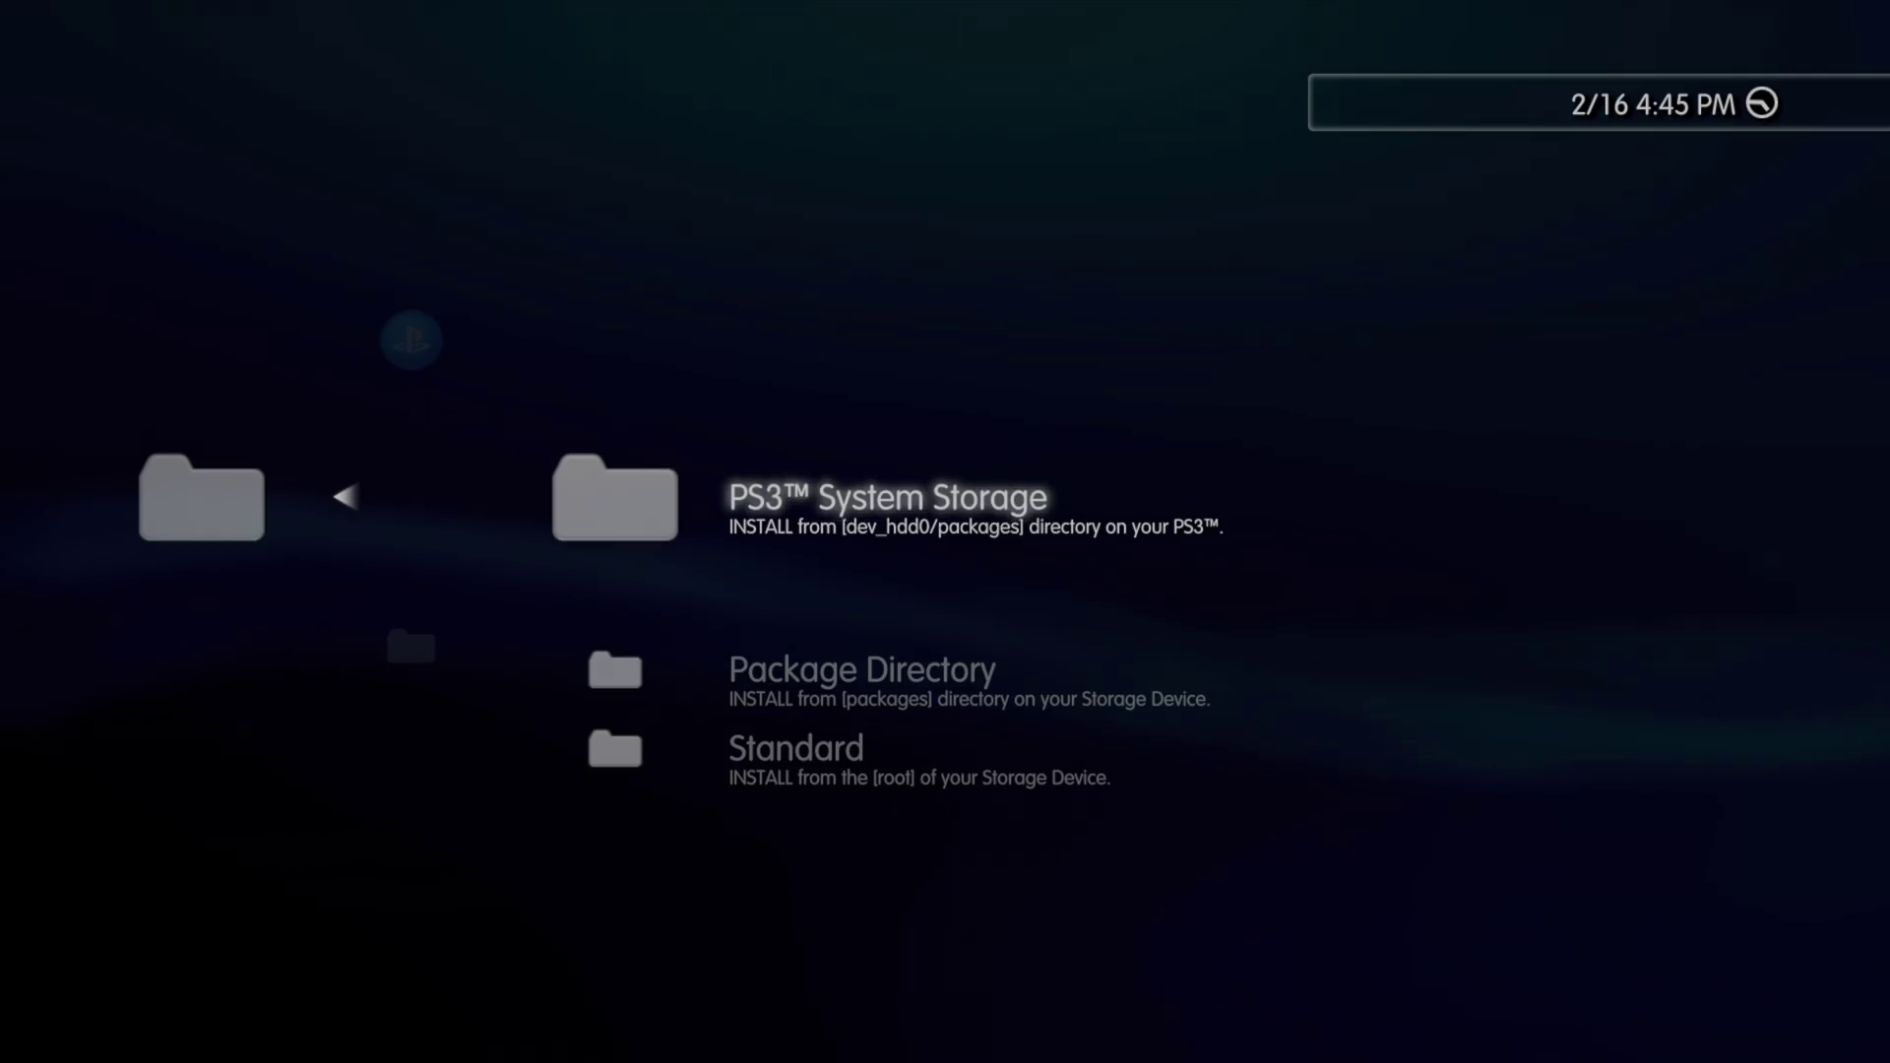
key("Down")
key("Down")
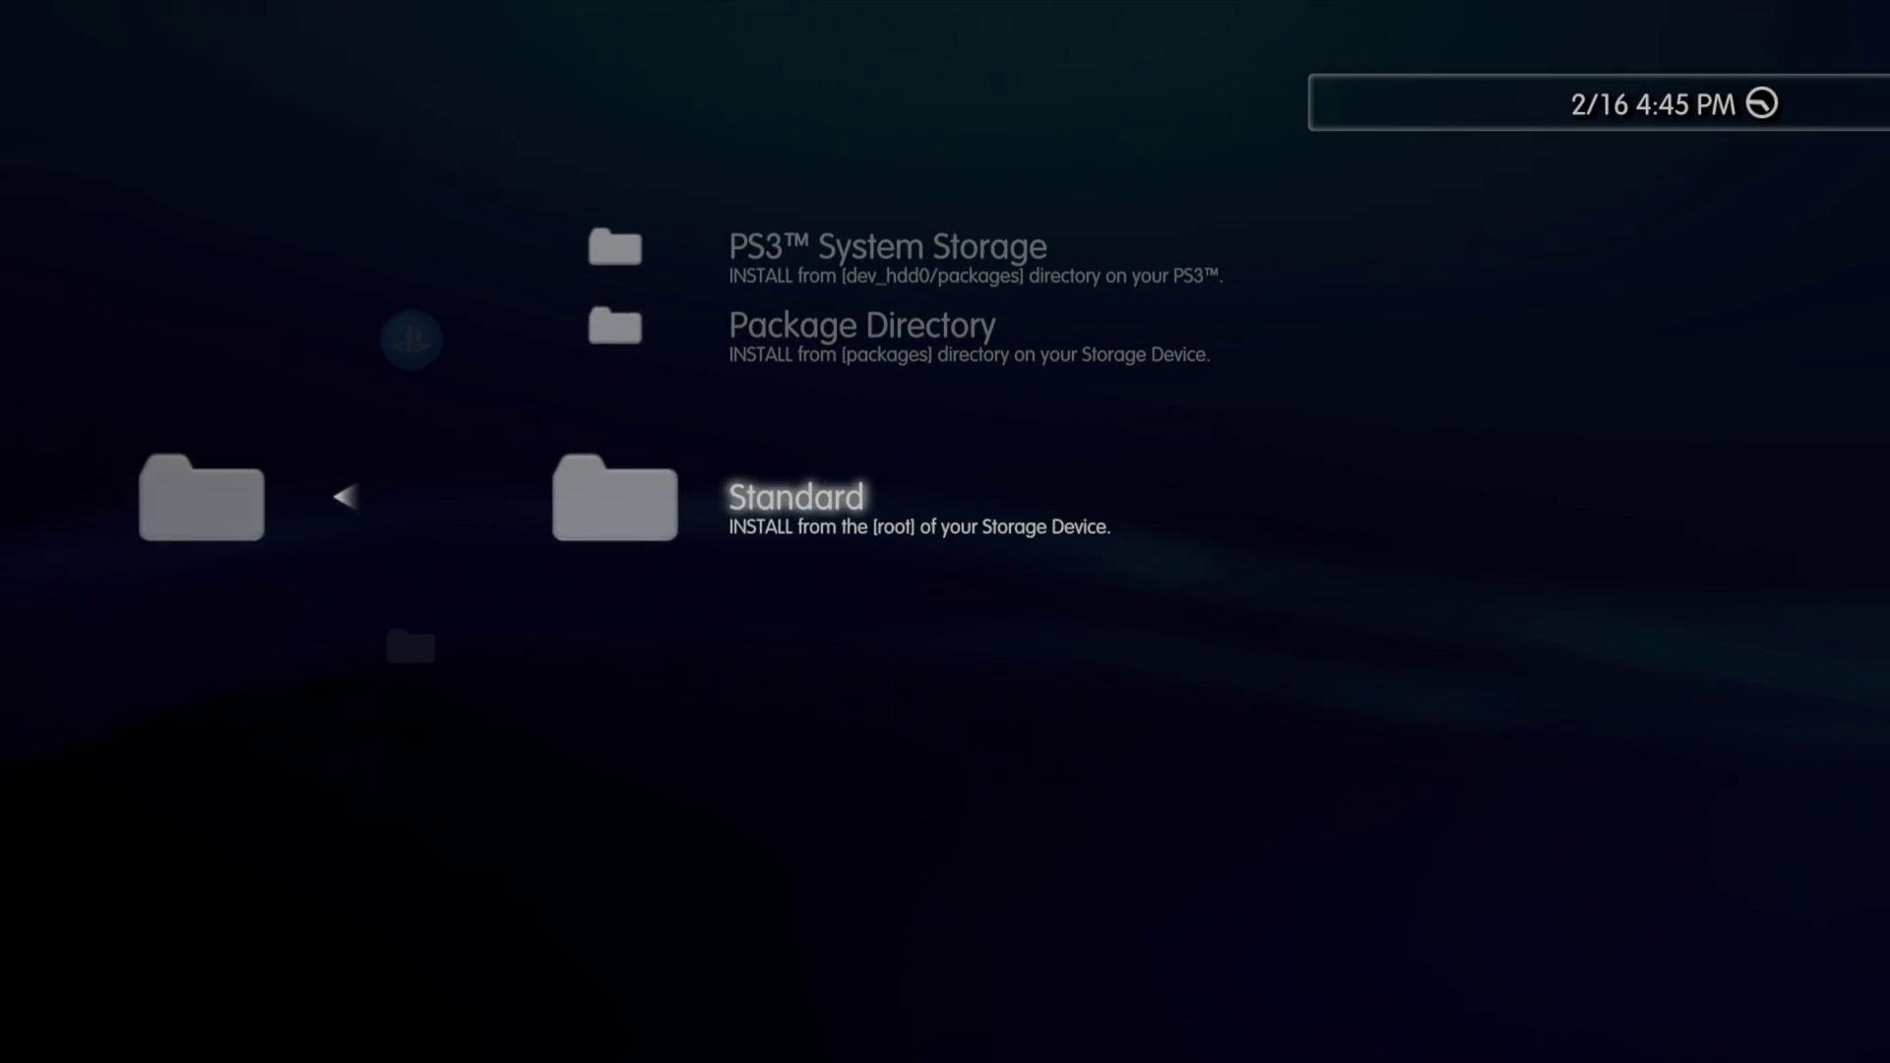
key("Return")
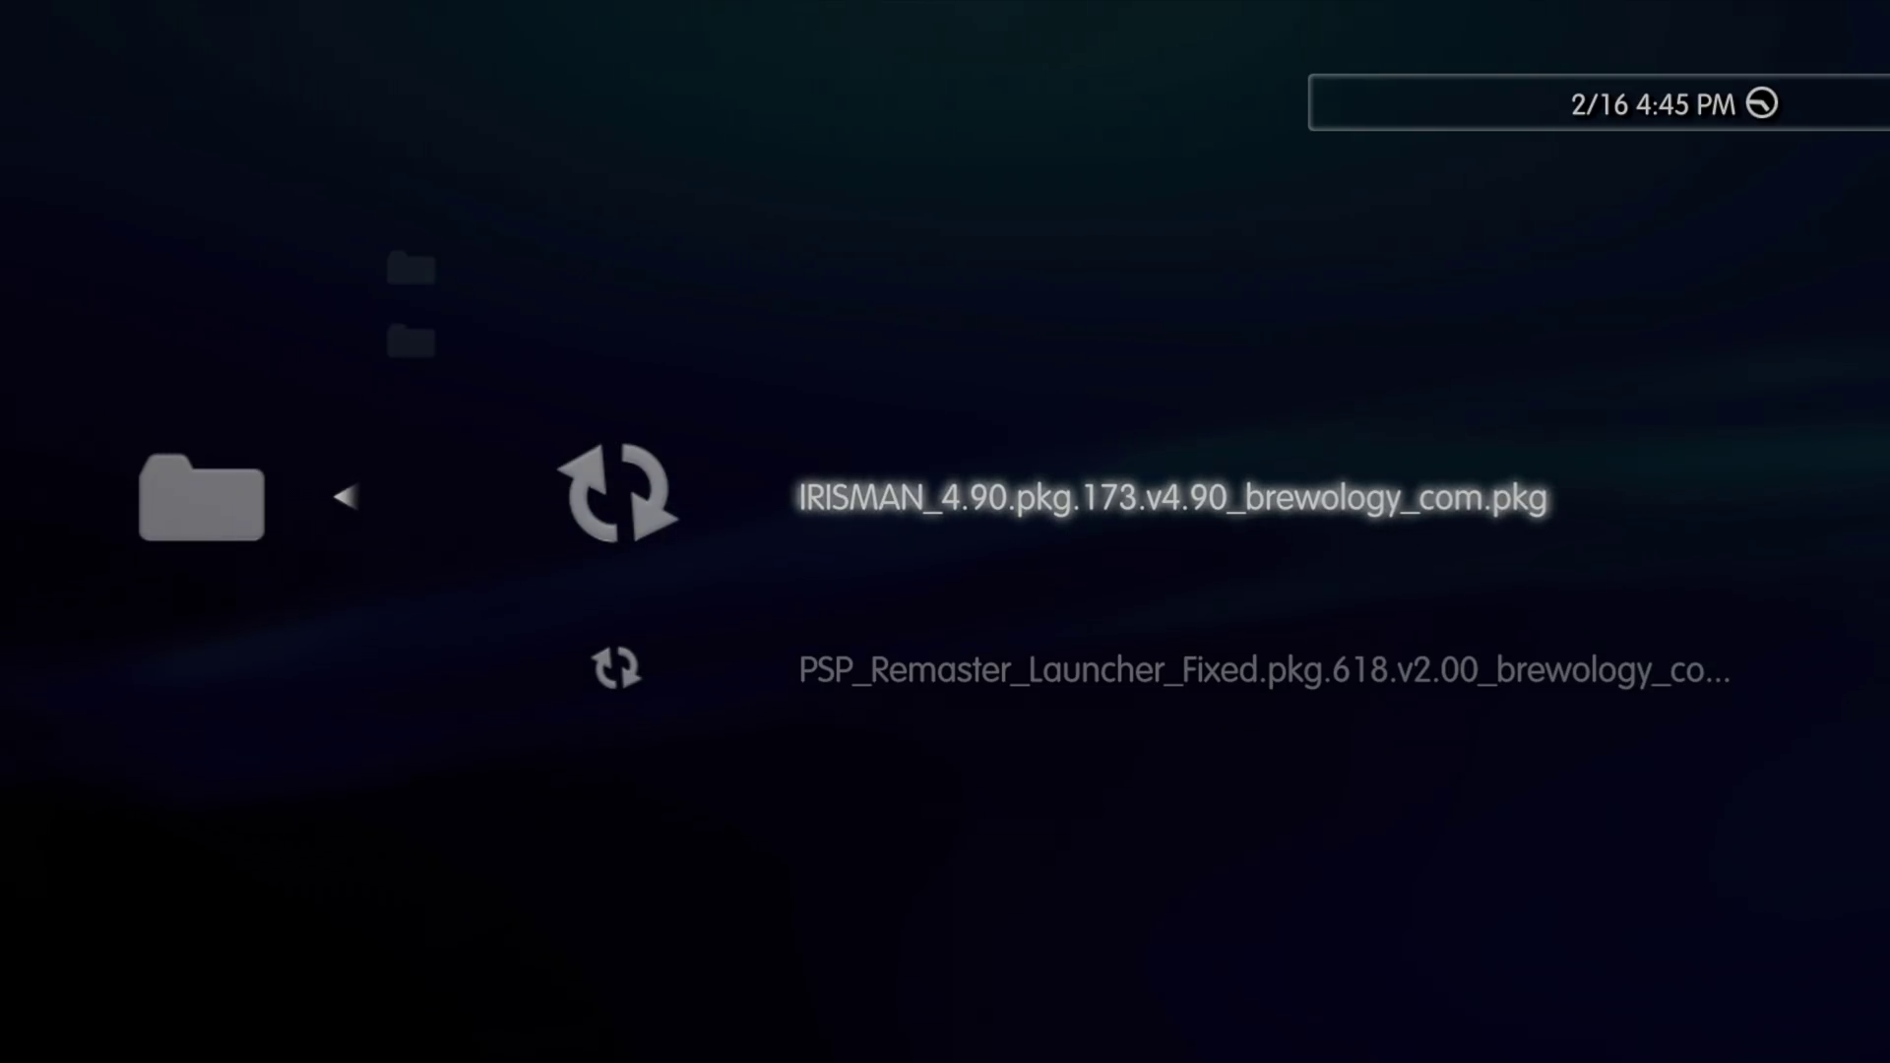
key("Return")
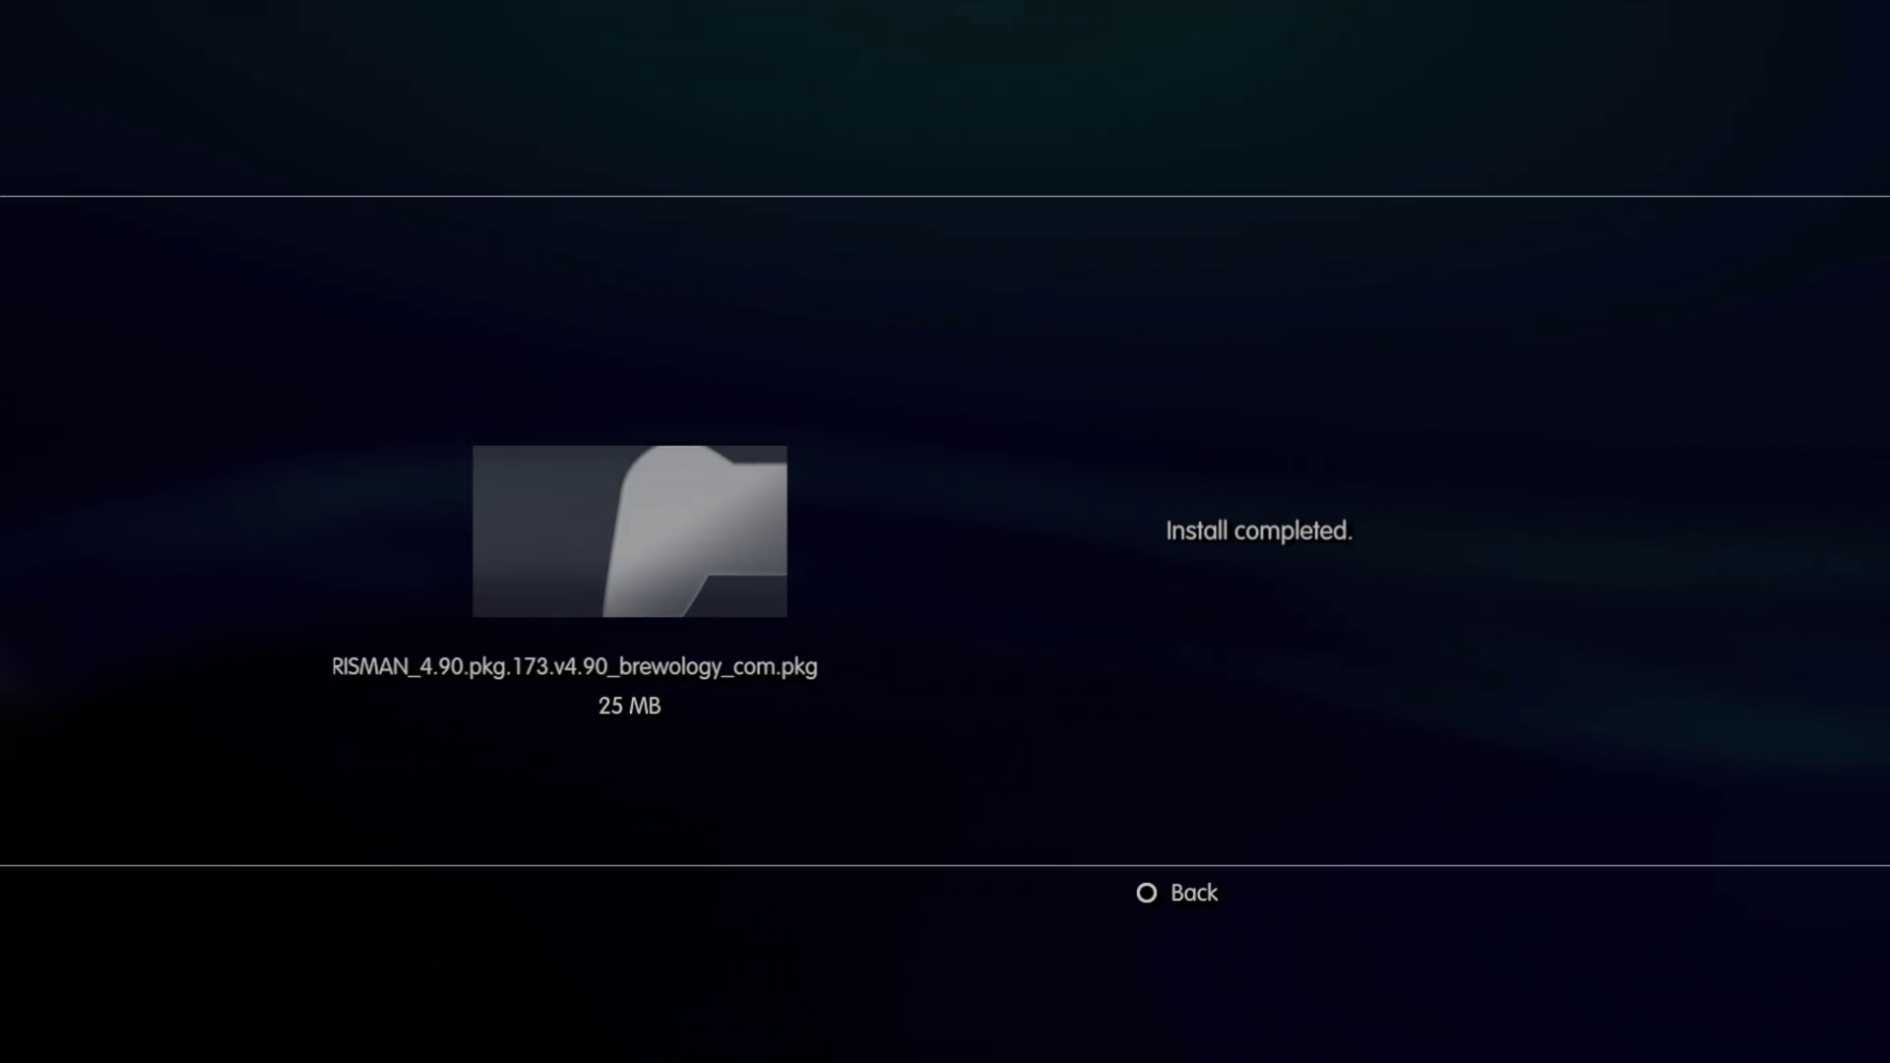
key("Escape")
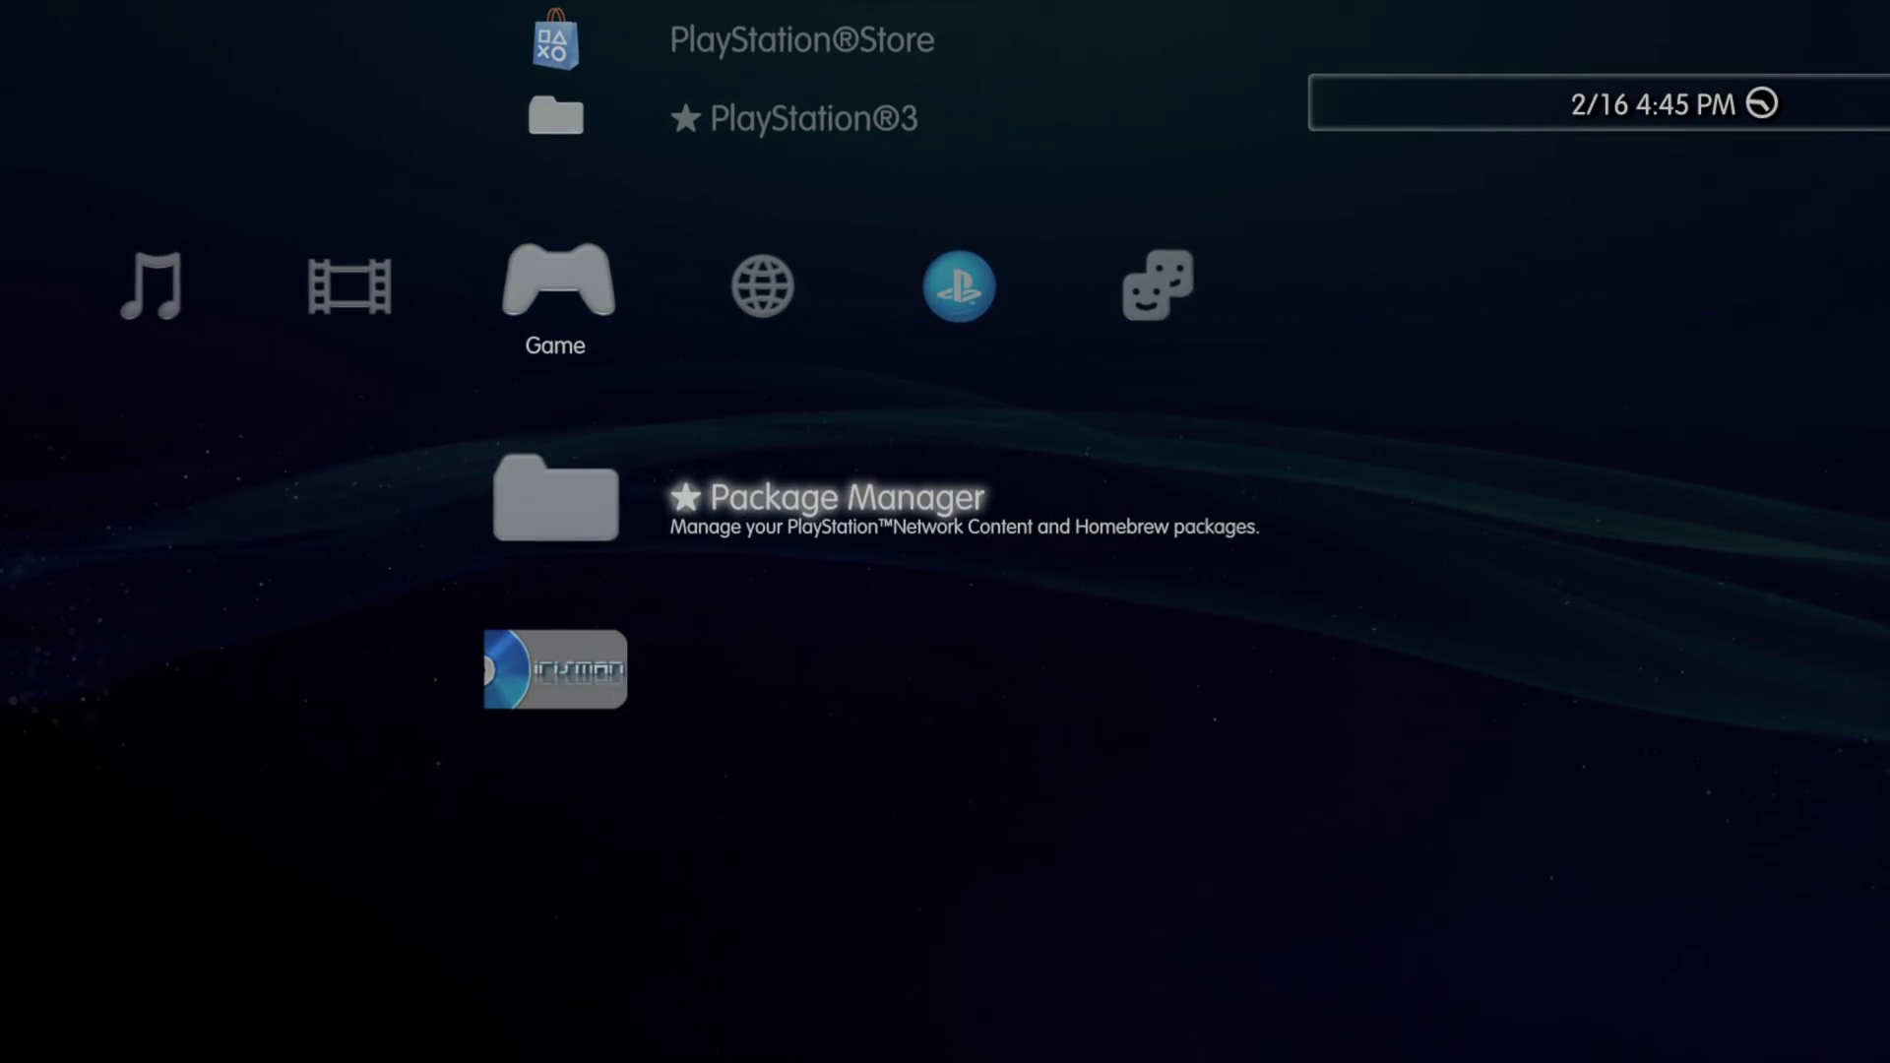
Step: Install the PSP_Remaster_Launcher_Fixed package from the Standard location in Package Manager's Install Package Files
key("Return")
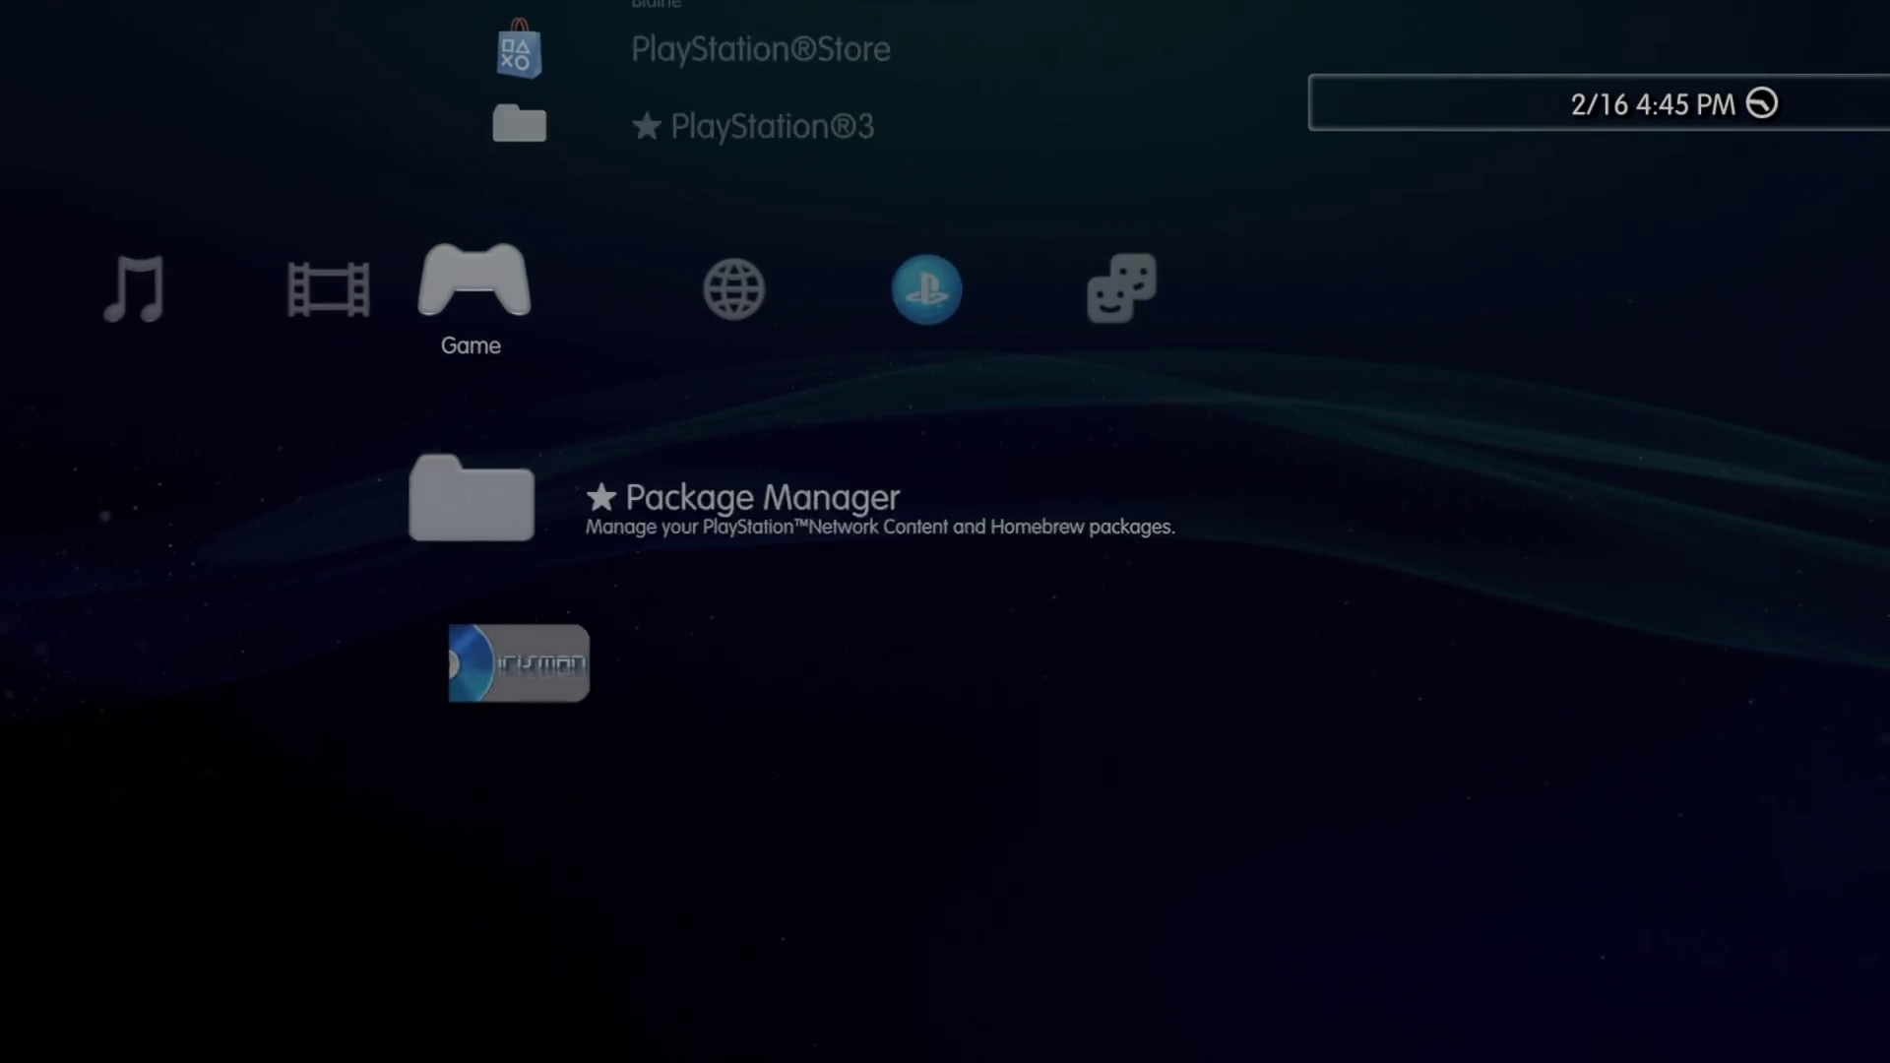
key("Down")
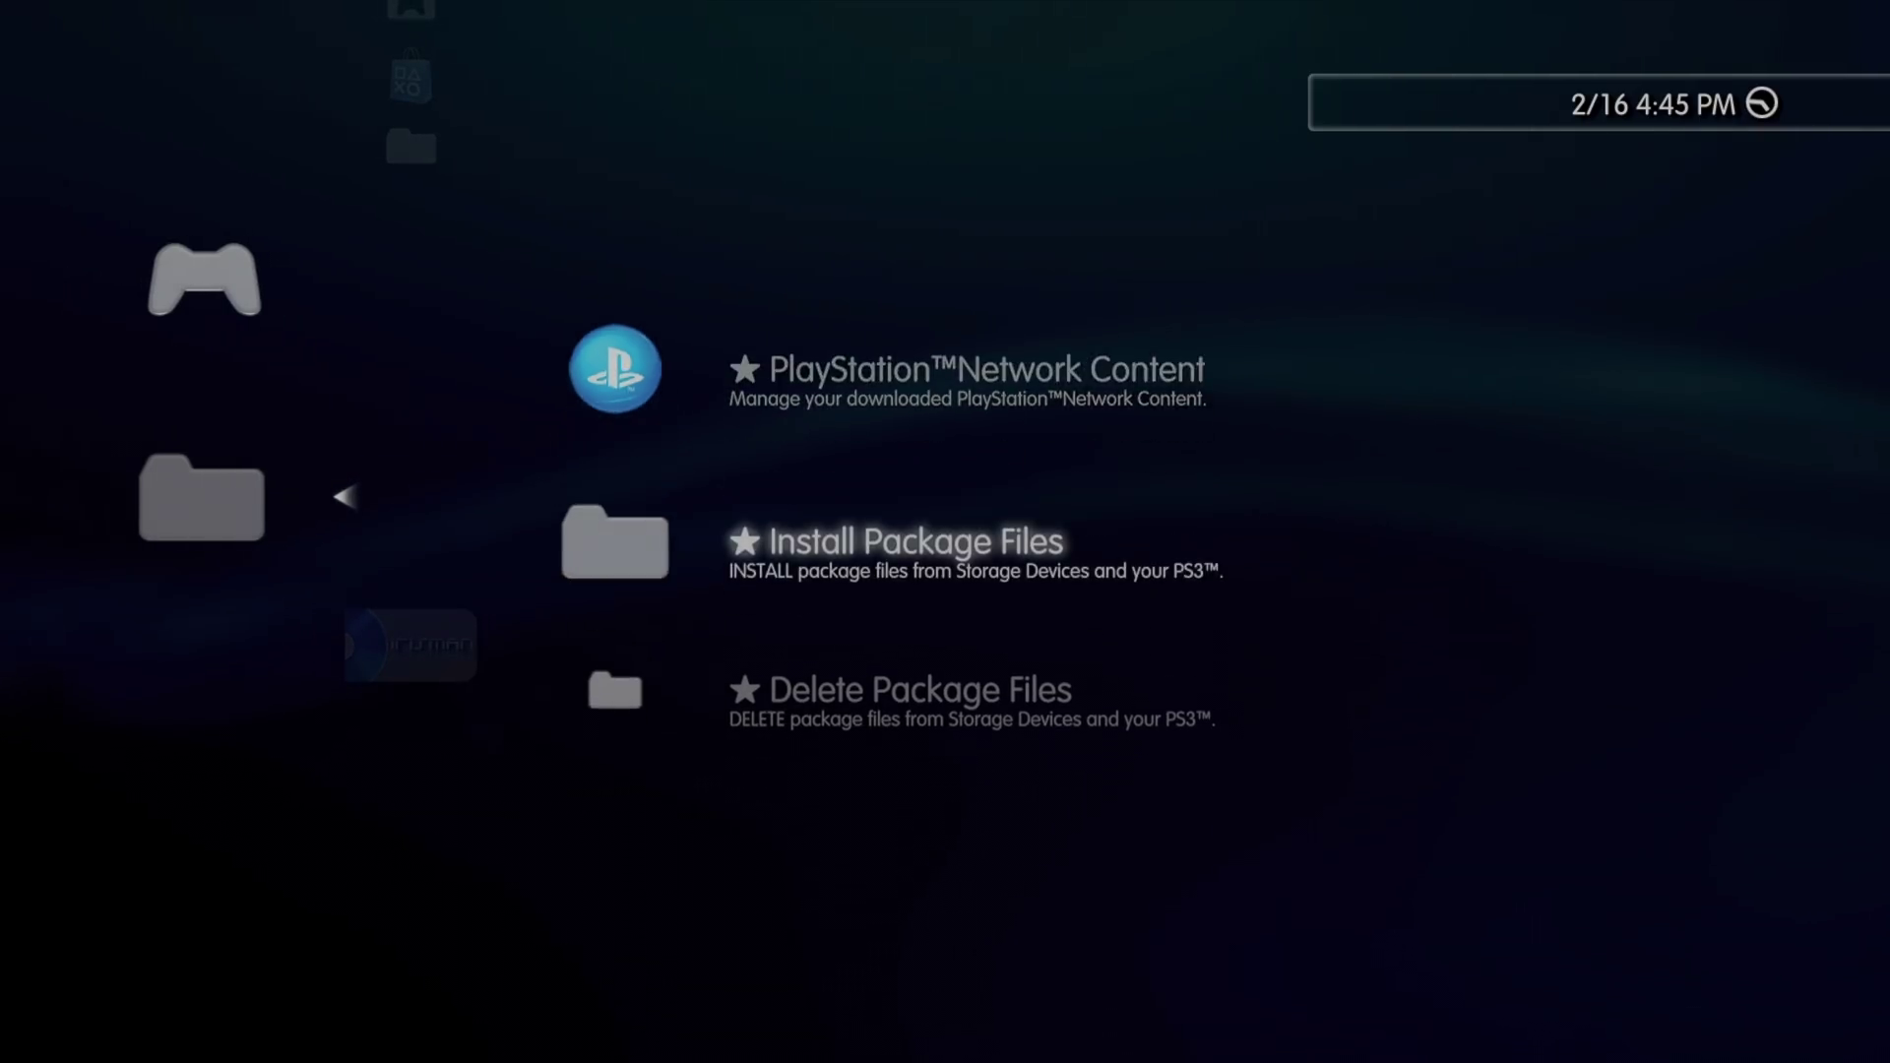
key("Return")
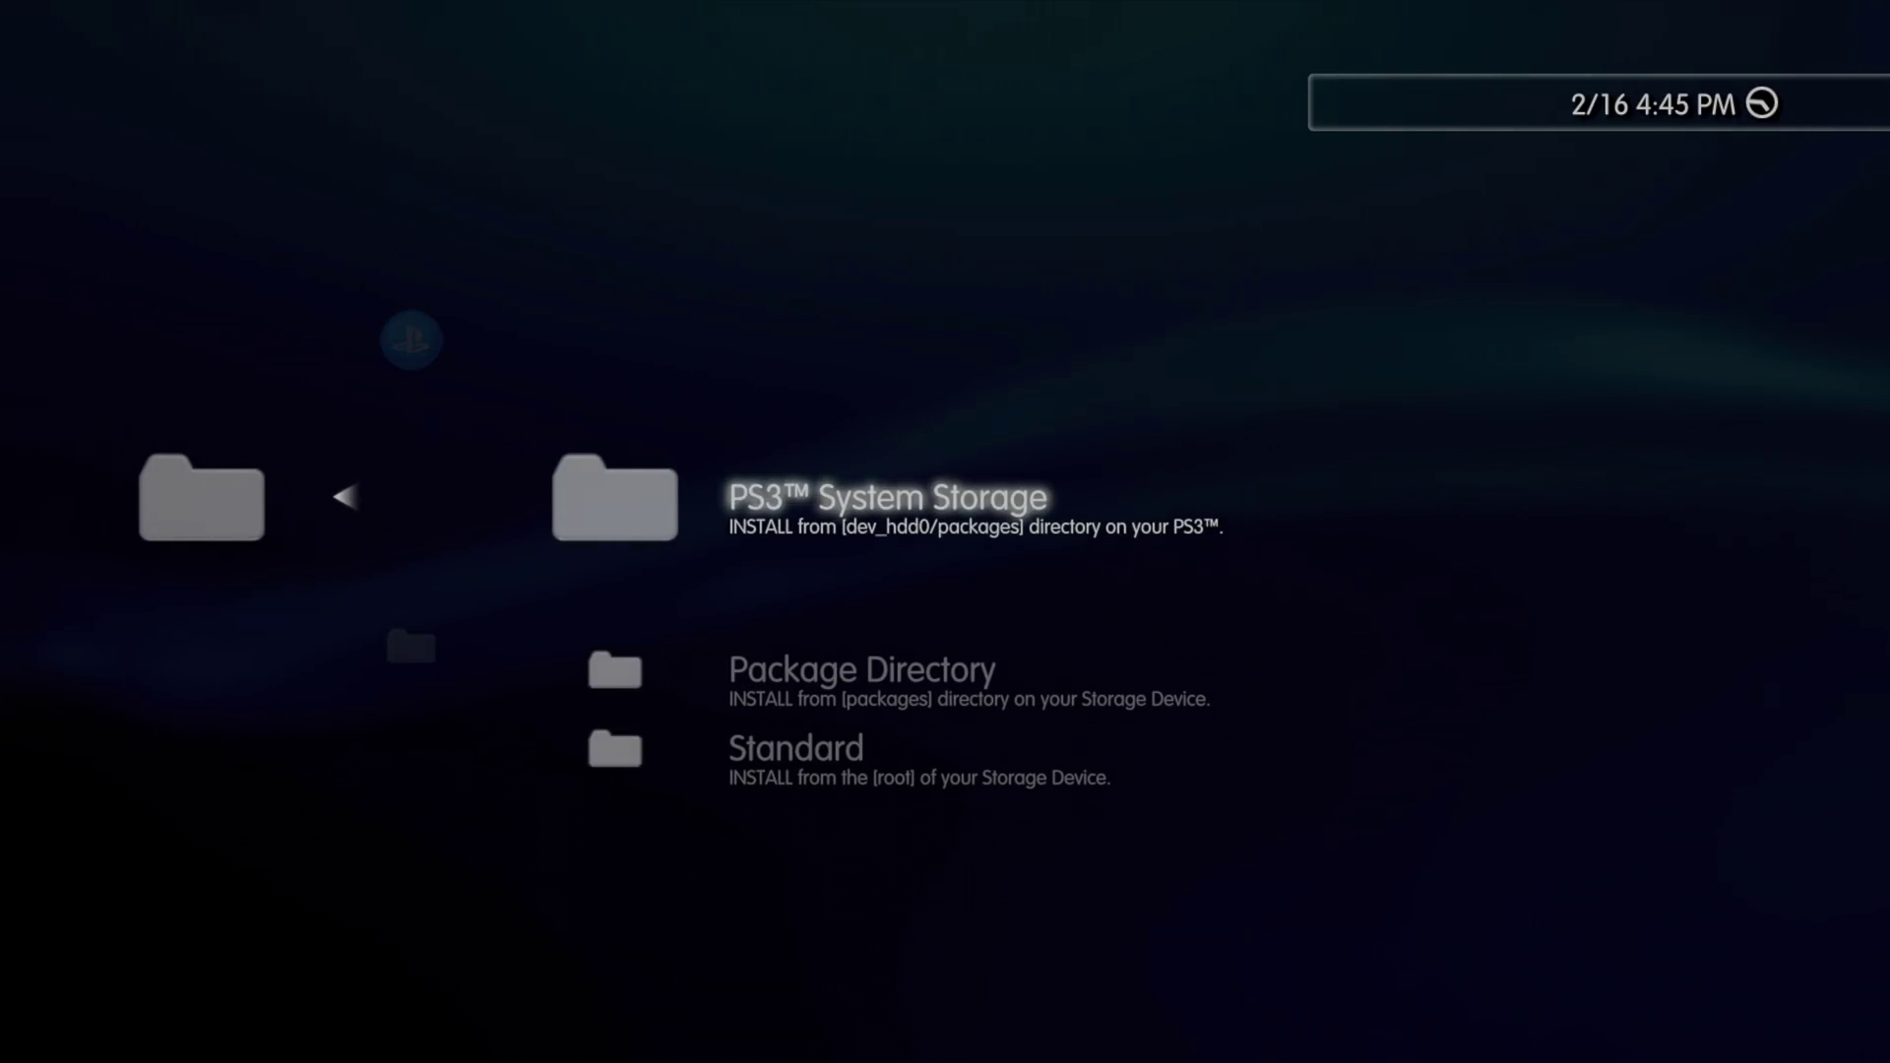
key("Down")
key("Down")
key("Return")
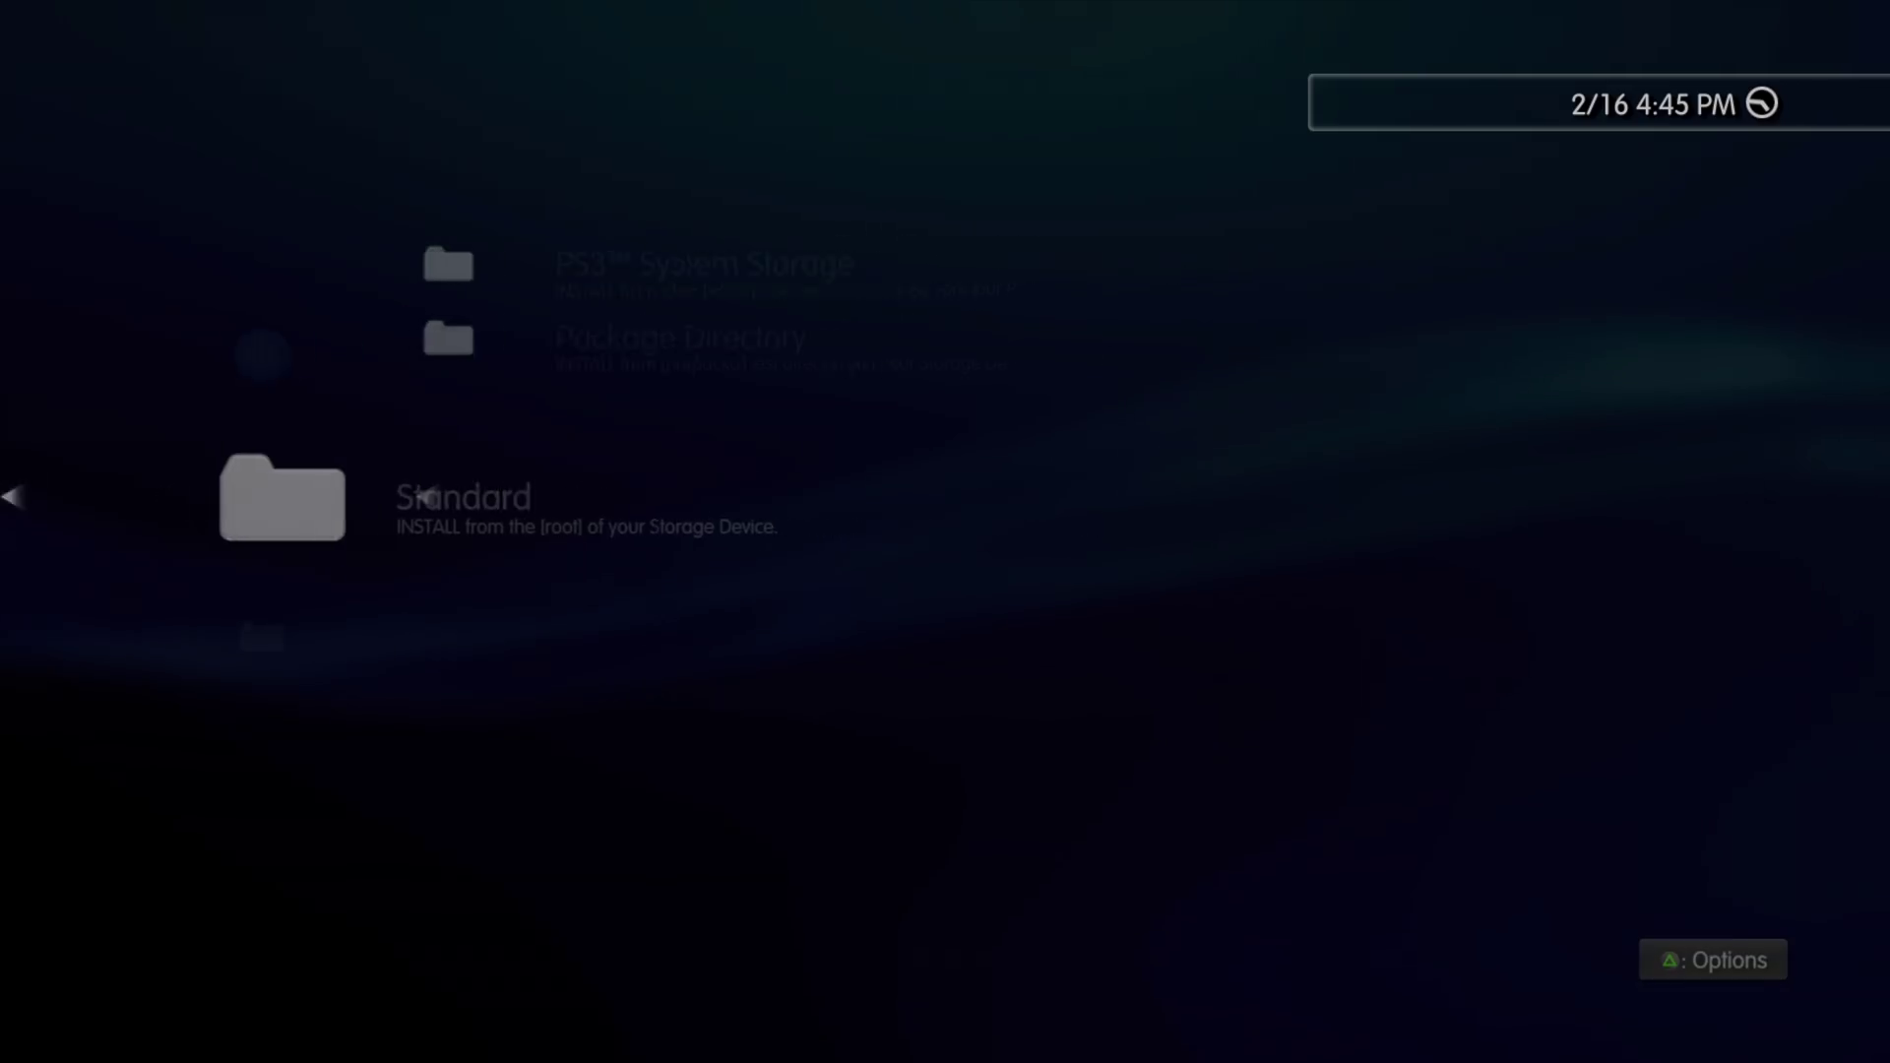
key("Down")
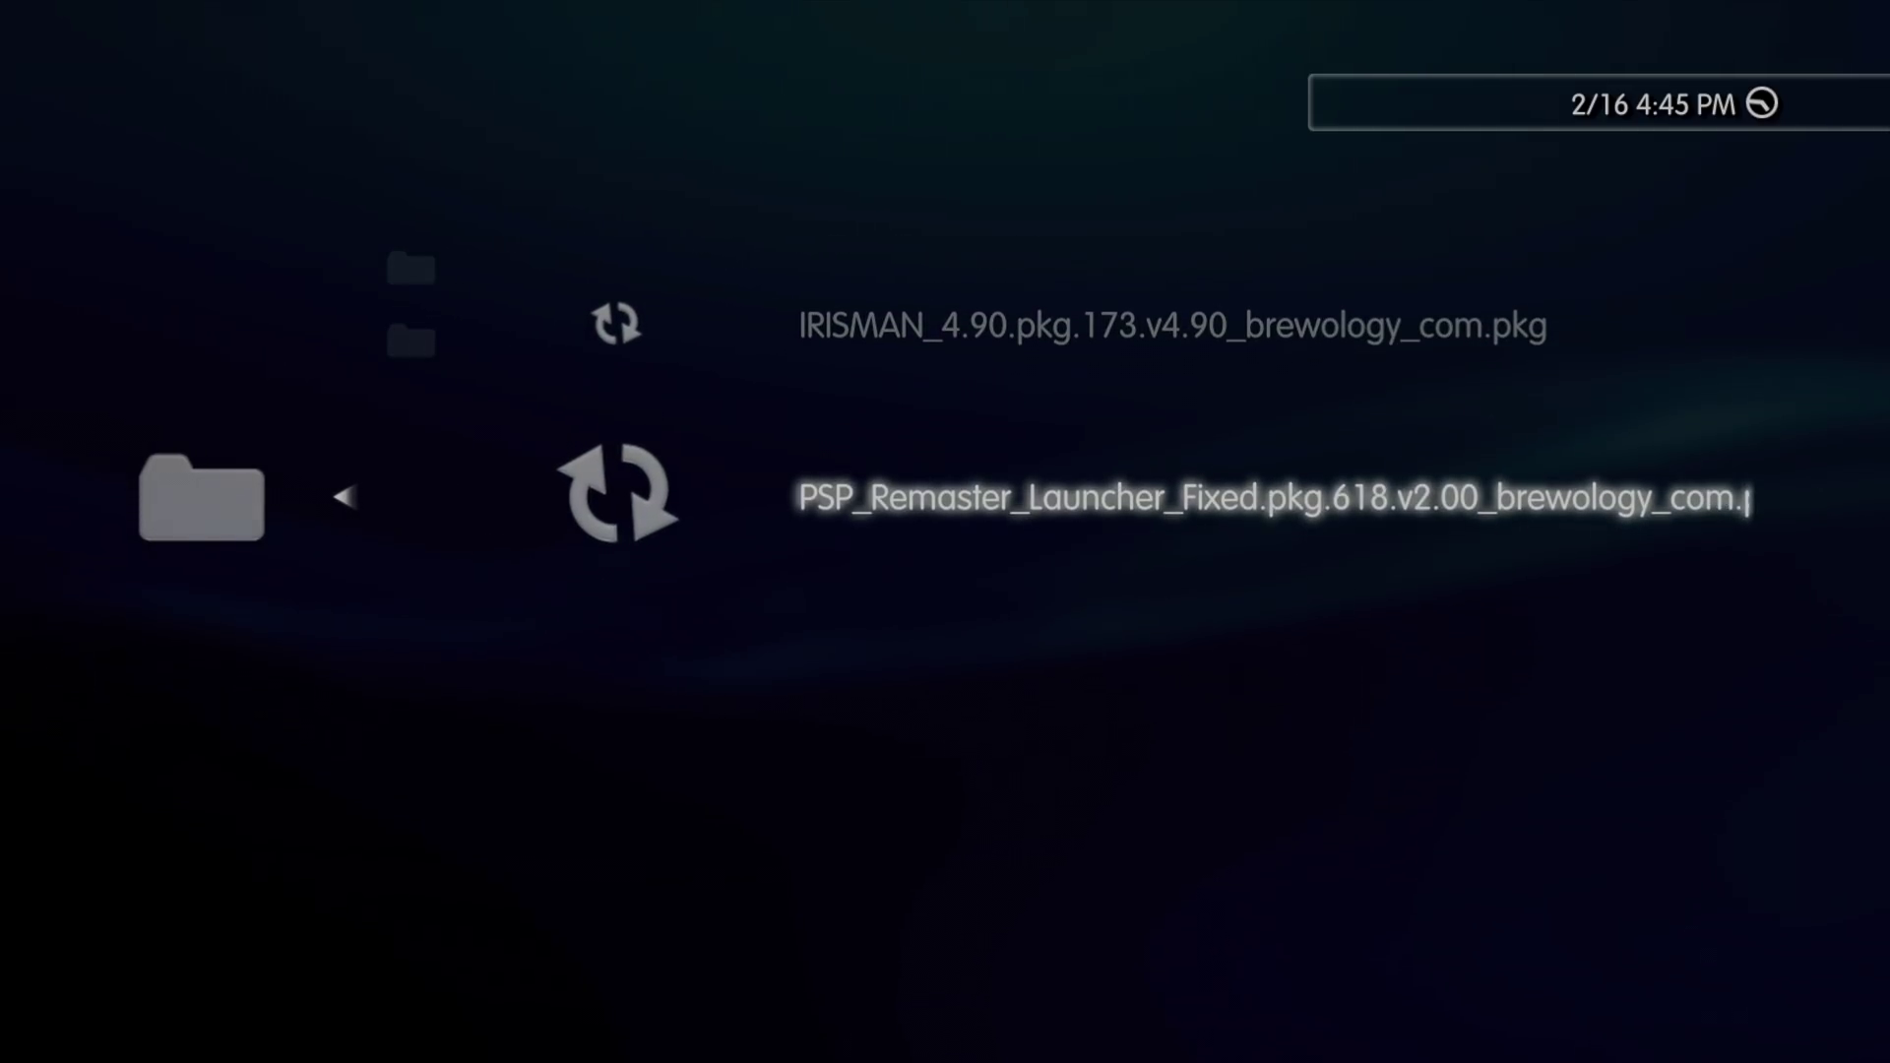
key("Return")
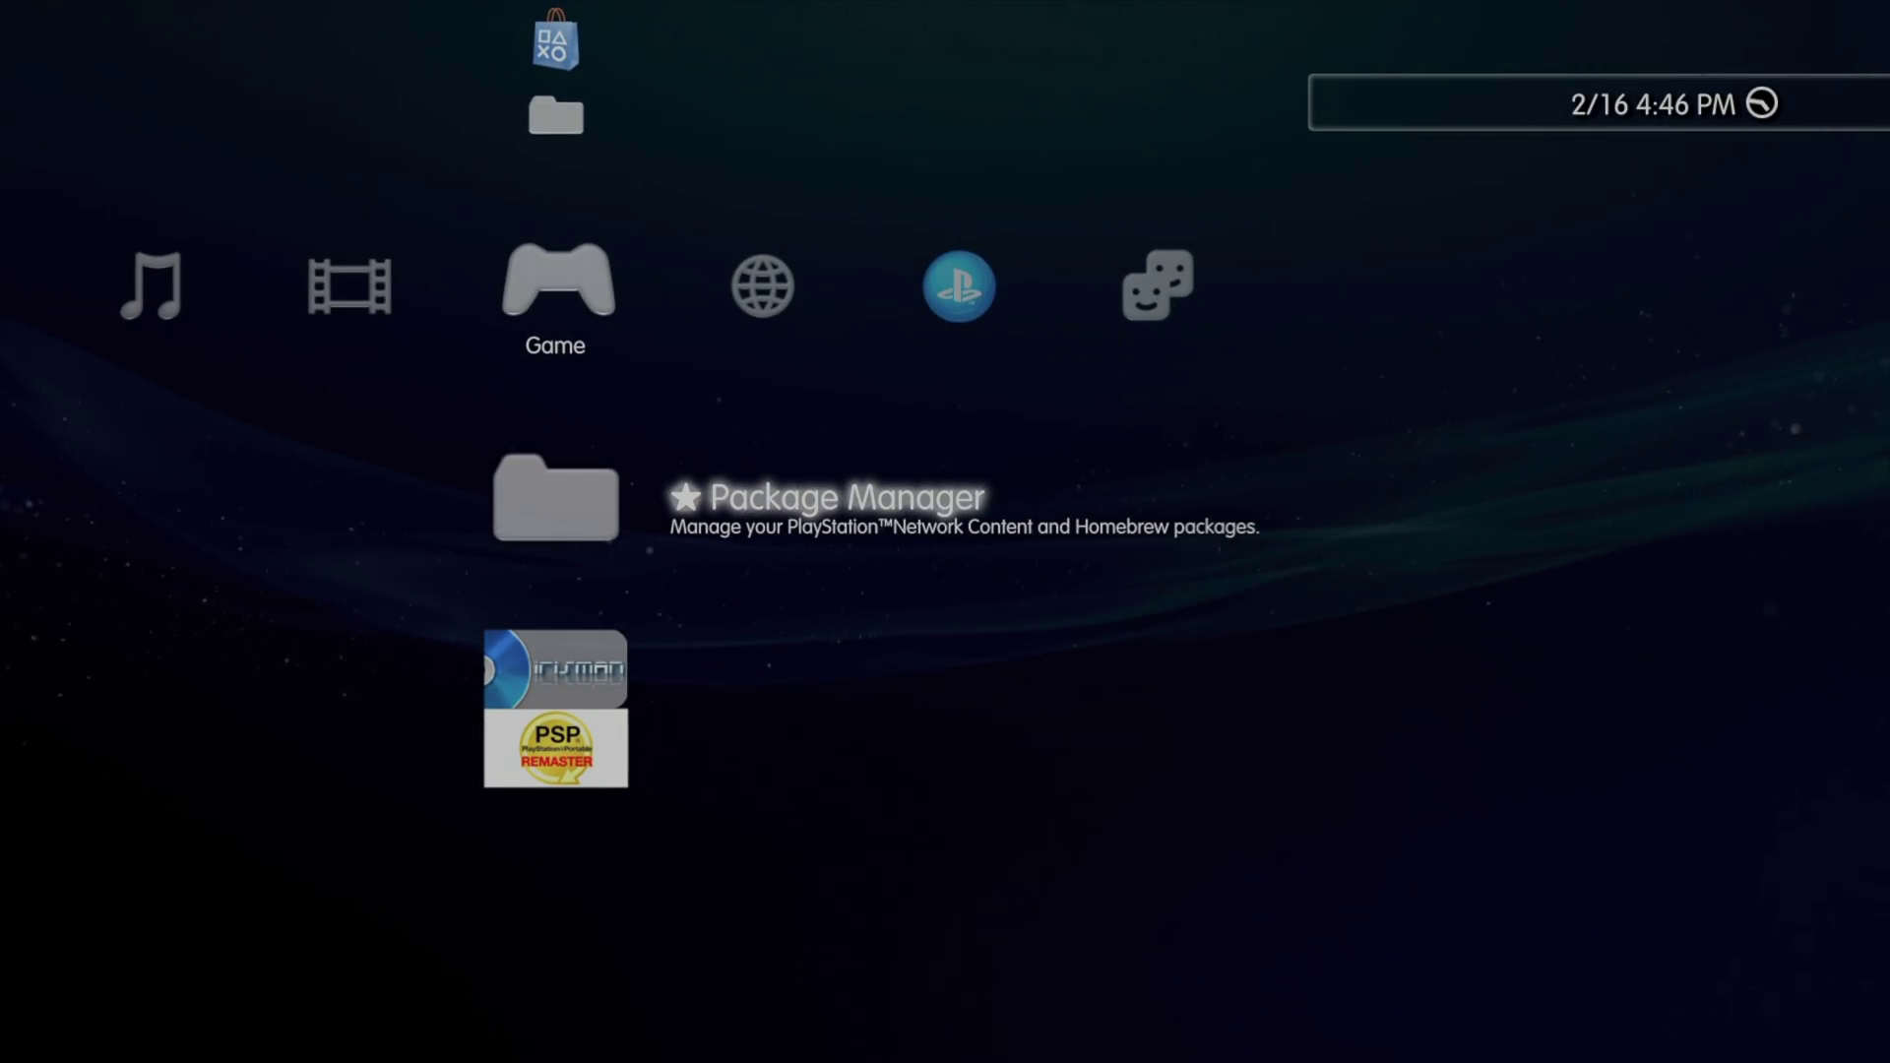
Step: Launch IRISMAN v4.90 and save its screen adjustment with Video Scale X: 0 and Y: 0
key("Down")
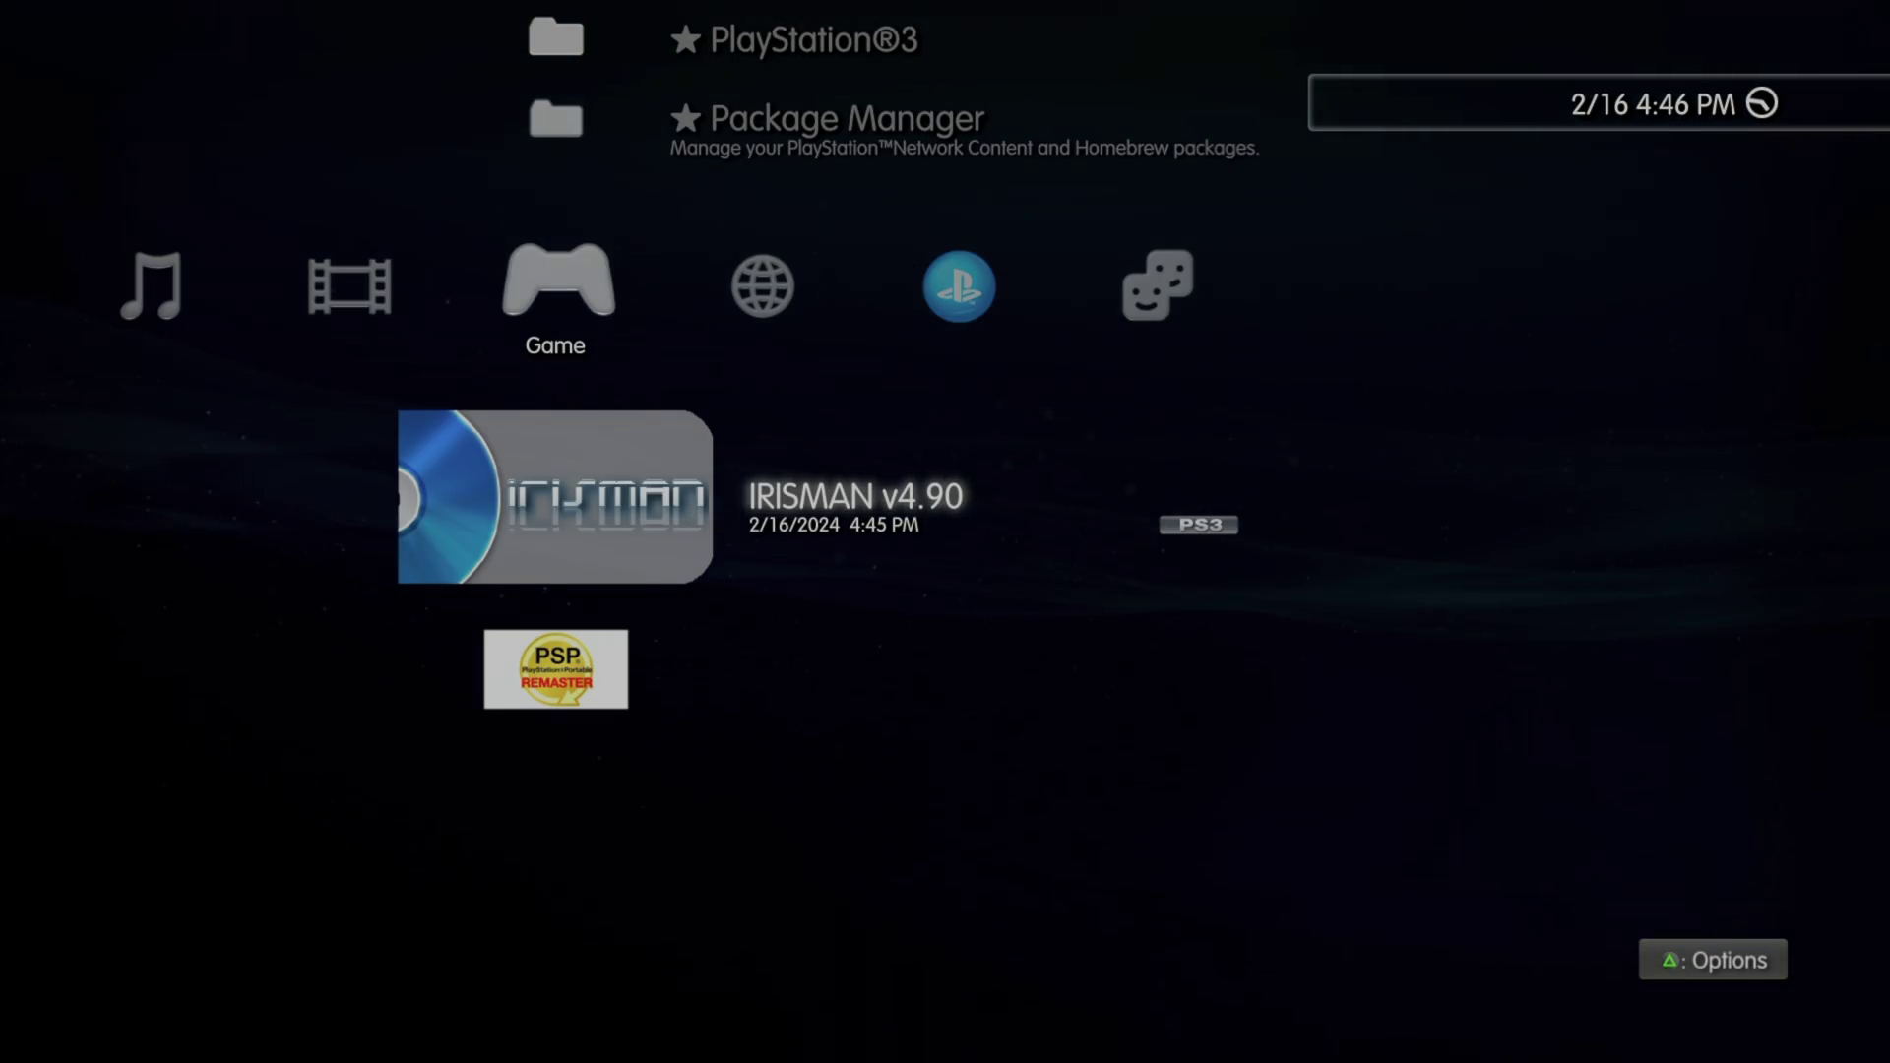
key("Return")
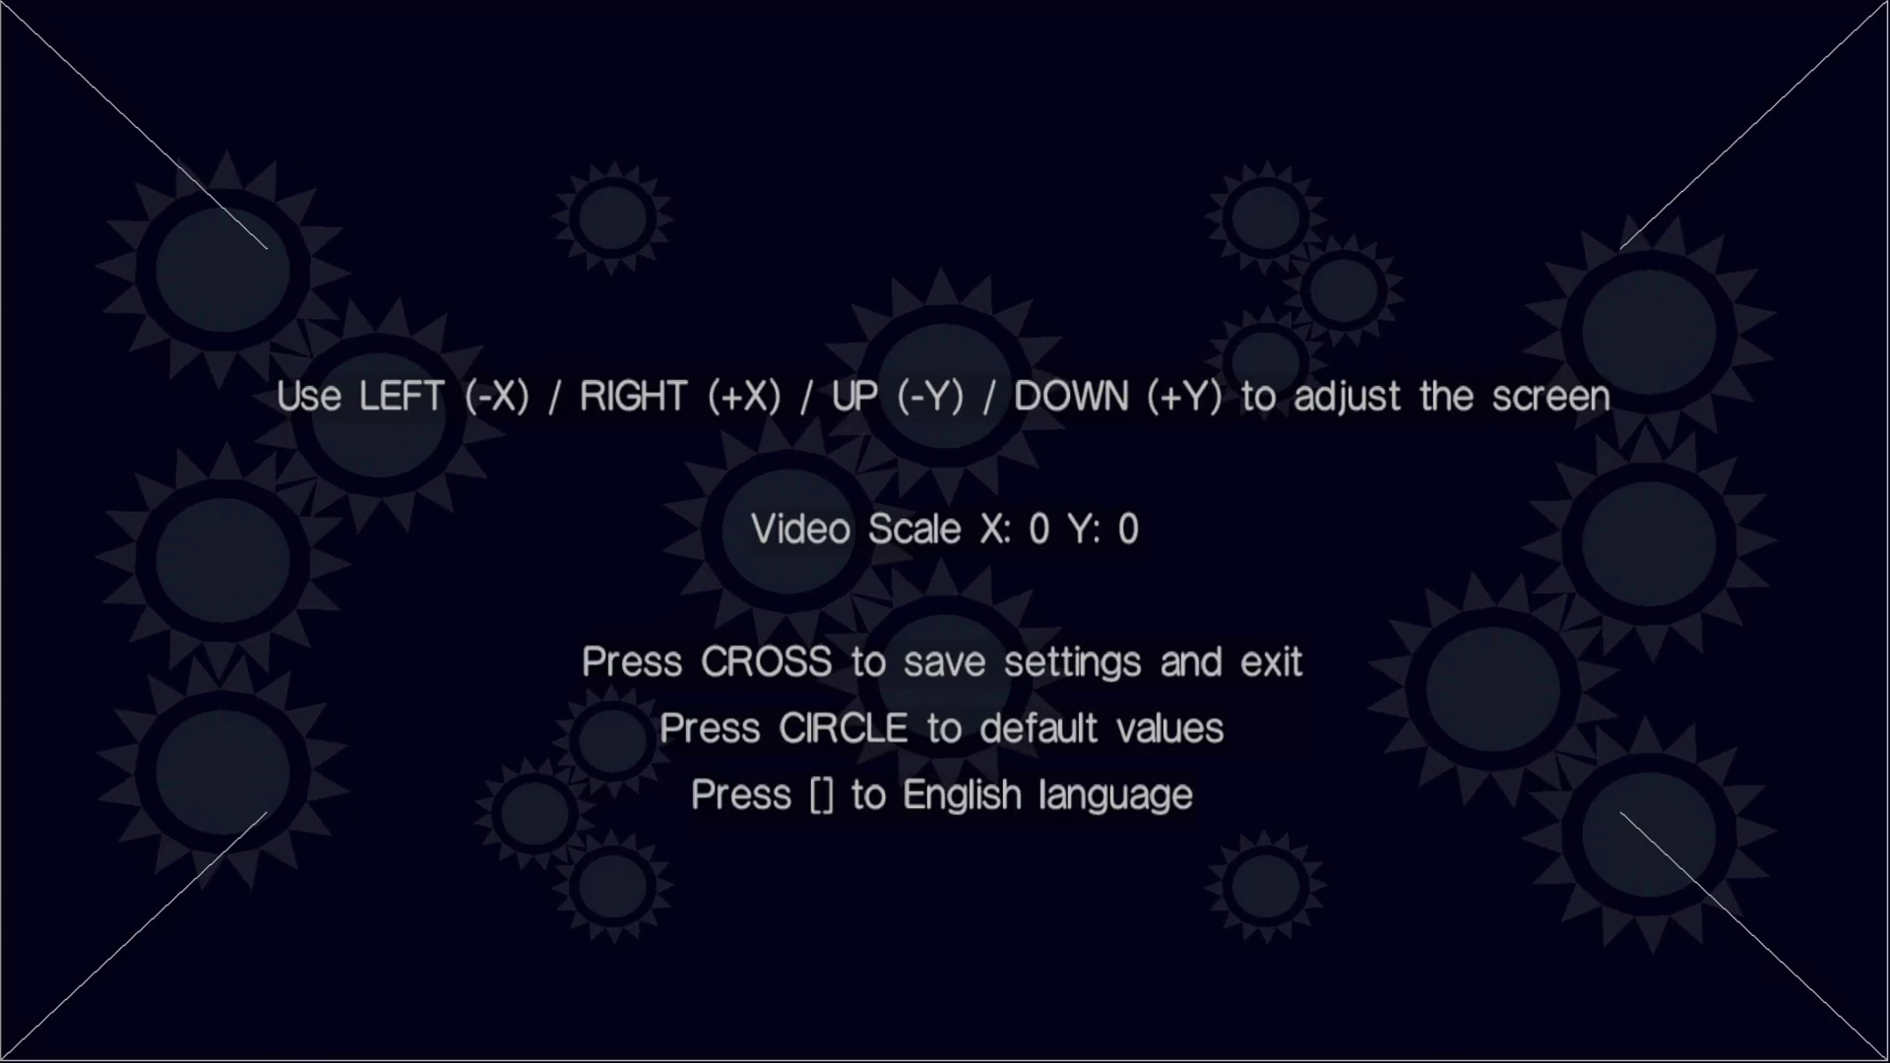
key("Return")
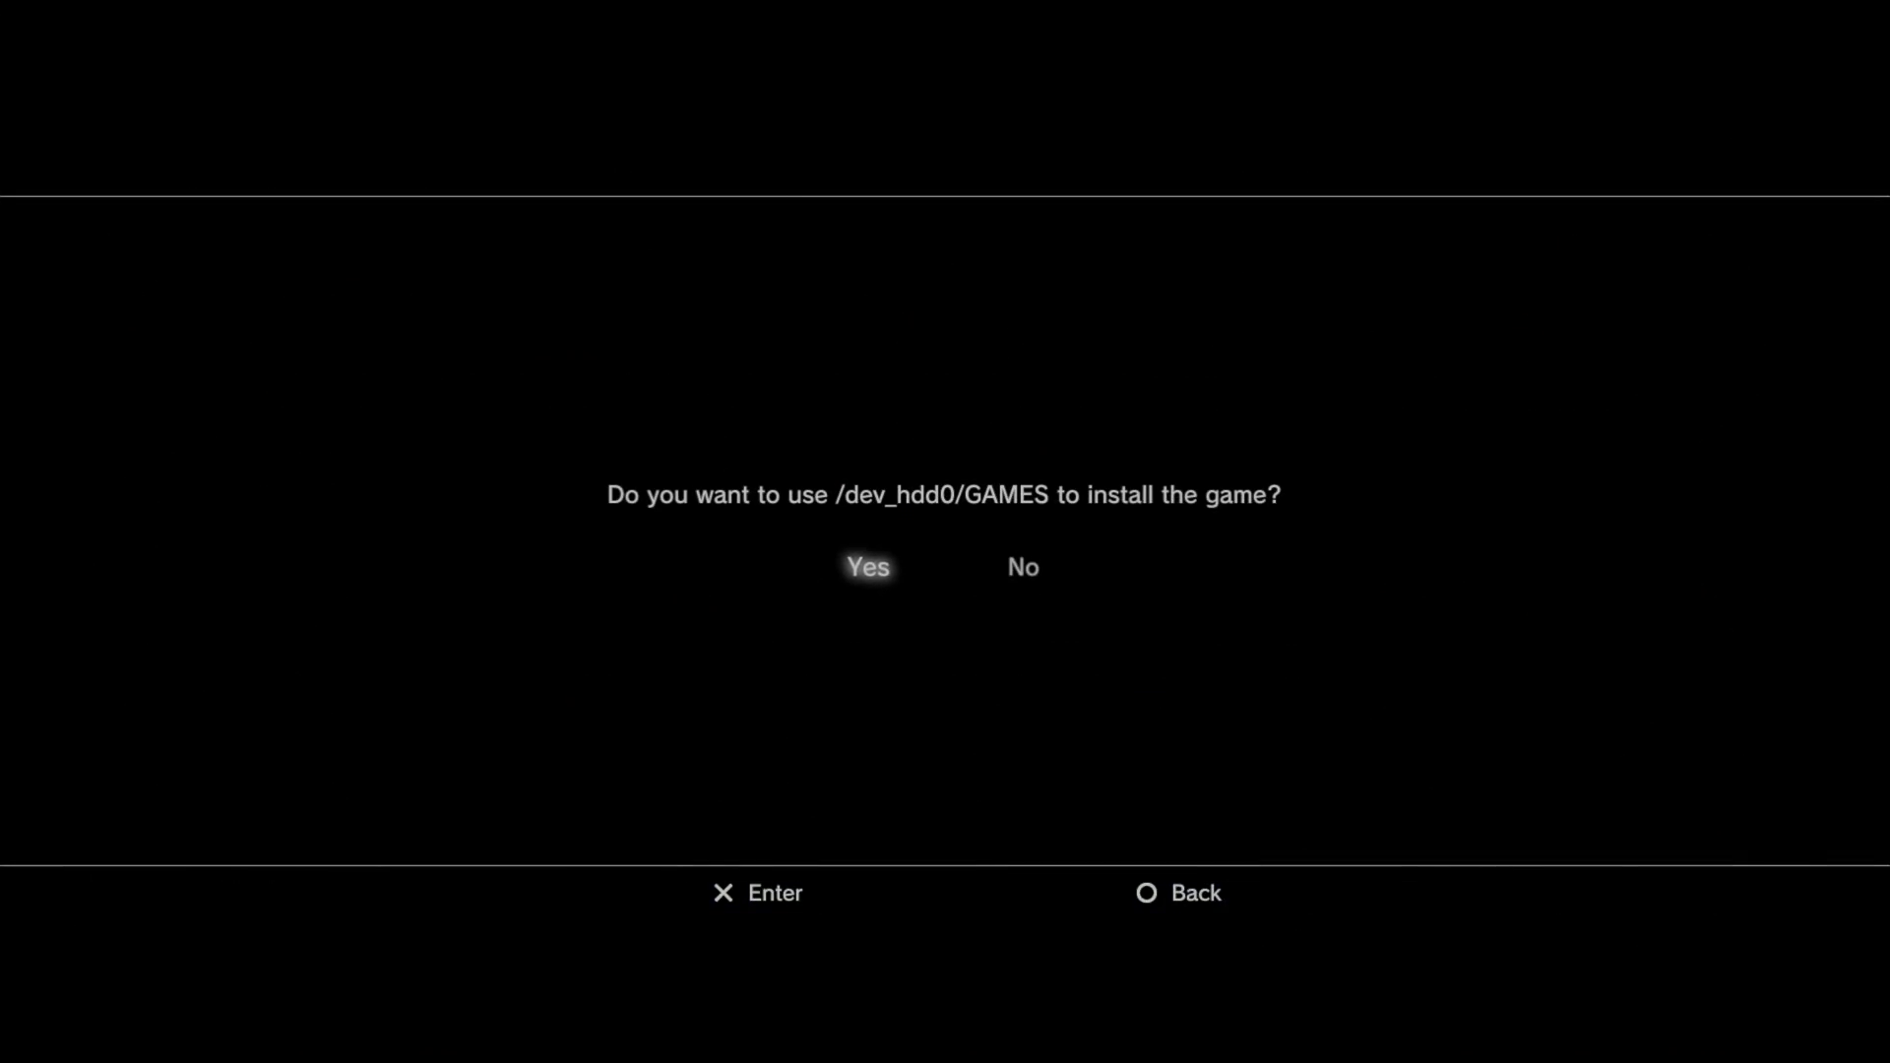
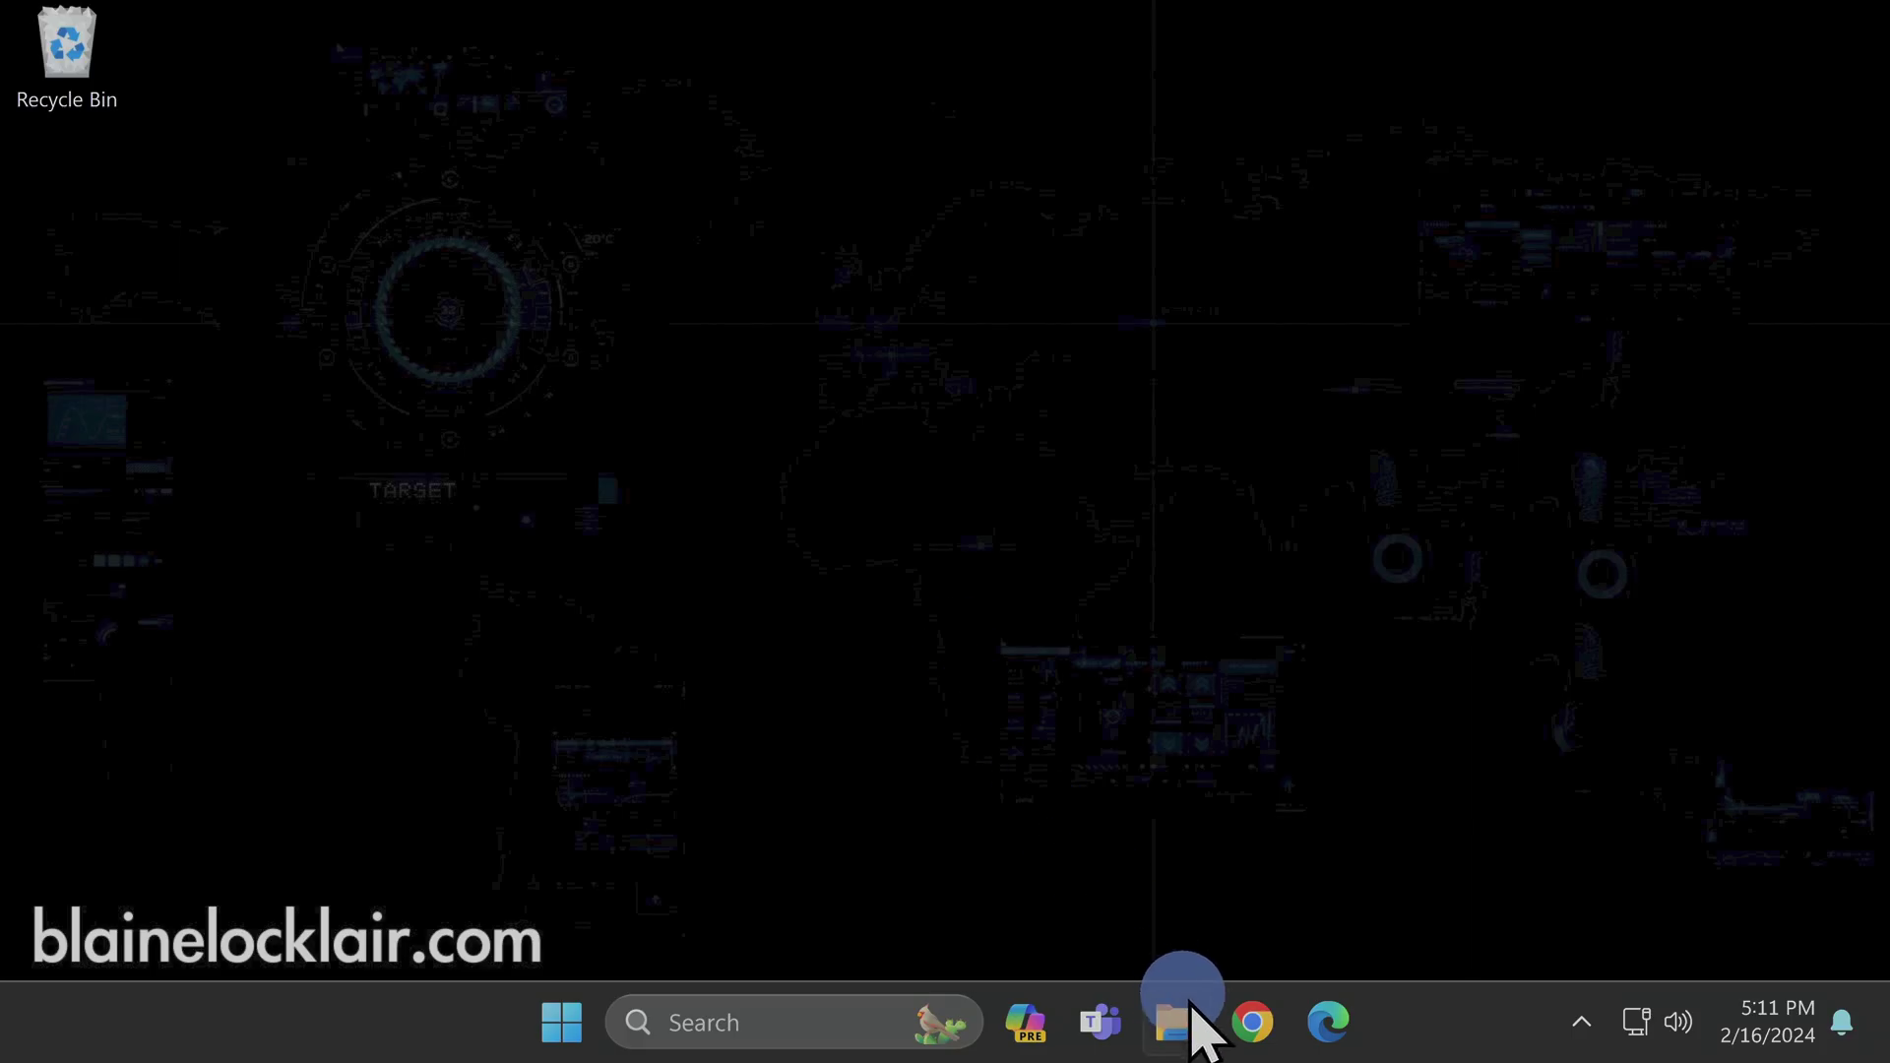
Step: Back on the PC, open the DEMO folder and examine the ISO files in its PS2ISO, PS3ISO and PSPISO subfolders
right_click(1189, 1039)
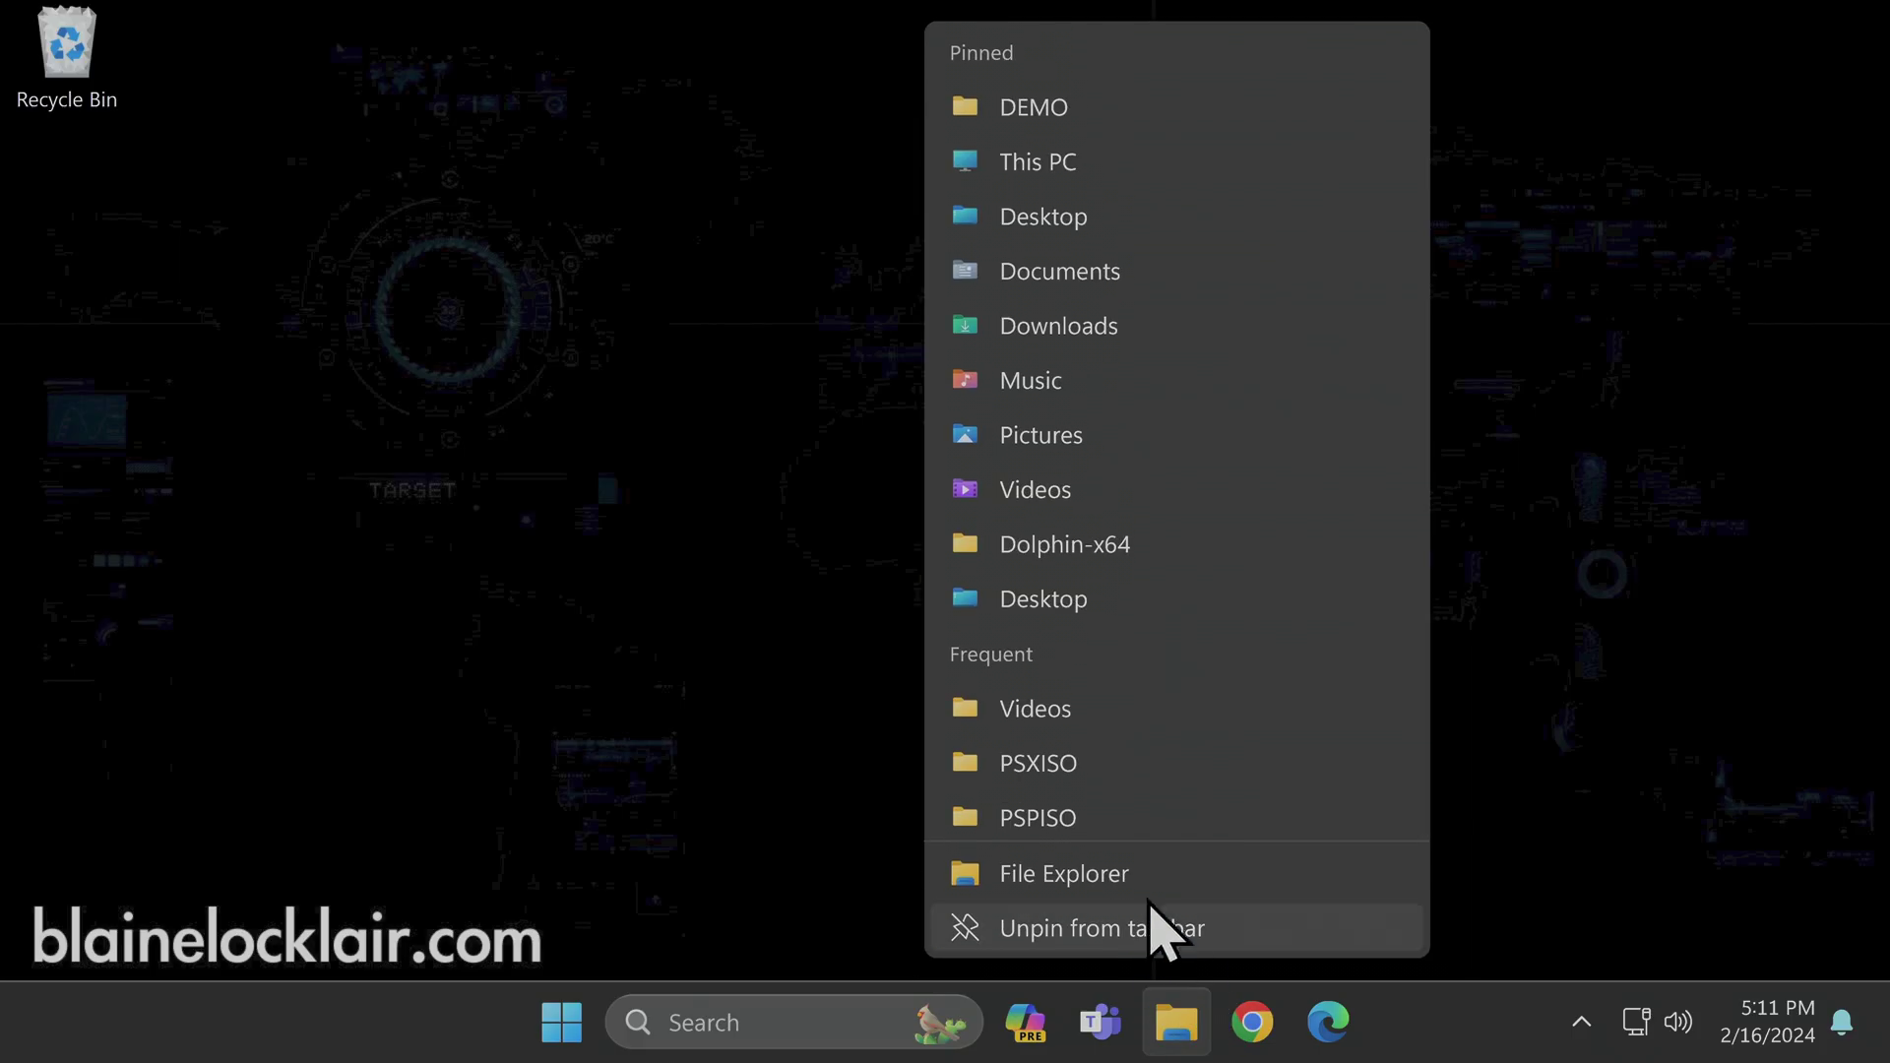
left_click(1034, 106)
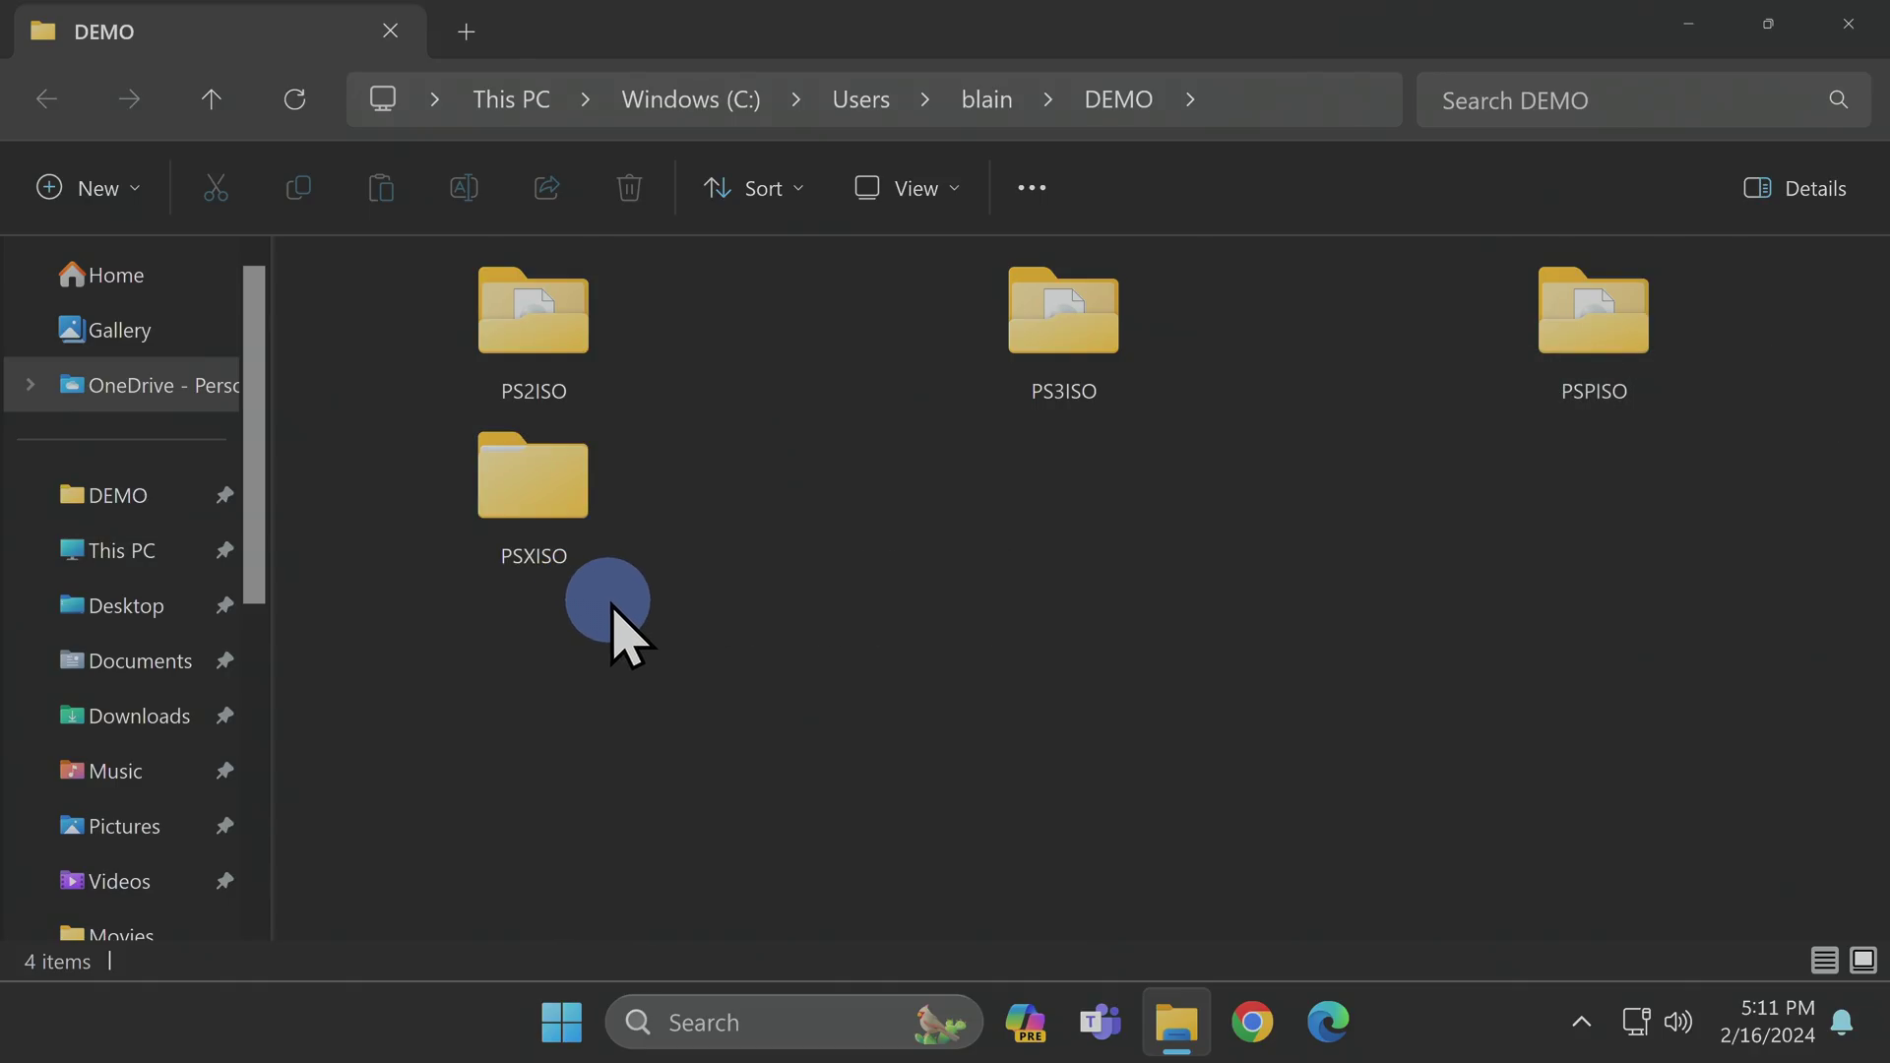
double_click(588, 362)
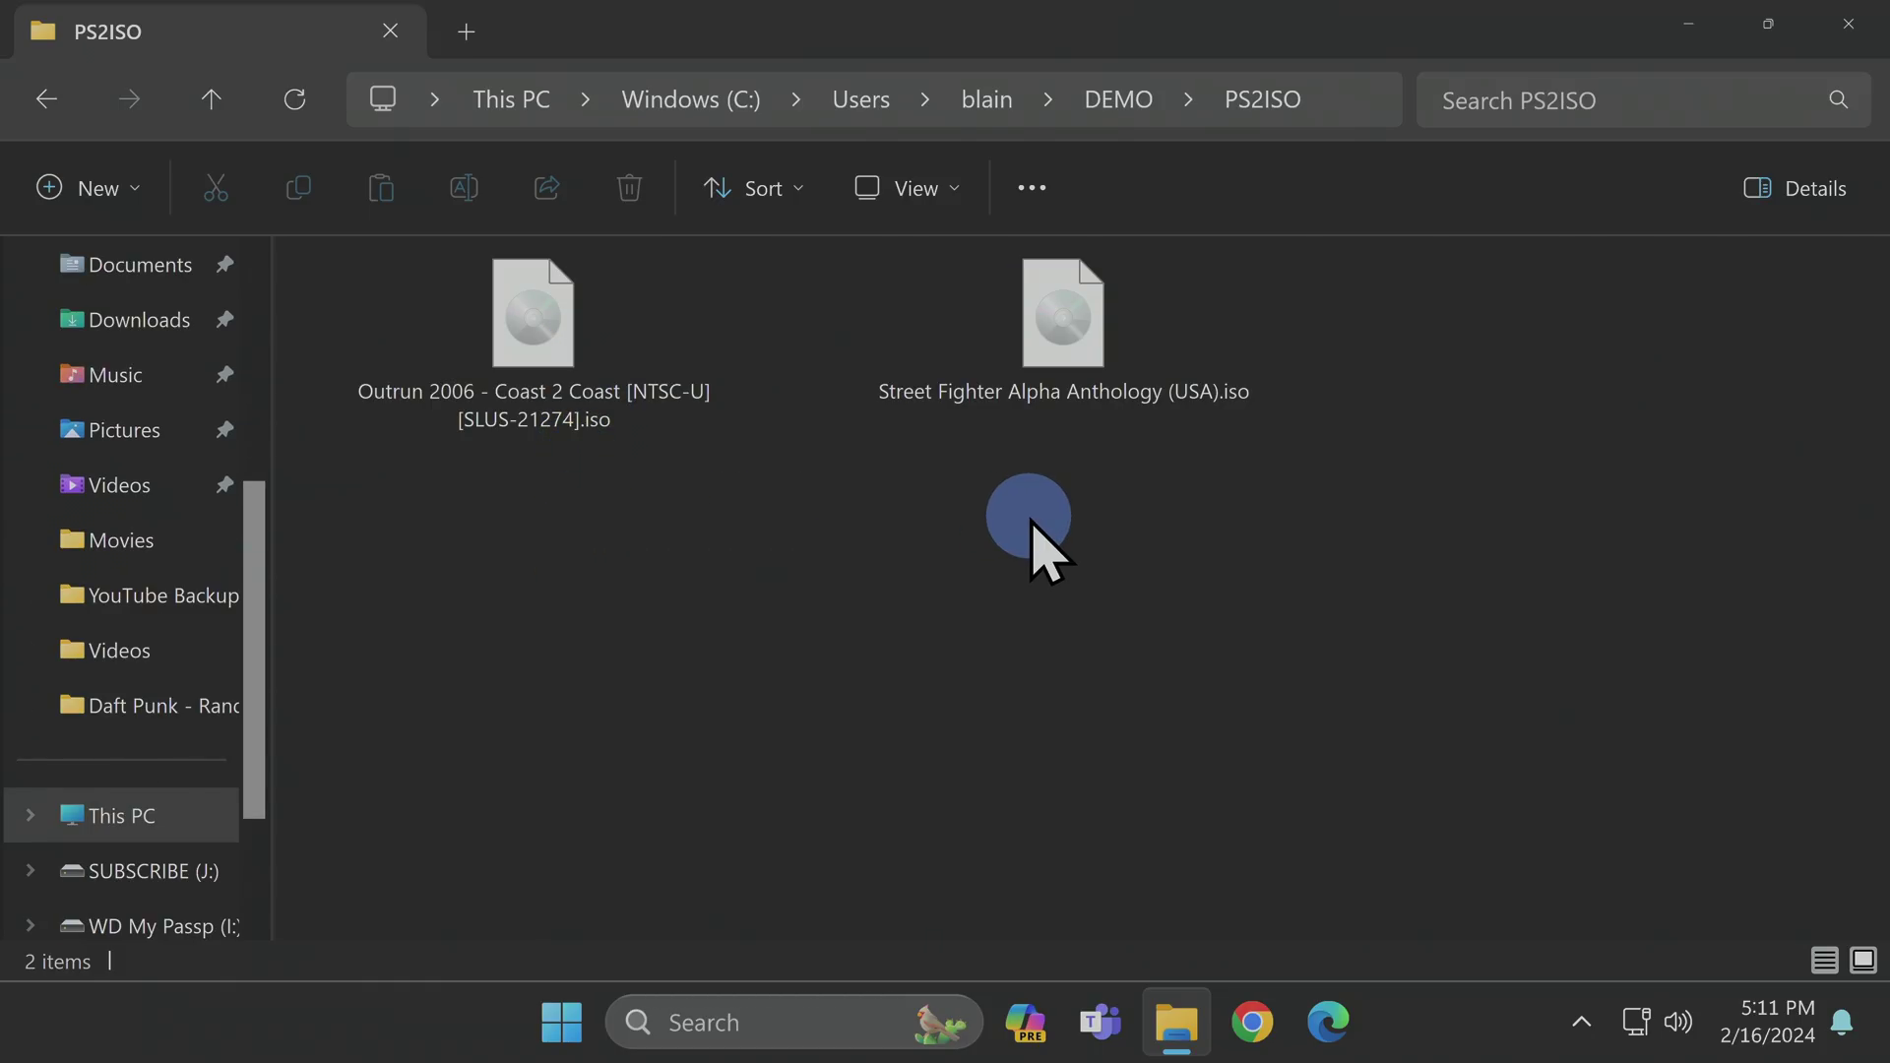
left_click(44, 99)
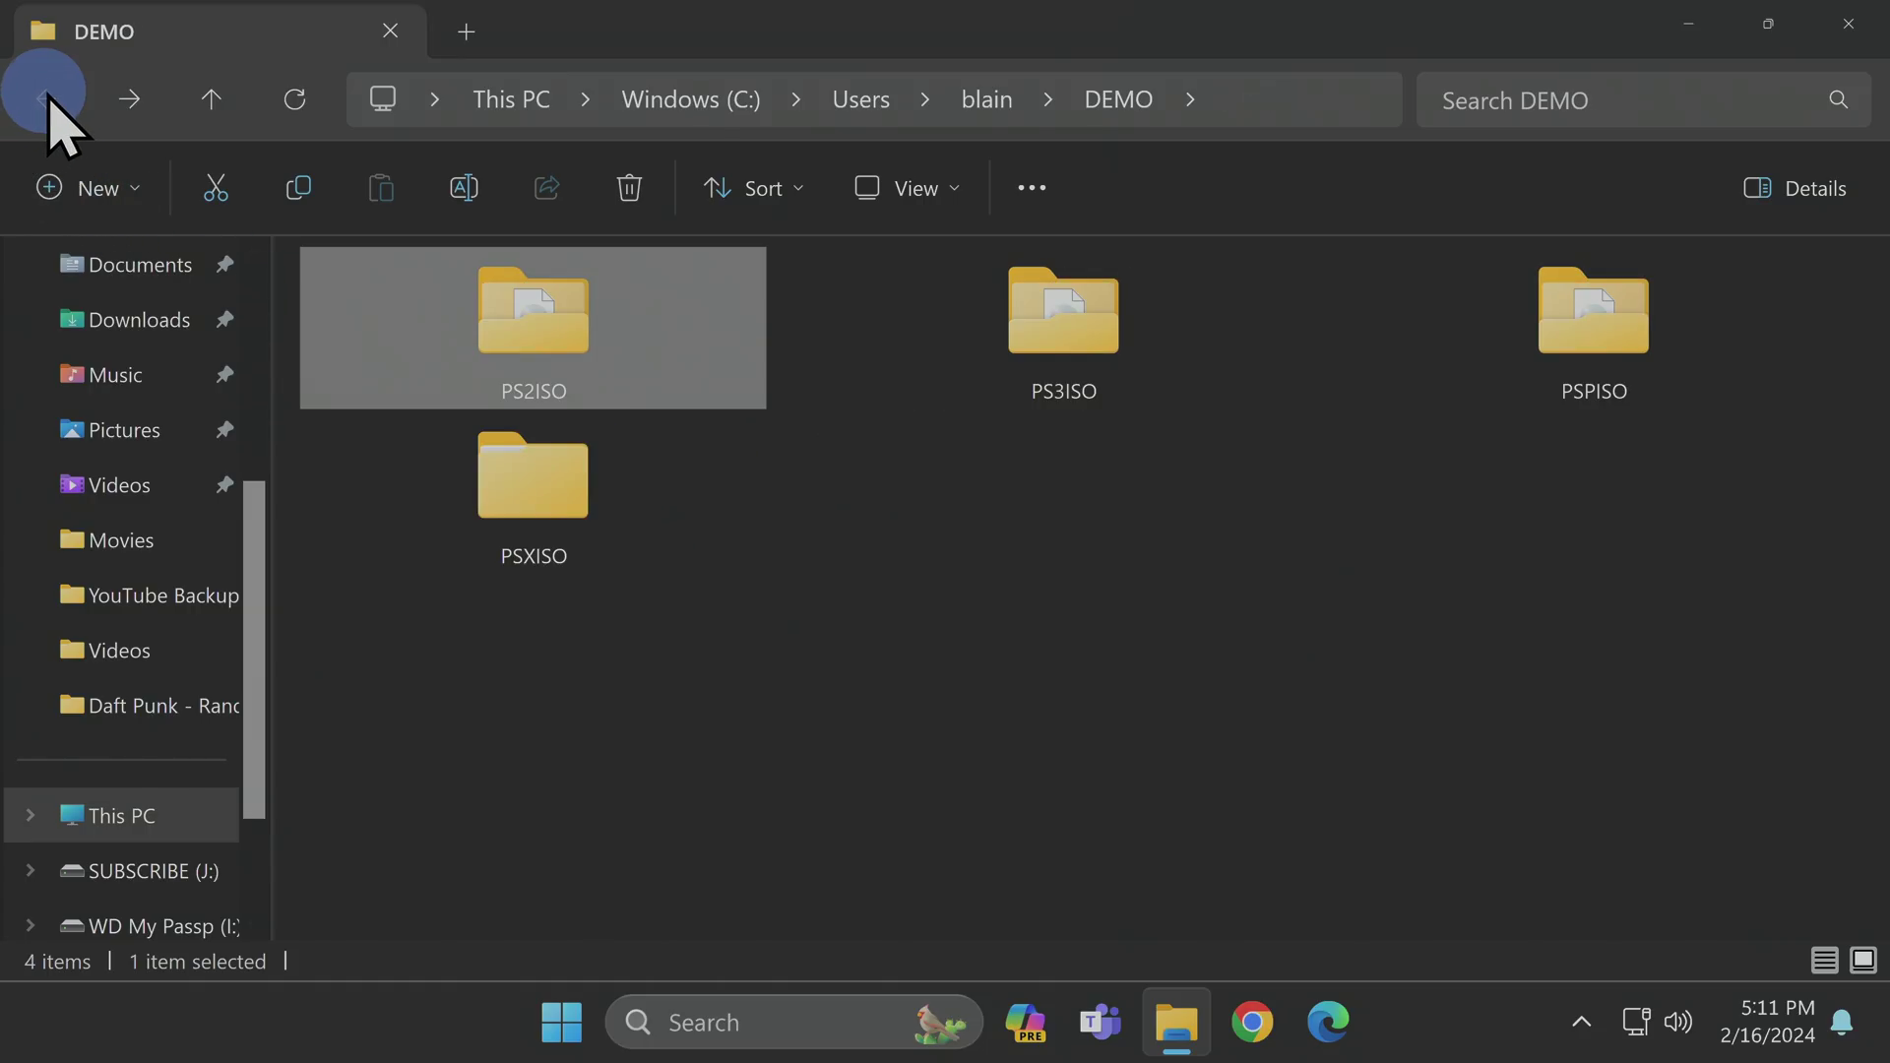
double_click(1042, 301)
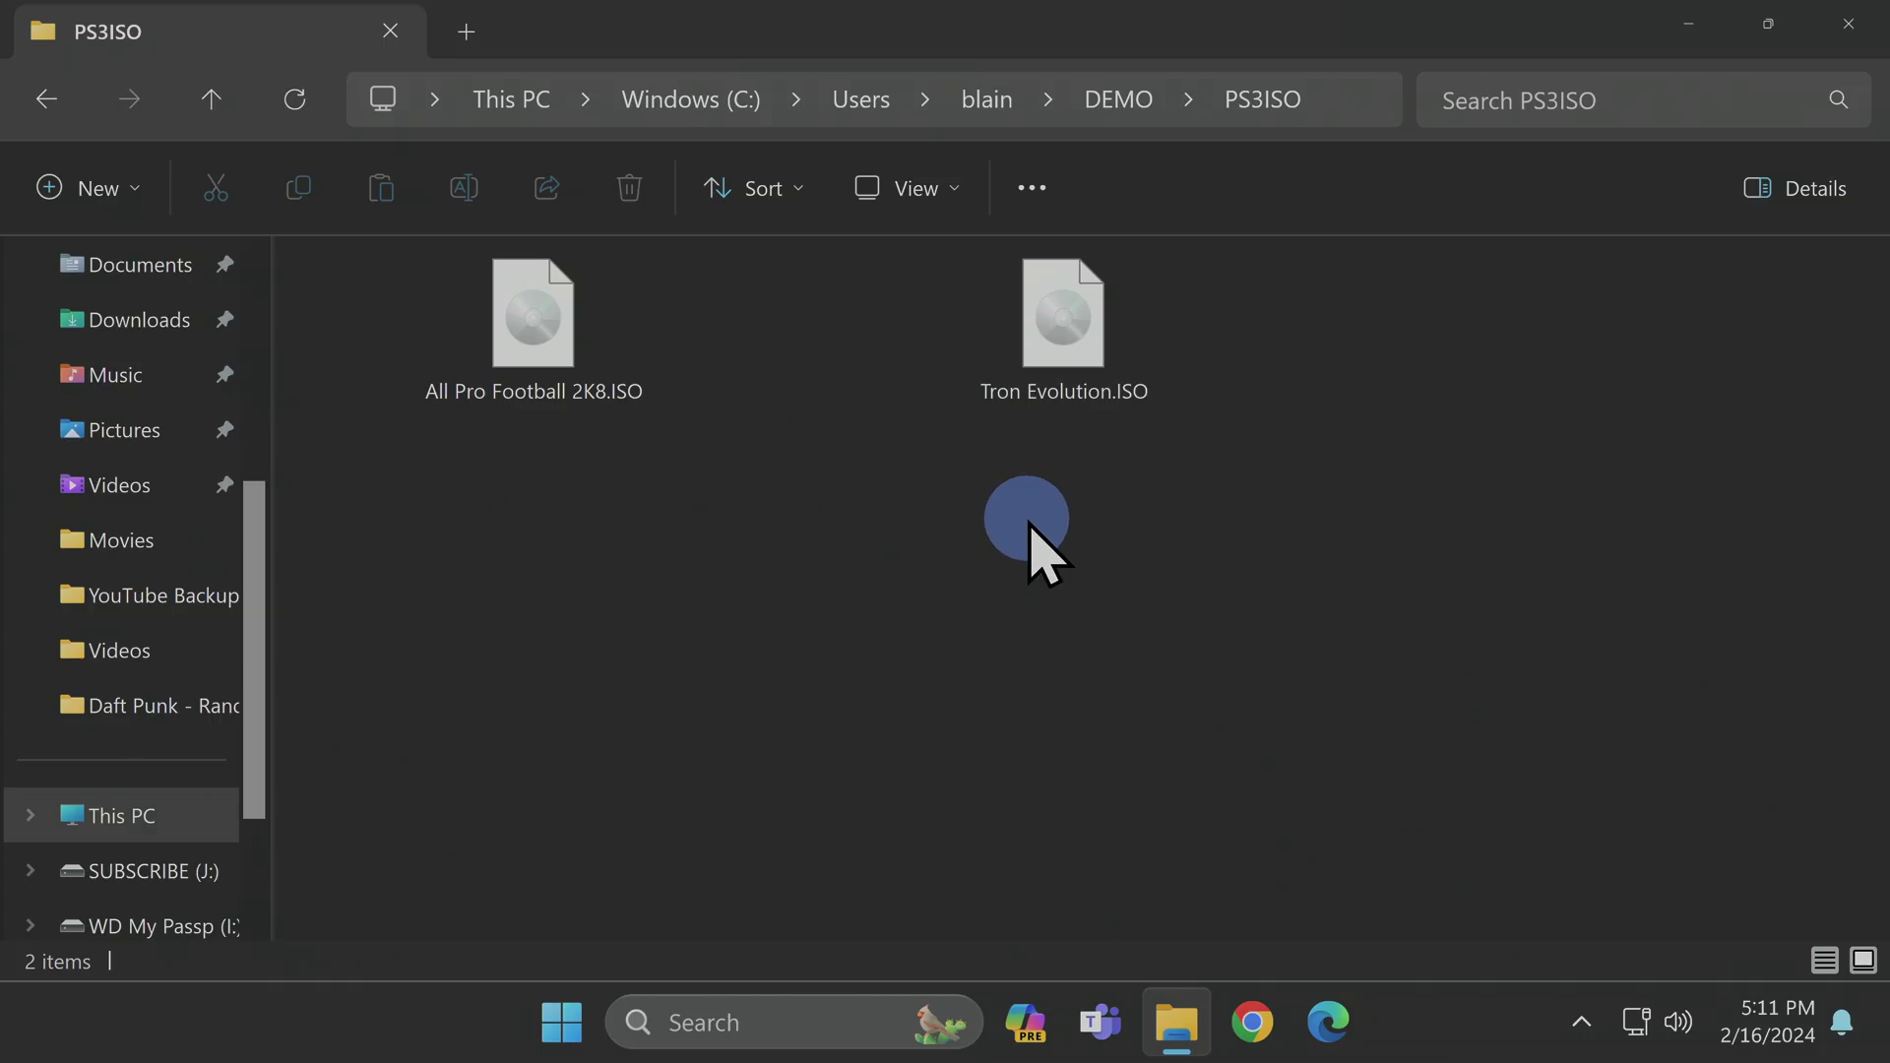
left_click(44, 98)
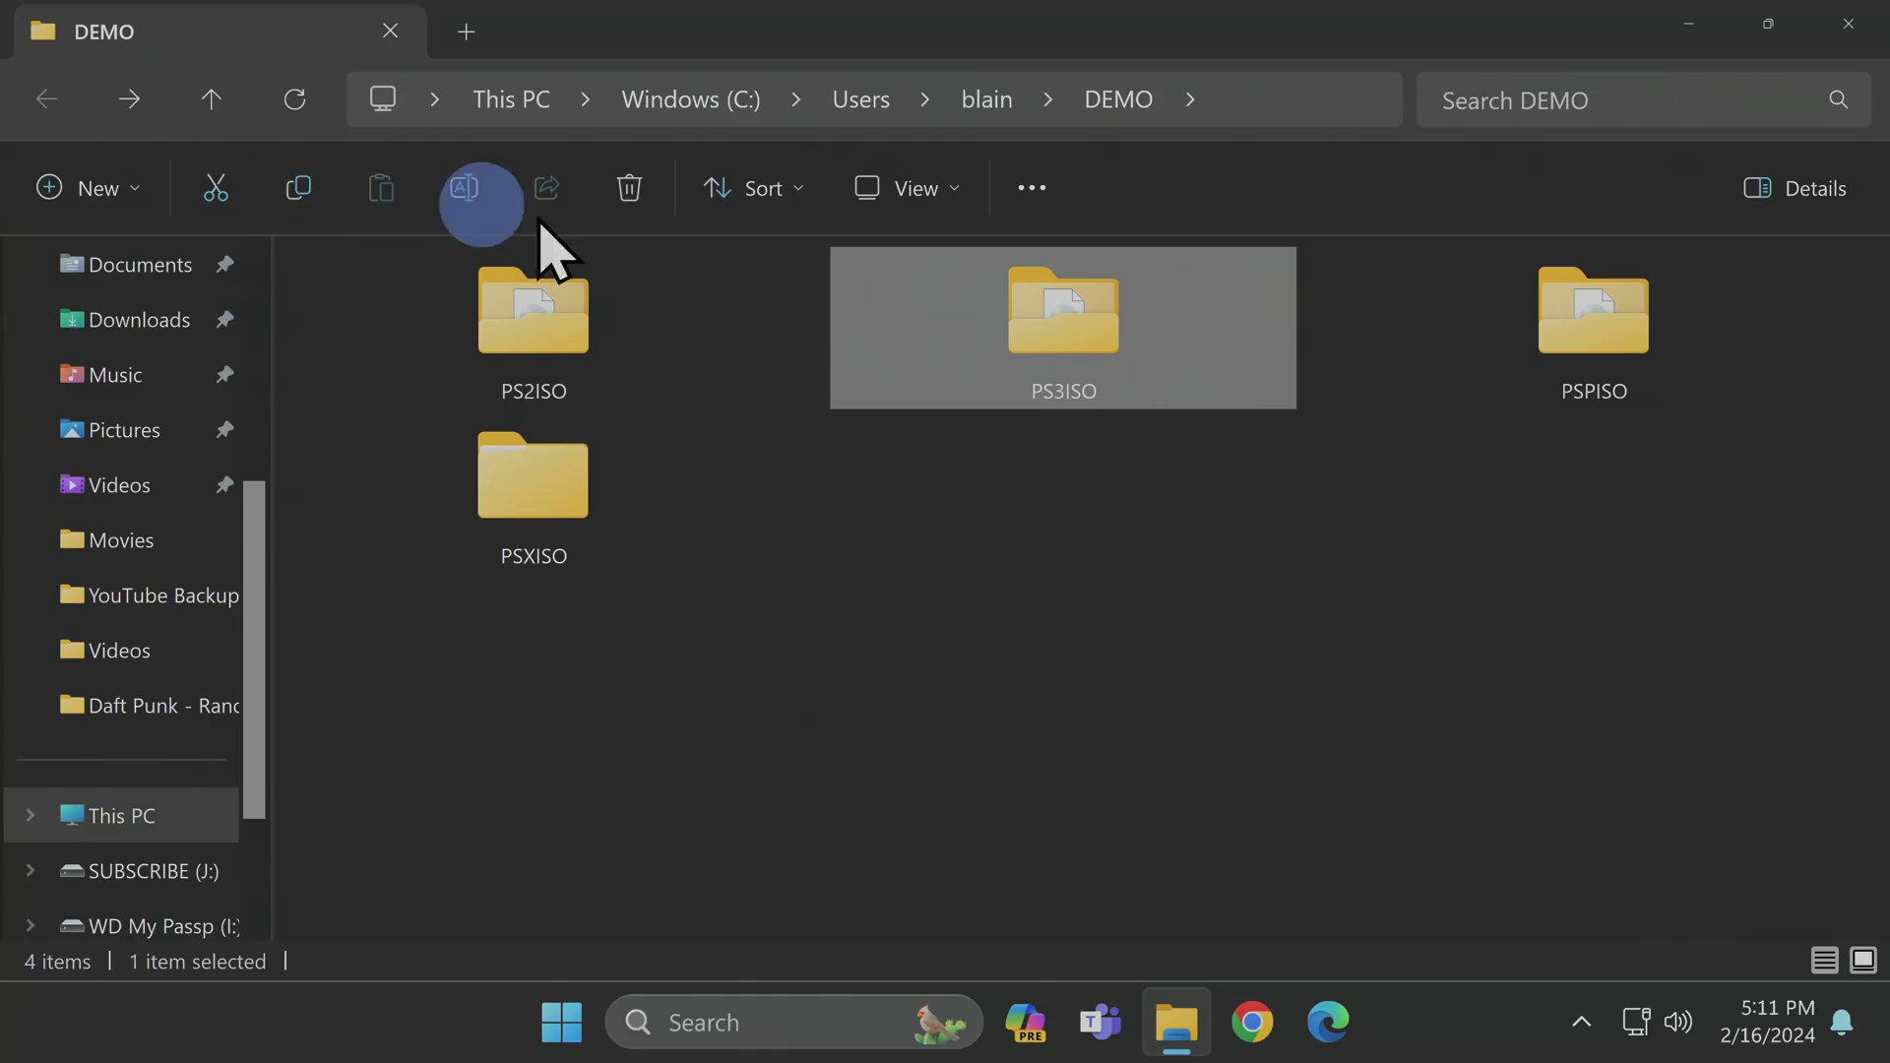
double_click(1615, 360)
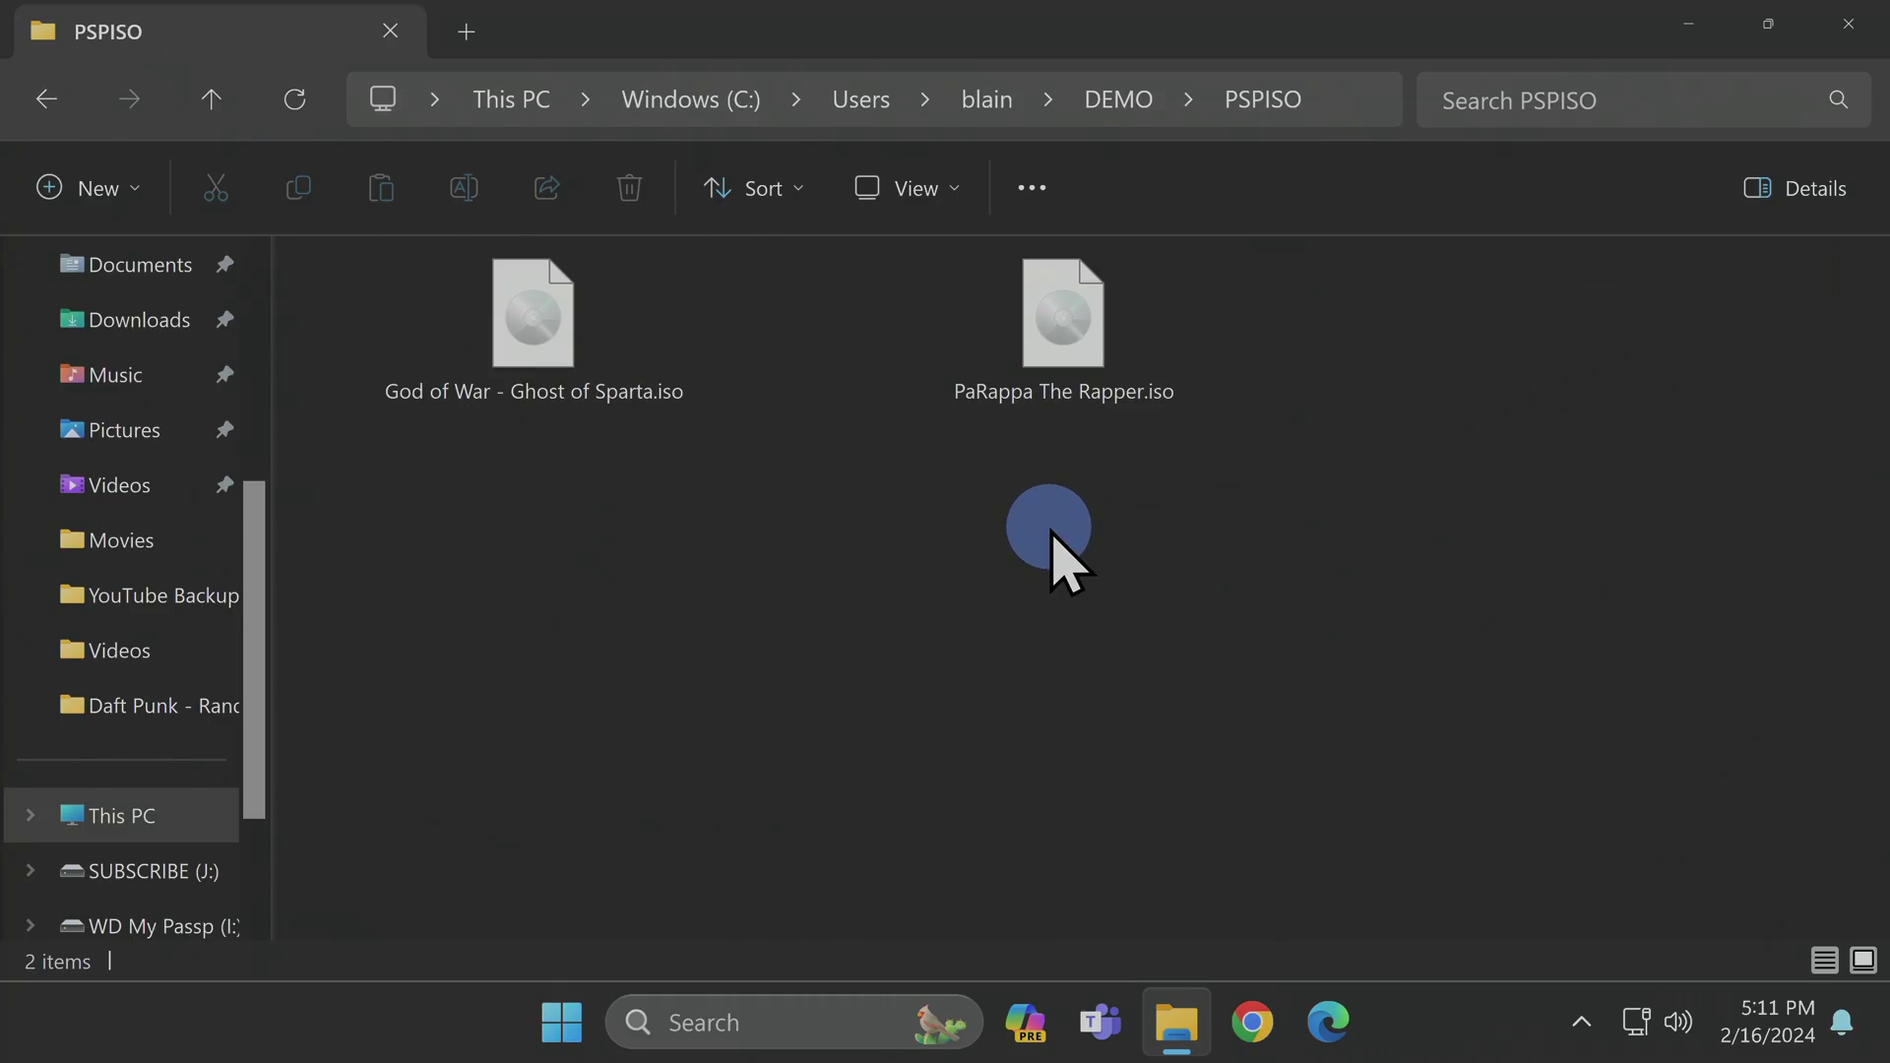
Step: Go back to the DEMO folder and examine the disc folders in PSXISO, including the files in Castlevania - Symphony of the Night (USA)
left_click(44, 98)
left_click(529, 661)
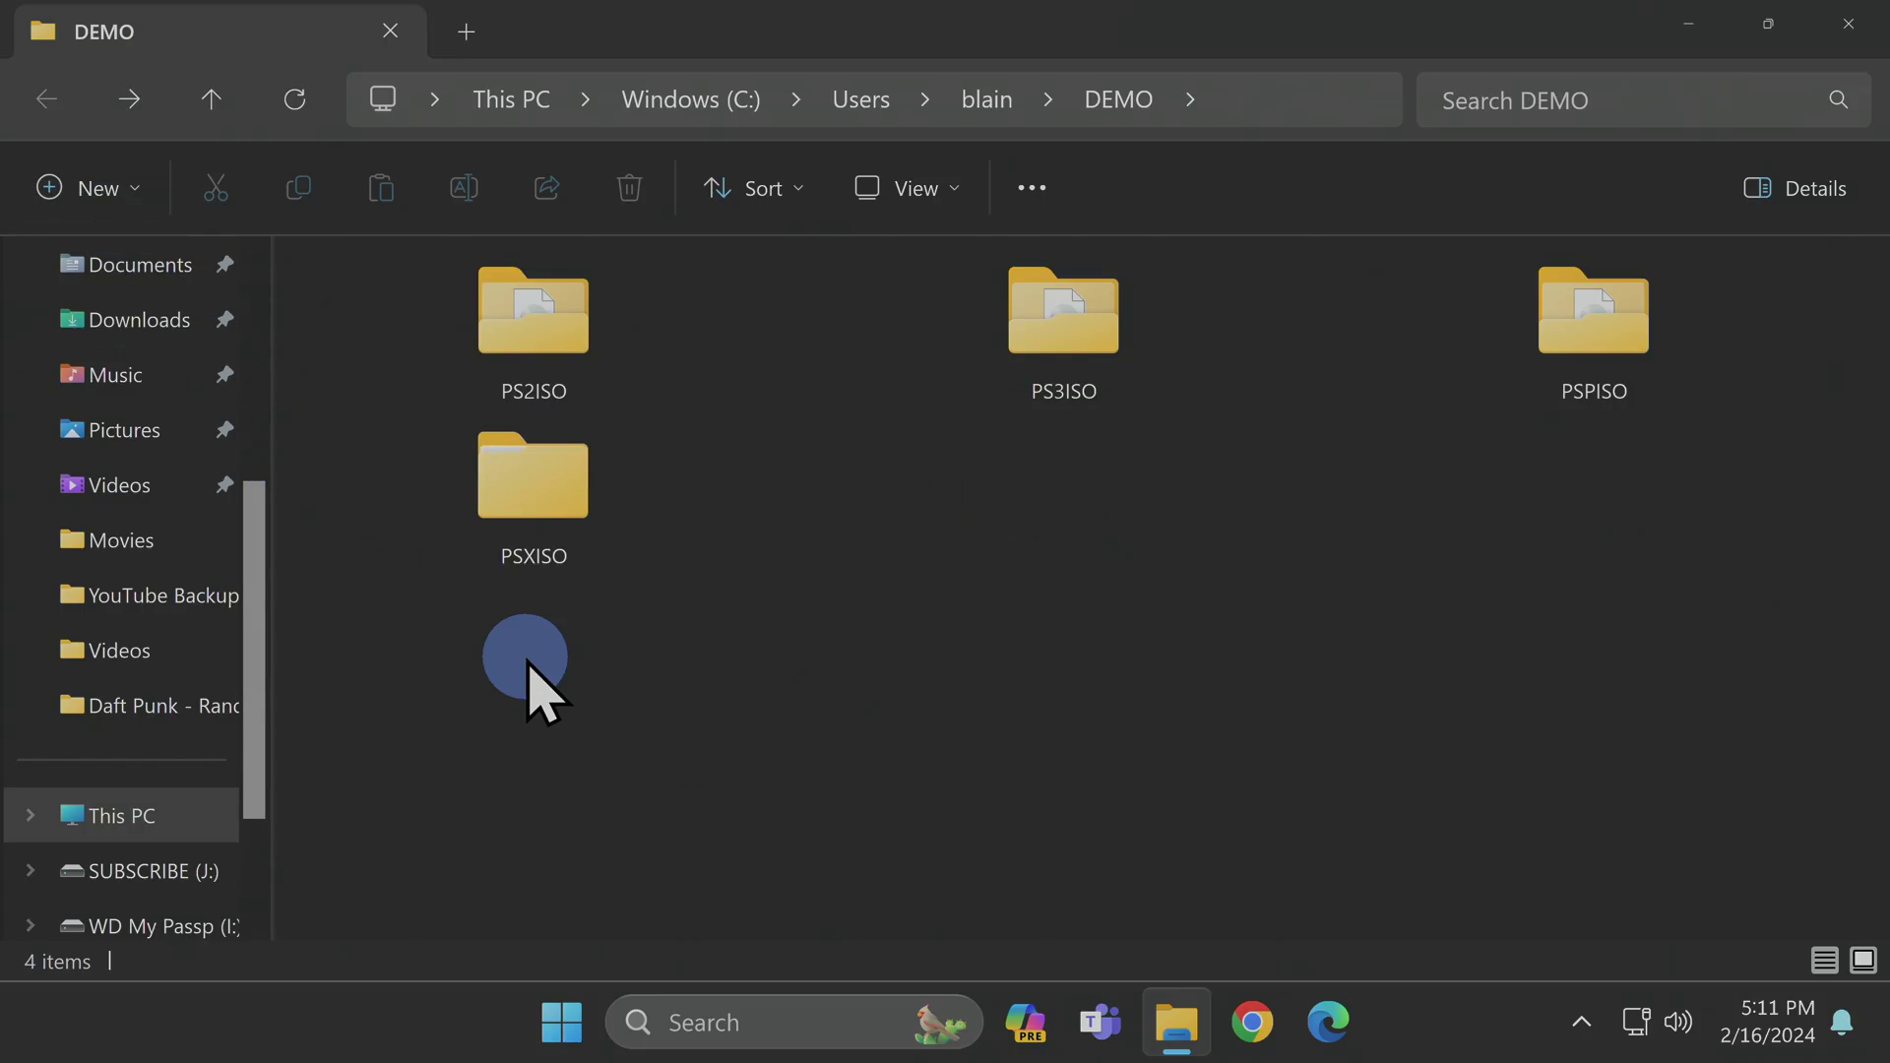
left_click(532, 487)
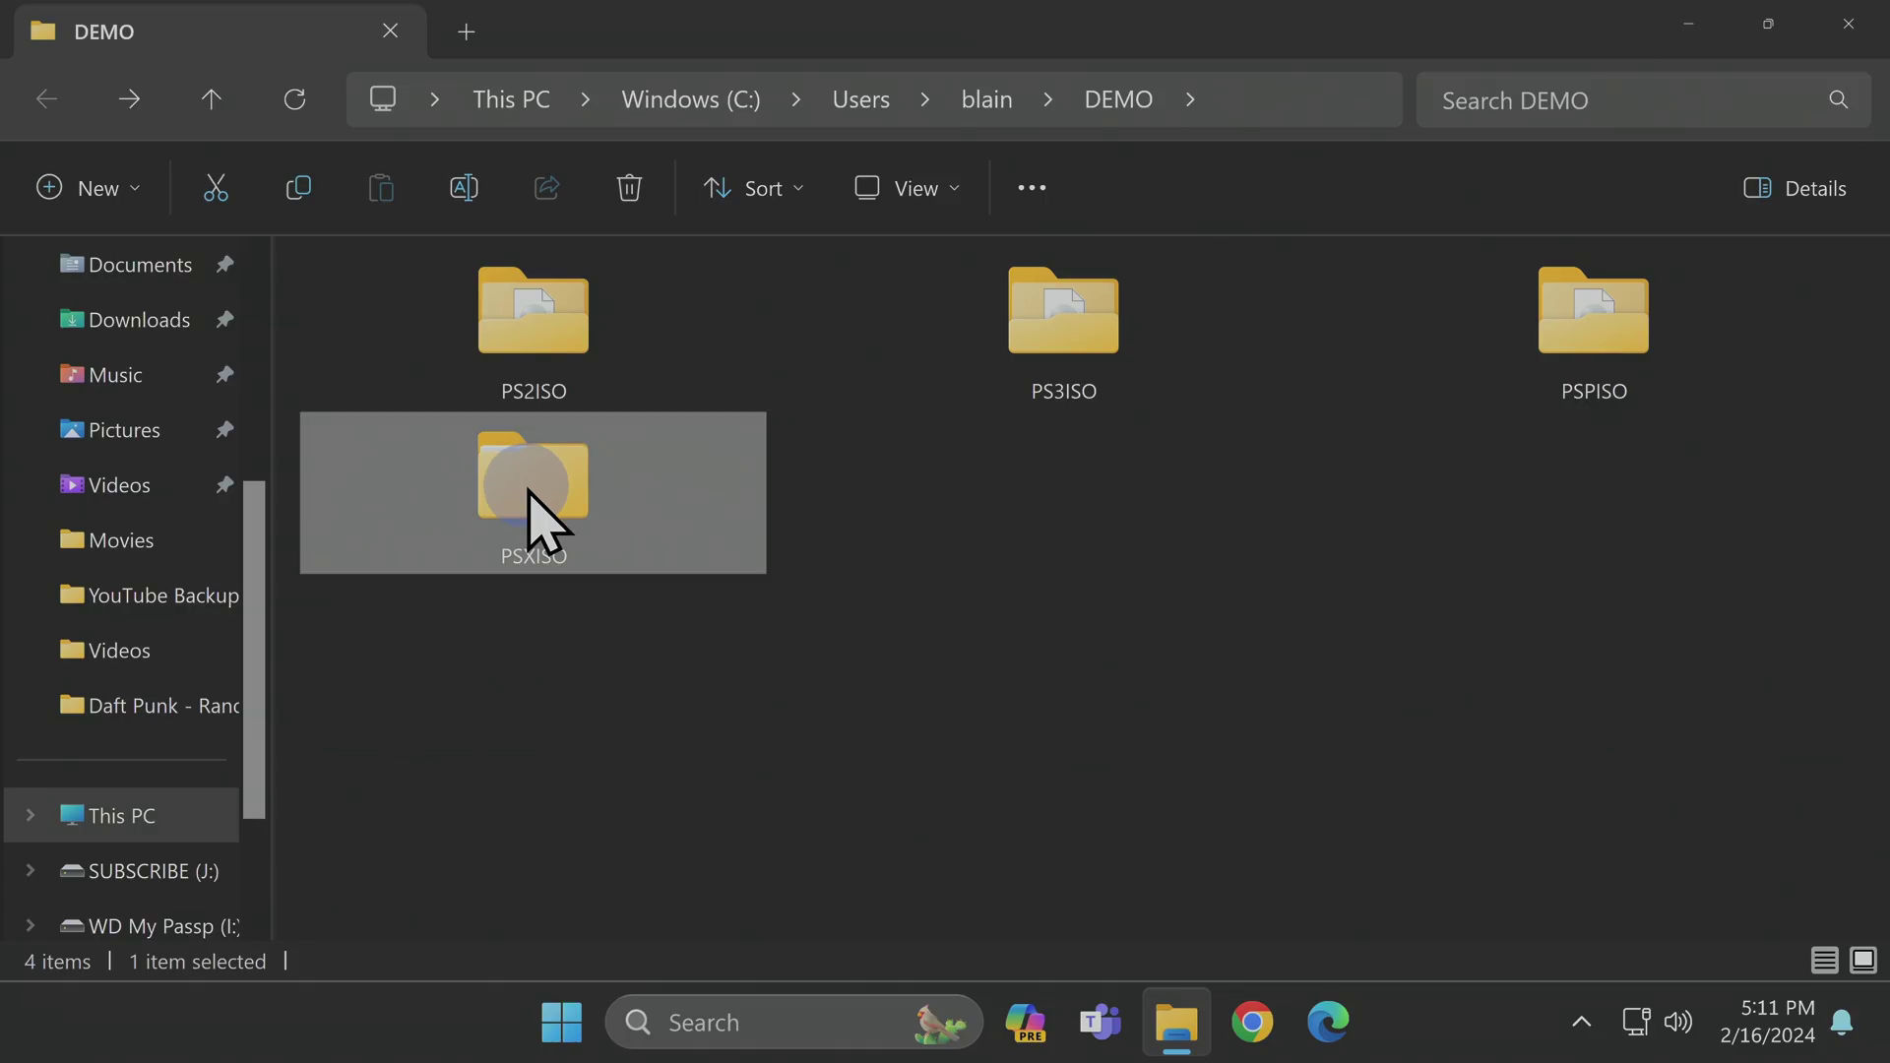
double_click(530, 490)
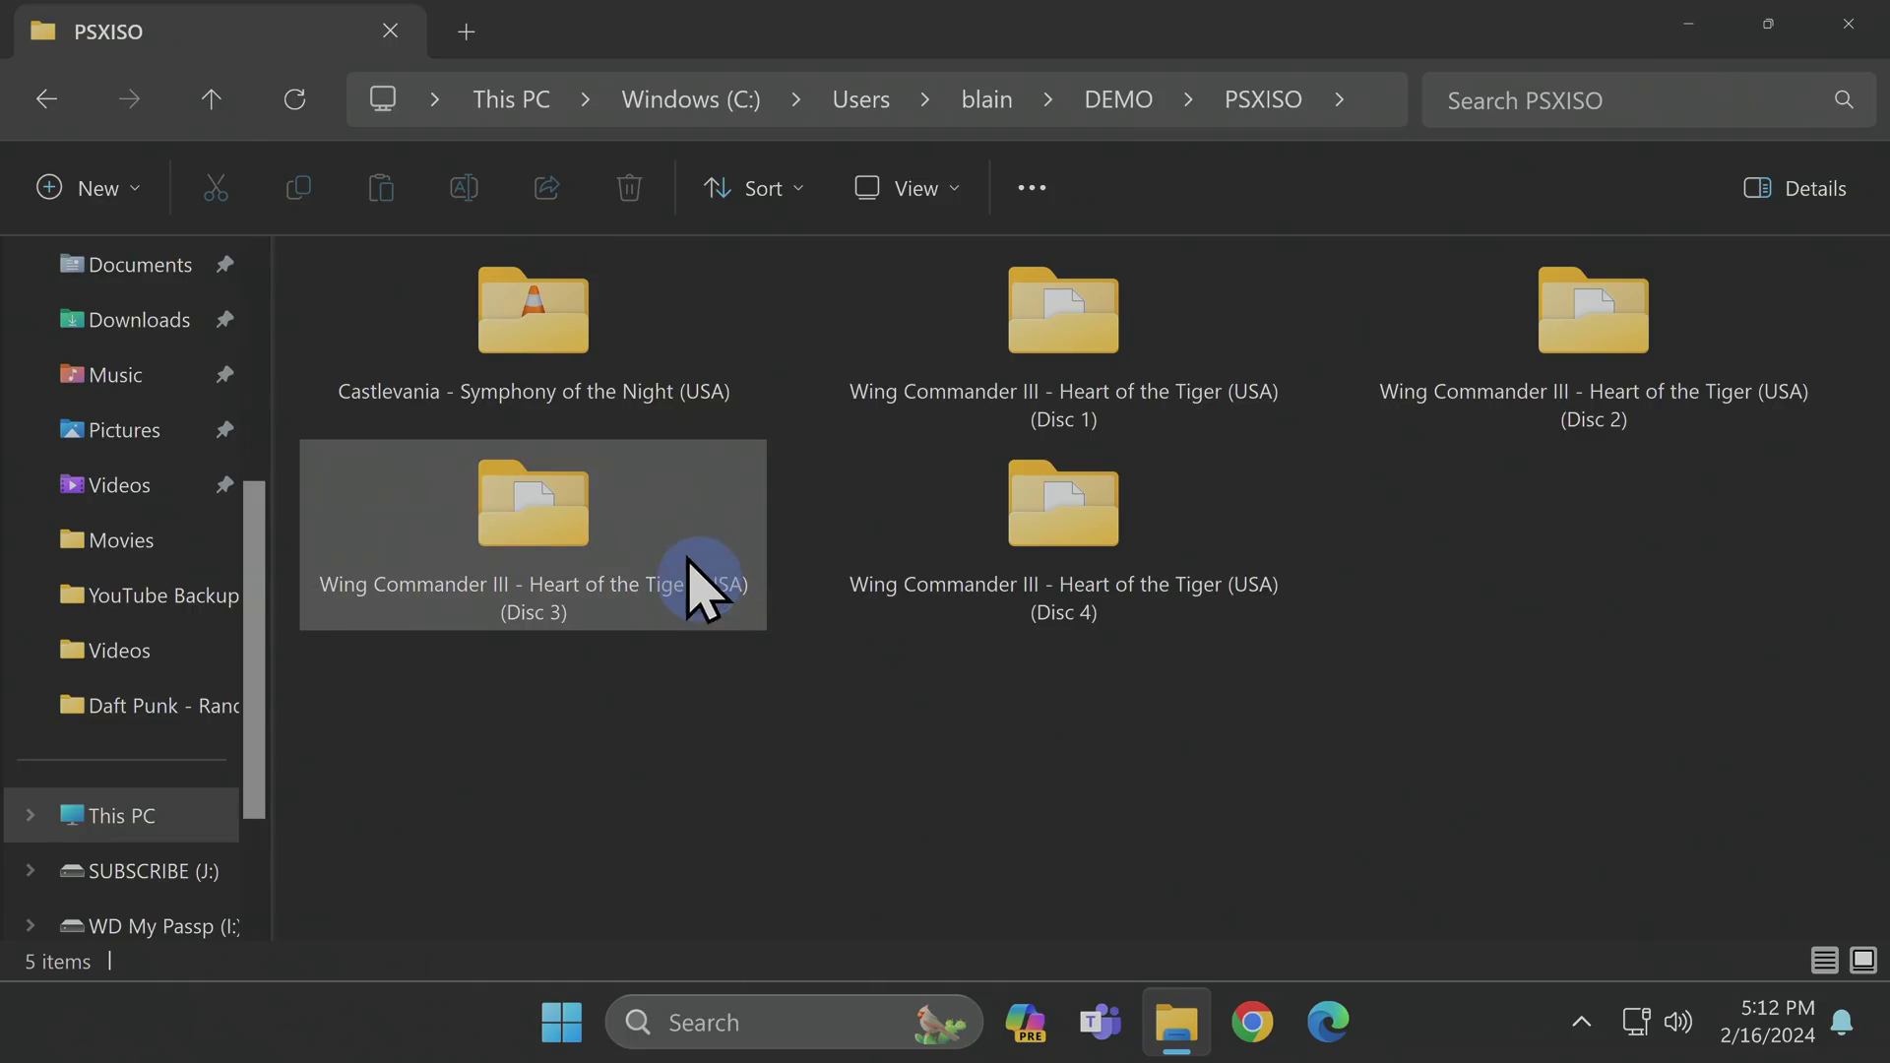
double_click(574, 335)
left_click(607, 544)
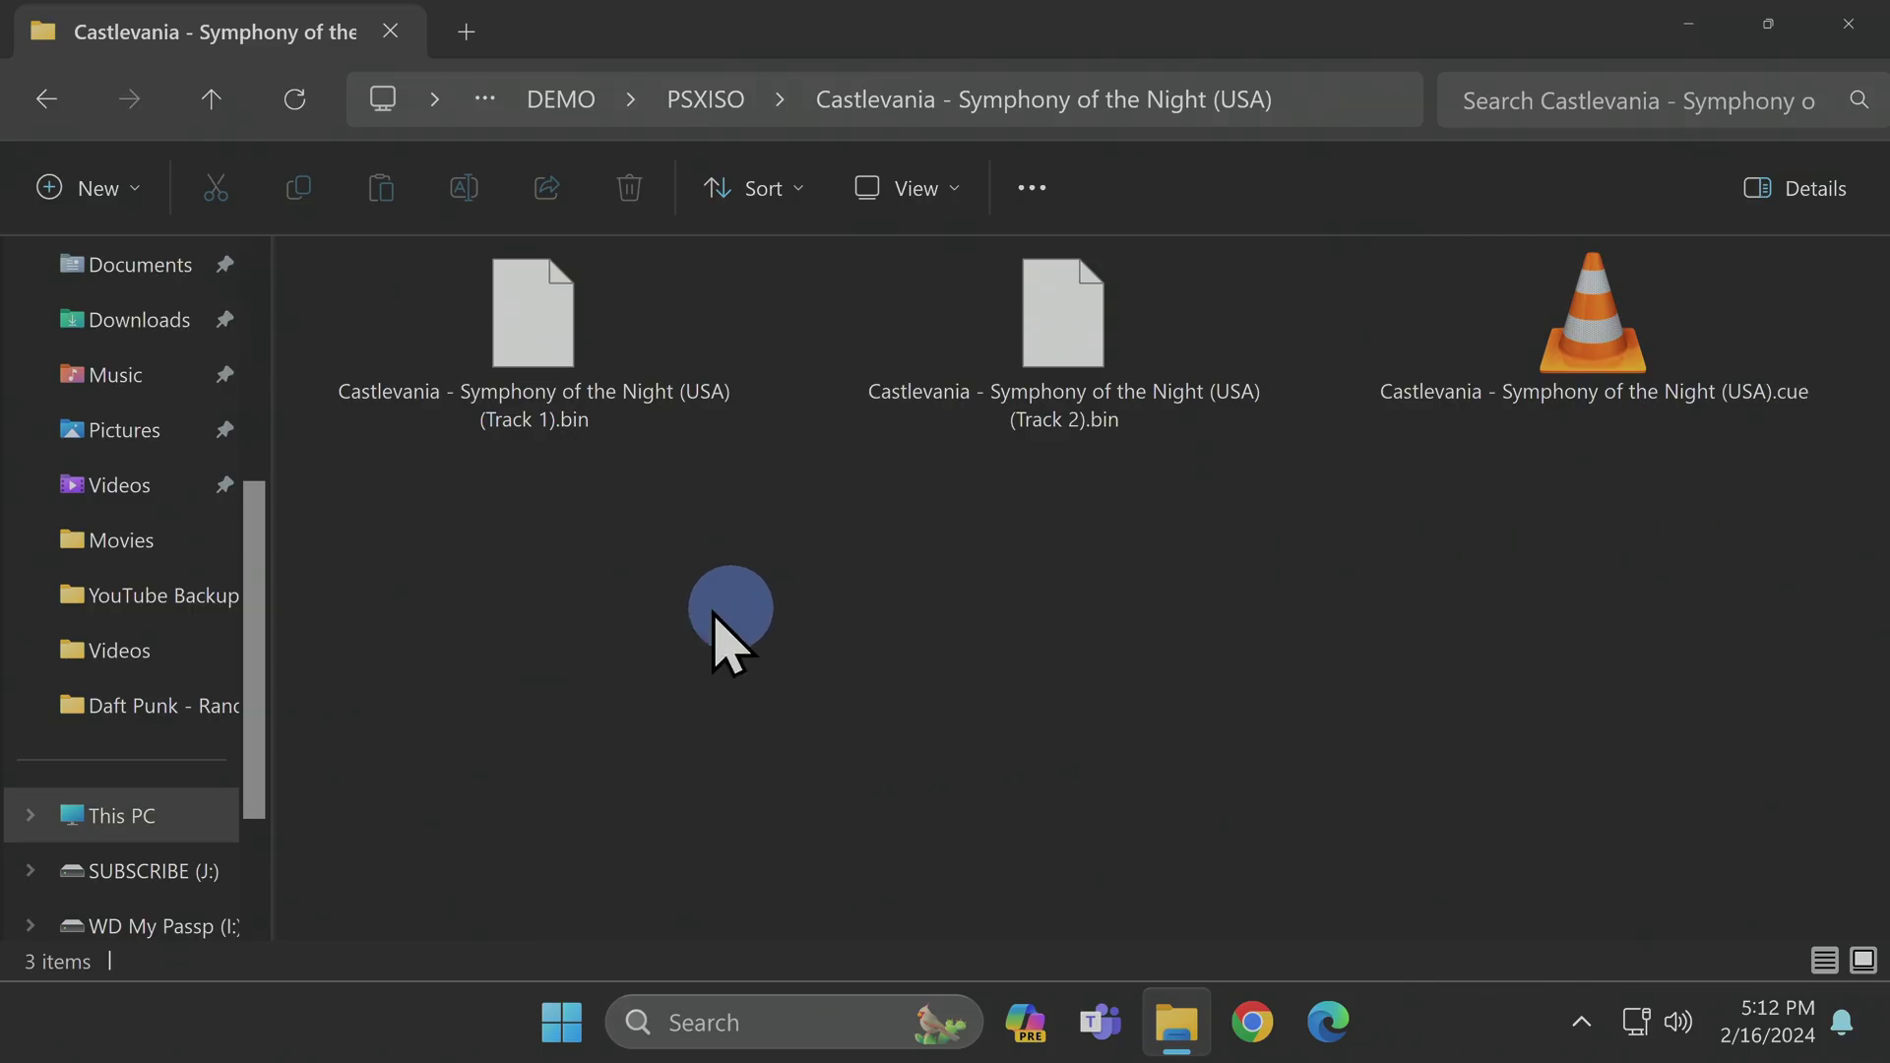
left_click(46, 99)
left_click(46, 99)
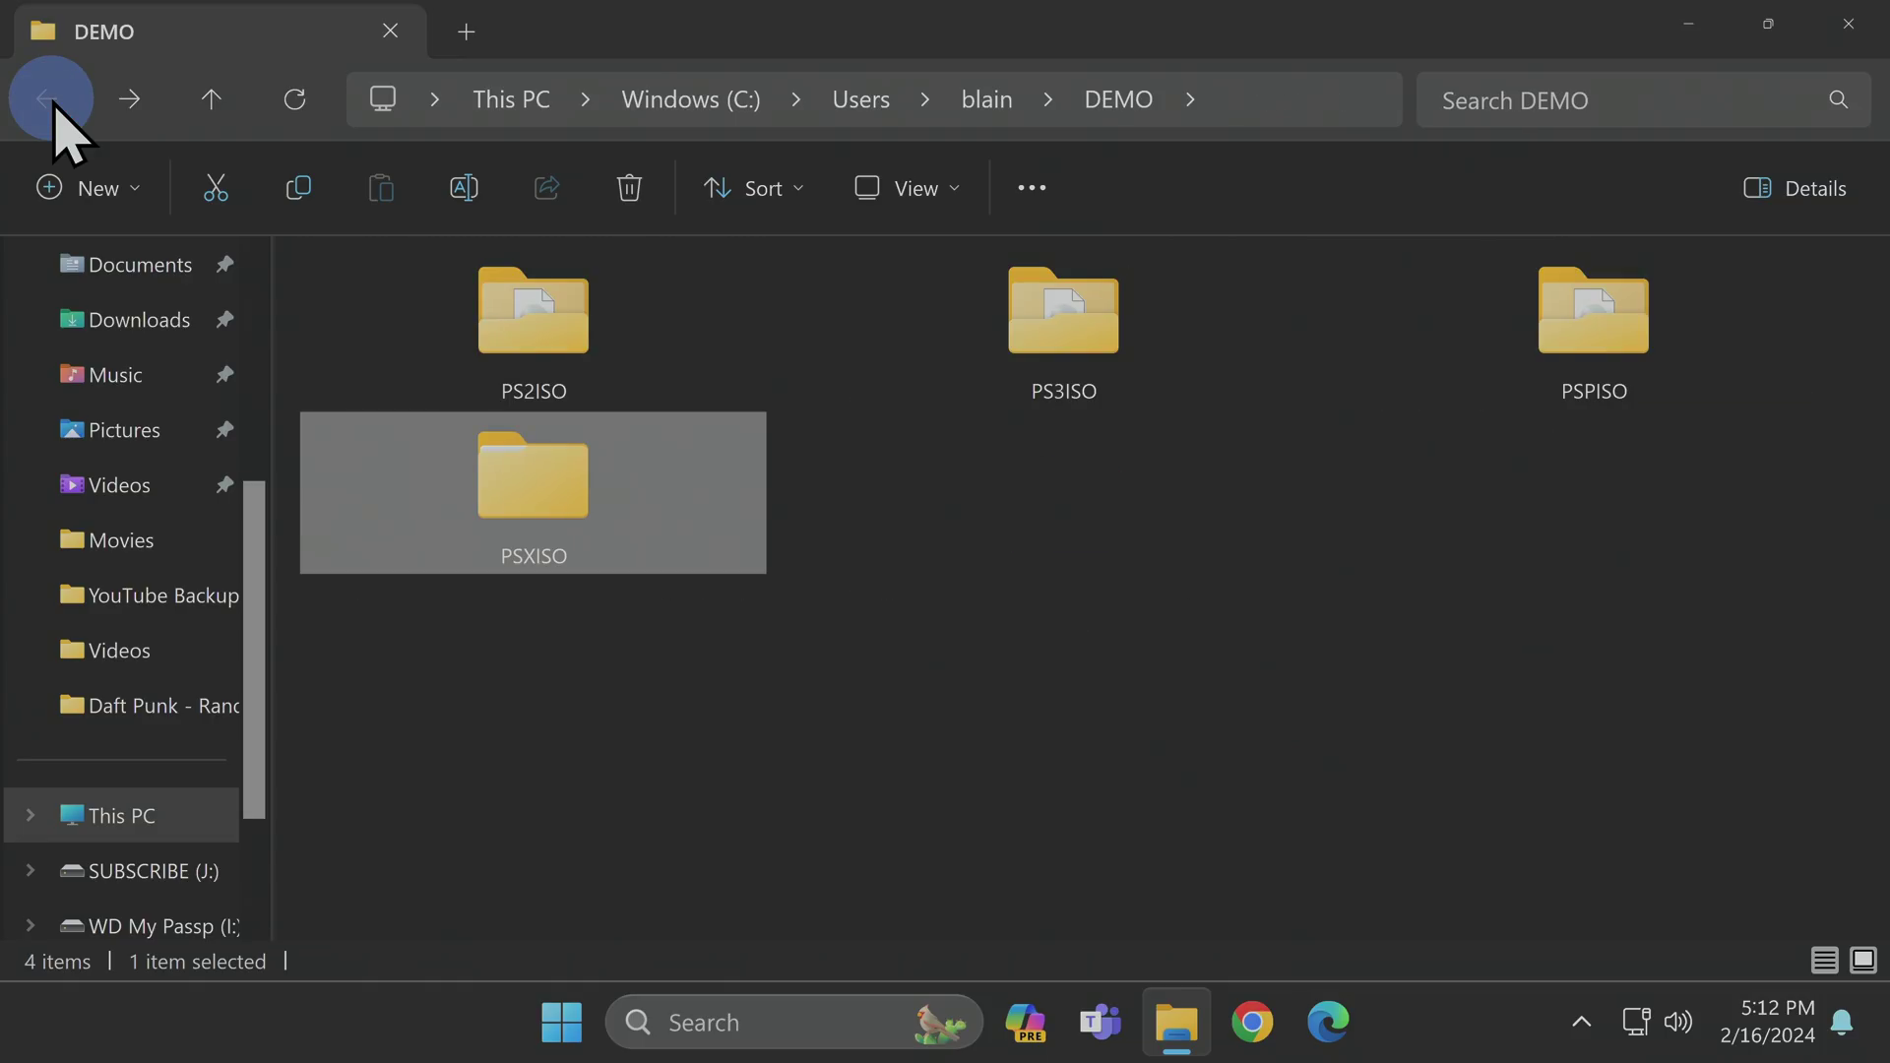
left_click(1006, 598)
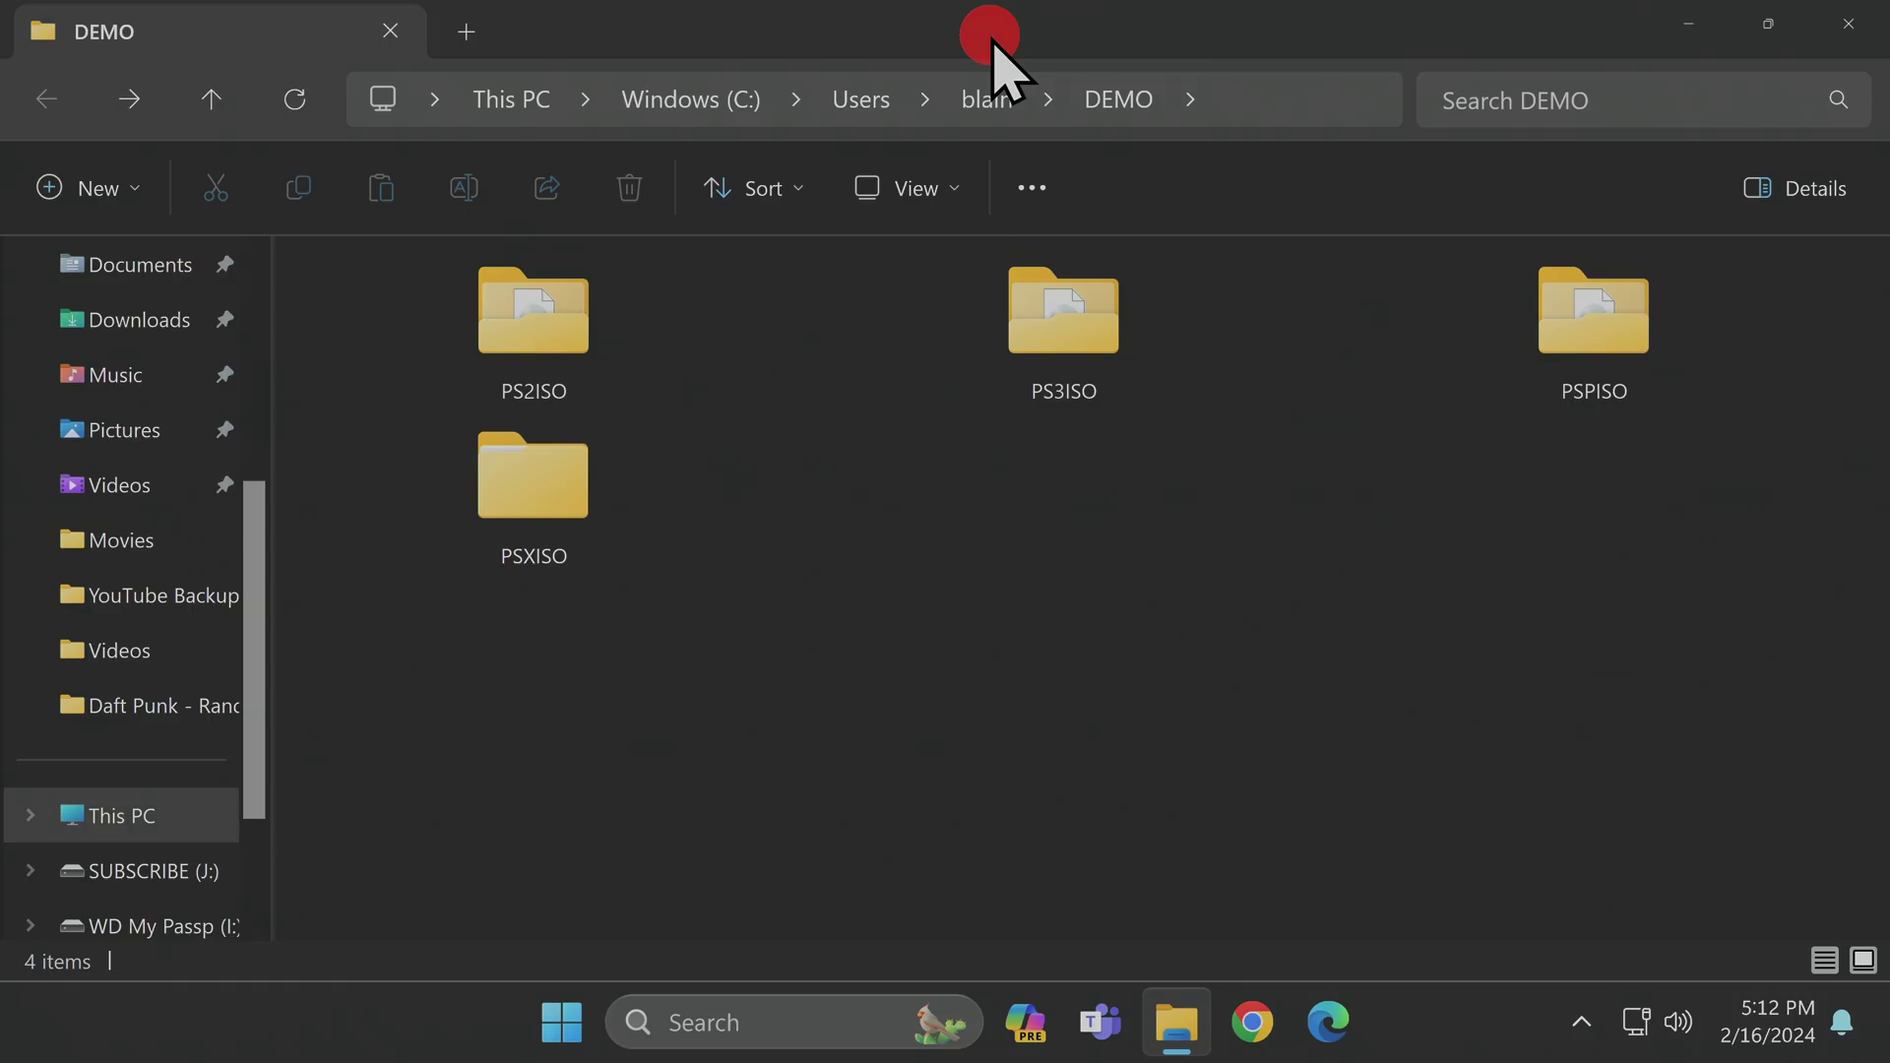
Step: Arrange the DEMO folder window and a new This PC window side by side, filling half the screen each
left_click_drag(989, 34, 5, 519)
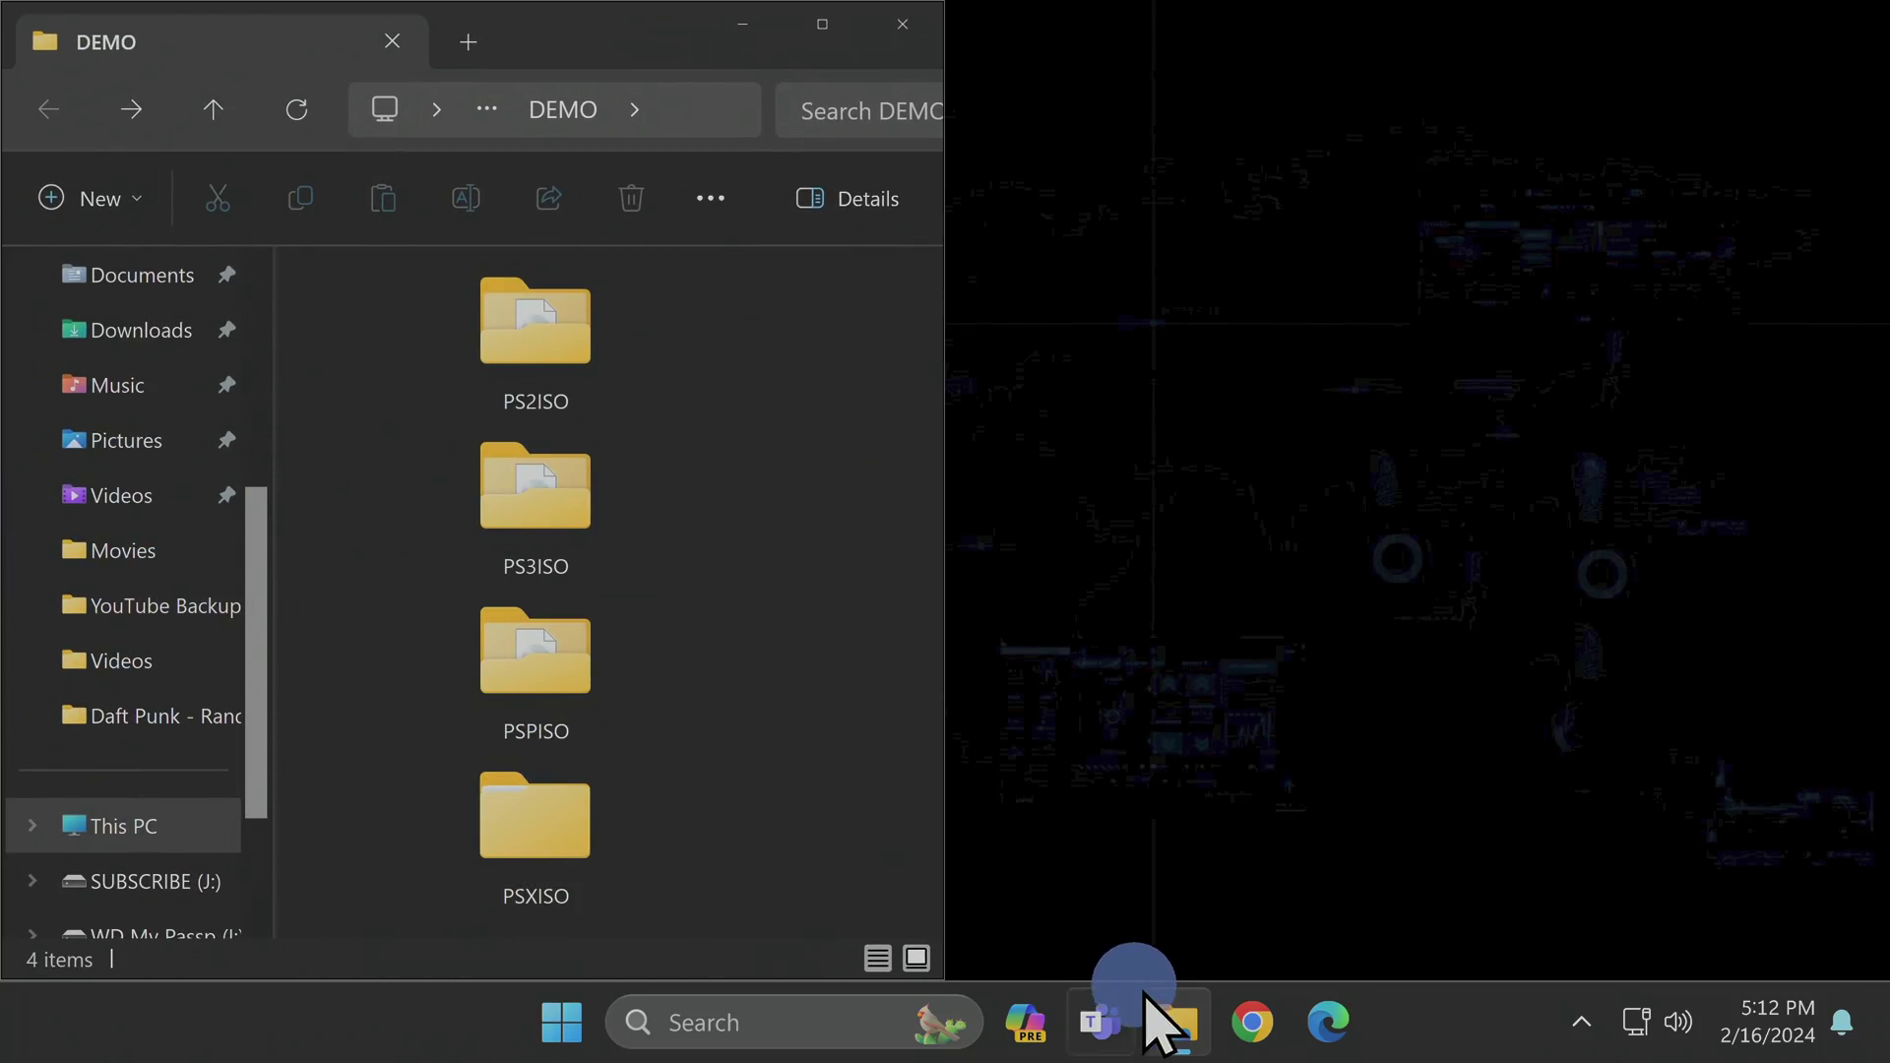
right_click(1190, 1022)
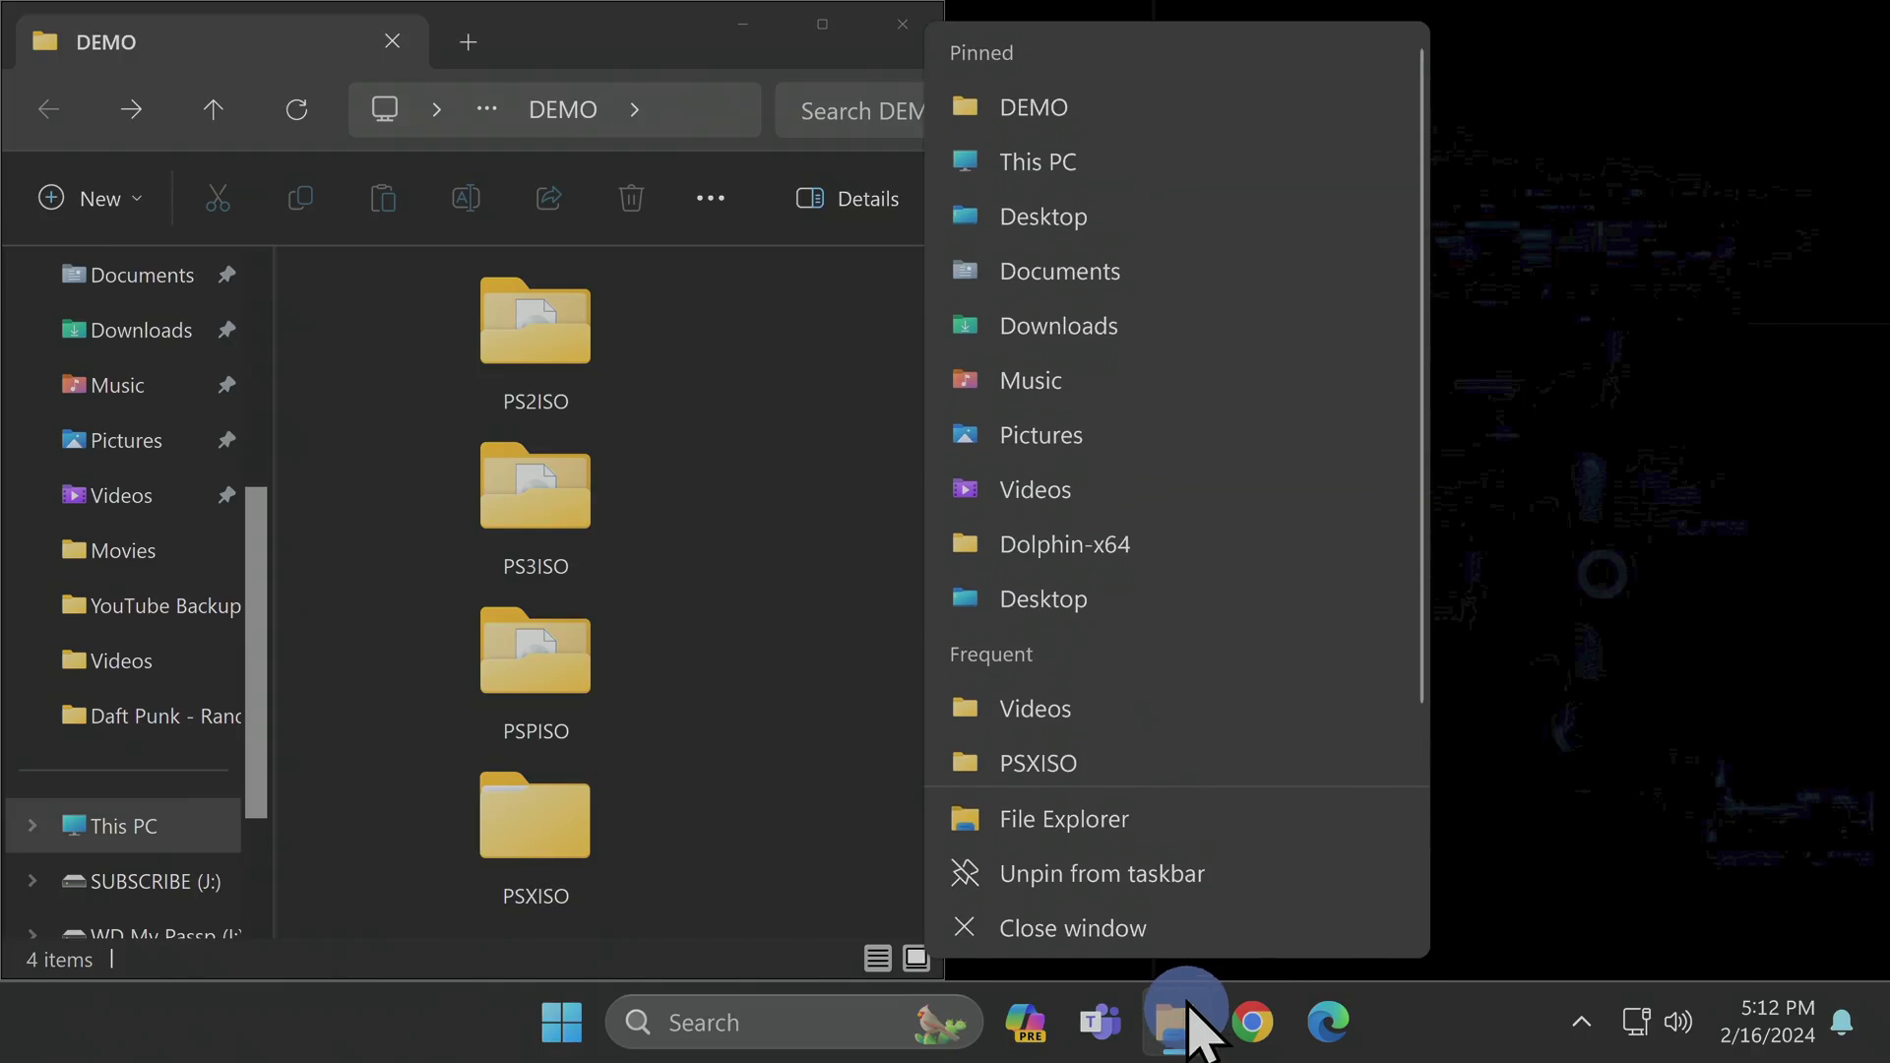
left_click(1048, 160)
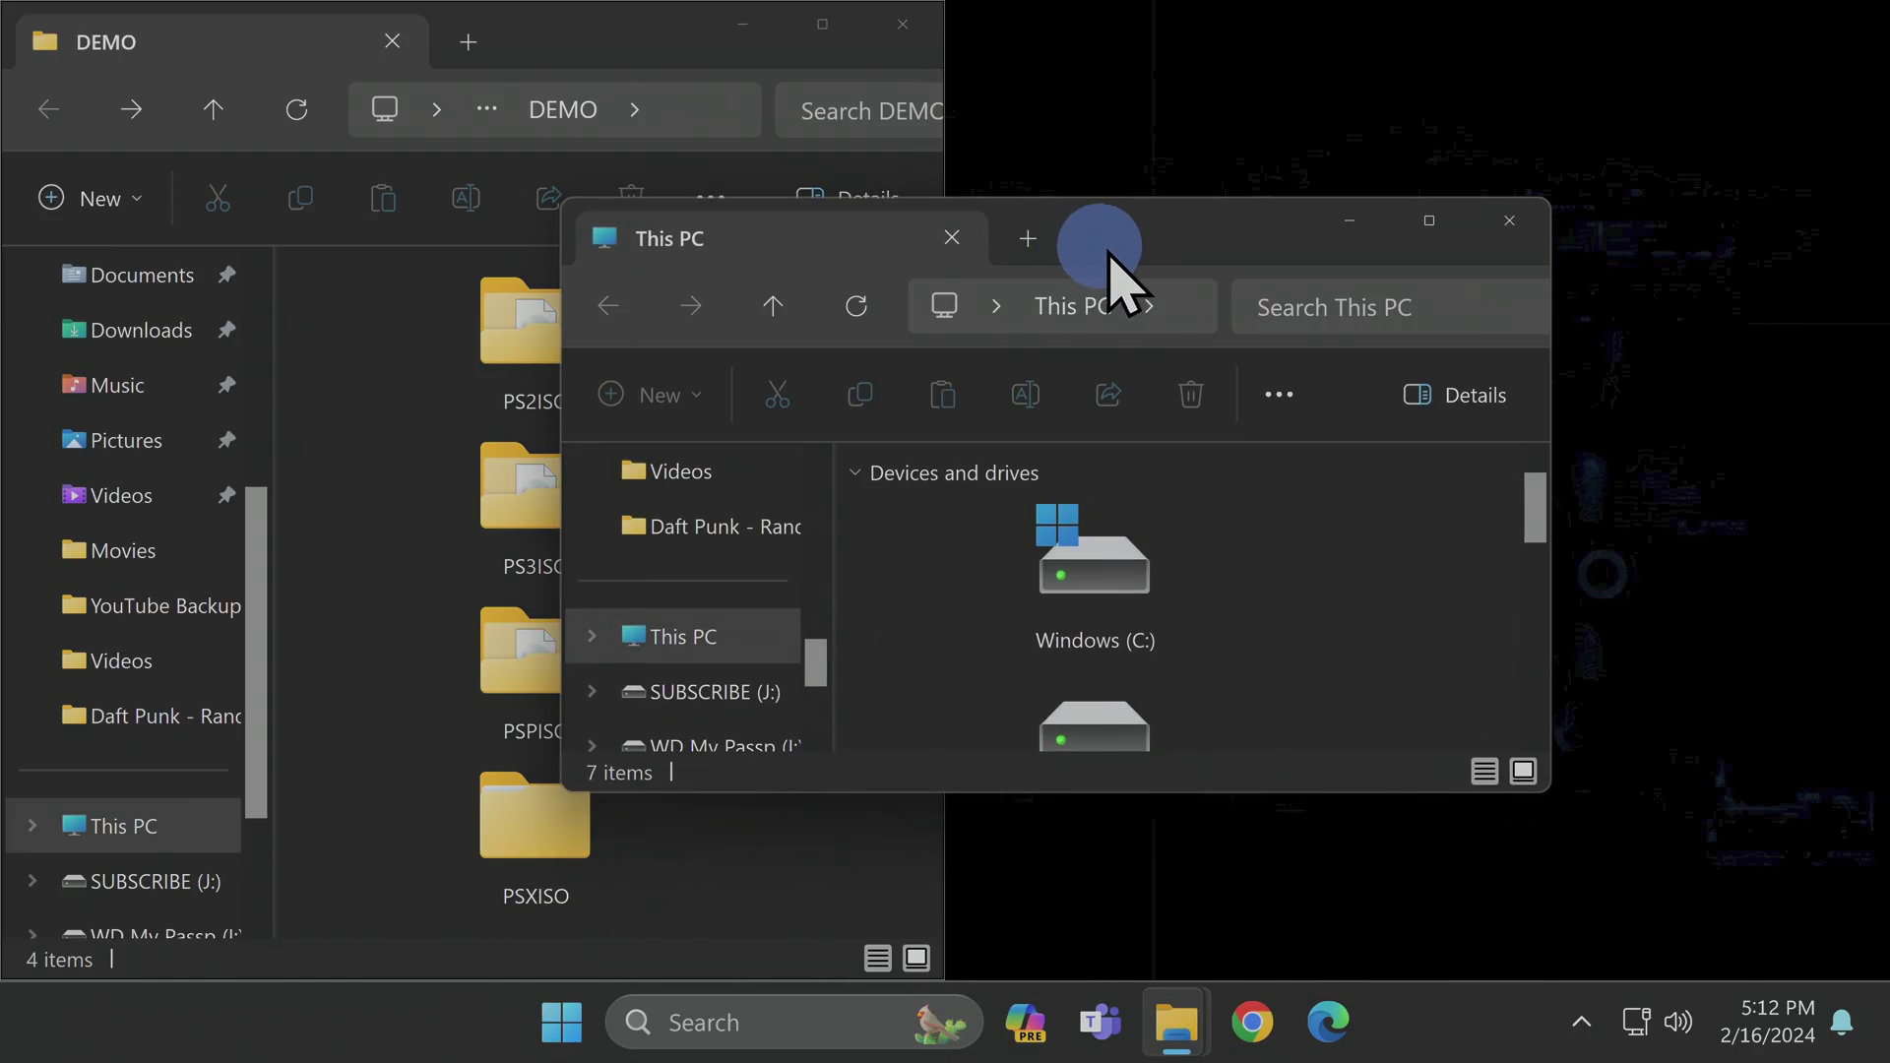
left_click_drag(1157, 244, 1871, 550)
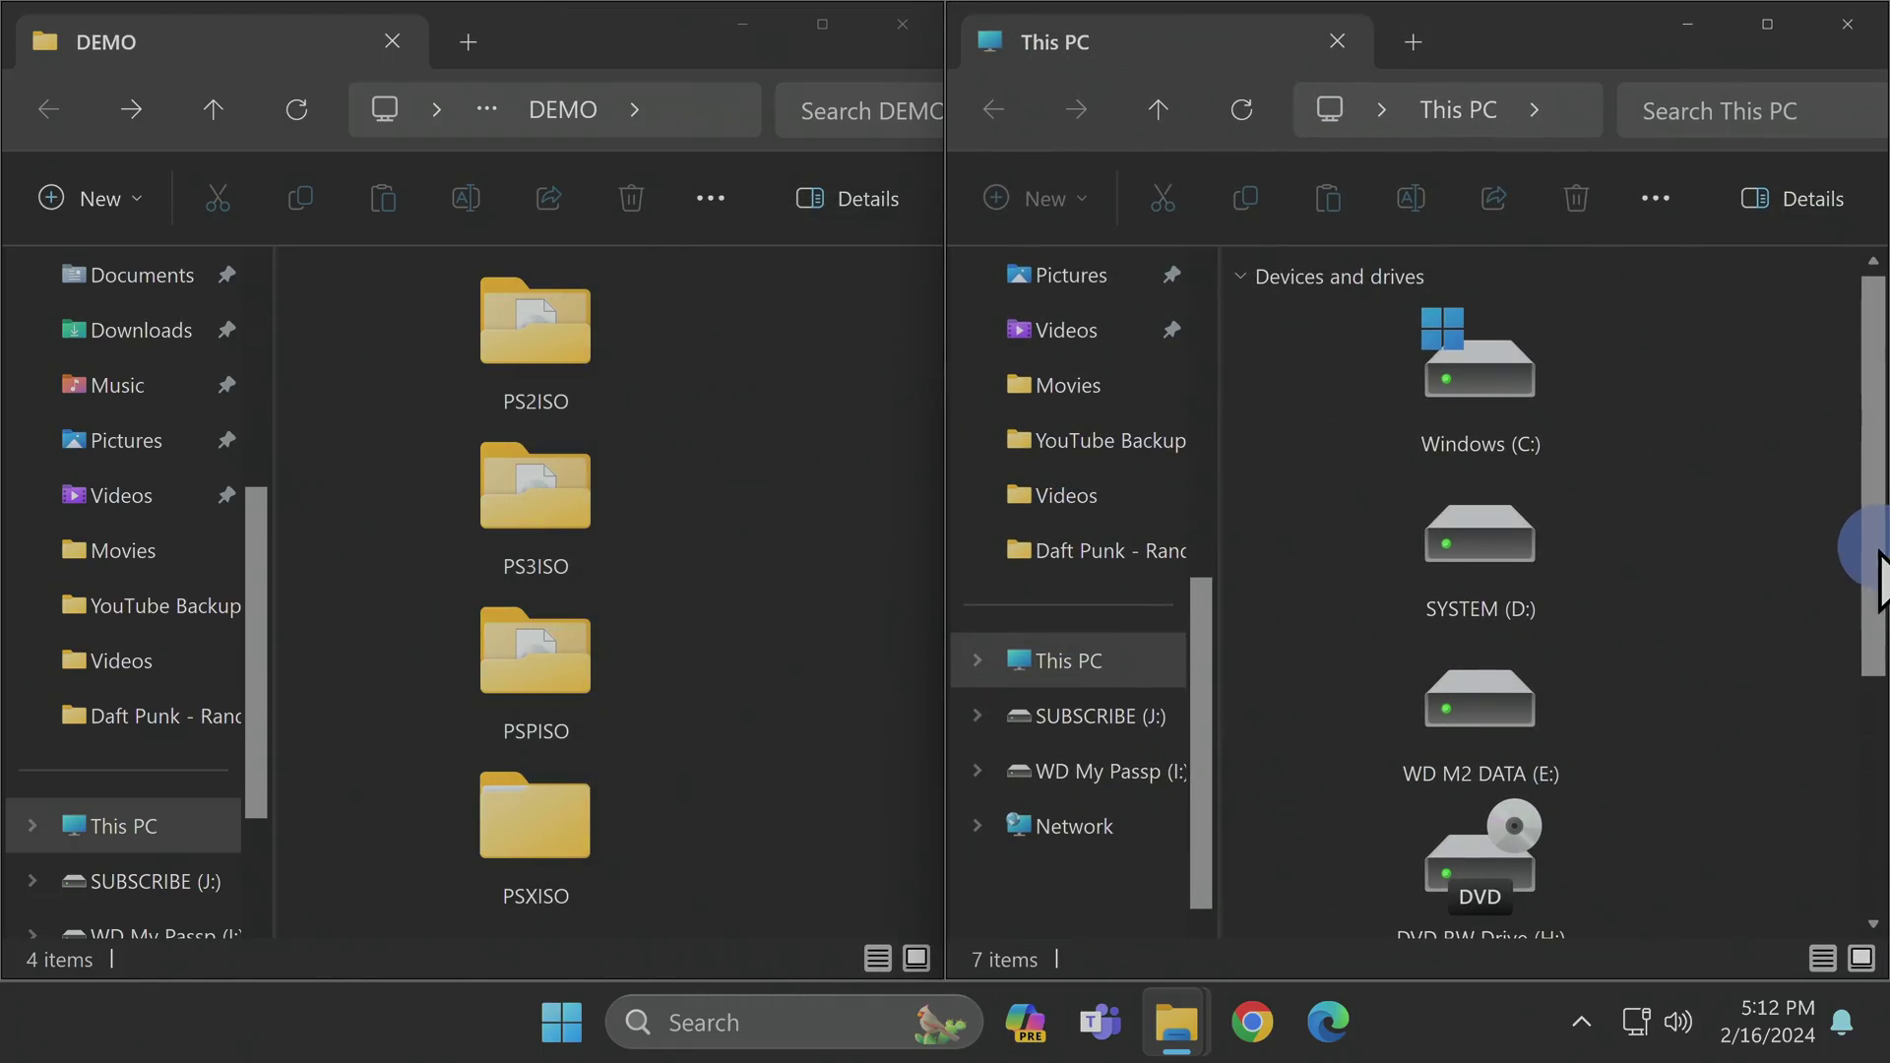
Step: Copy the PS2ISO, PS3ISO, PSPISO and PSXISO folders from DEMO to the SUBSCRIBE (J:) drive, and close both windows
scroll(1753, 656, "down", 3)
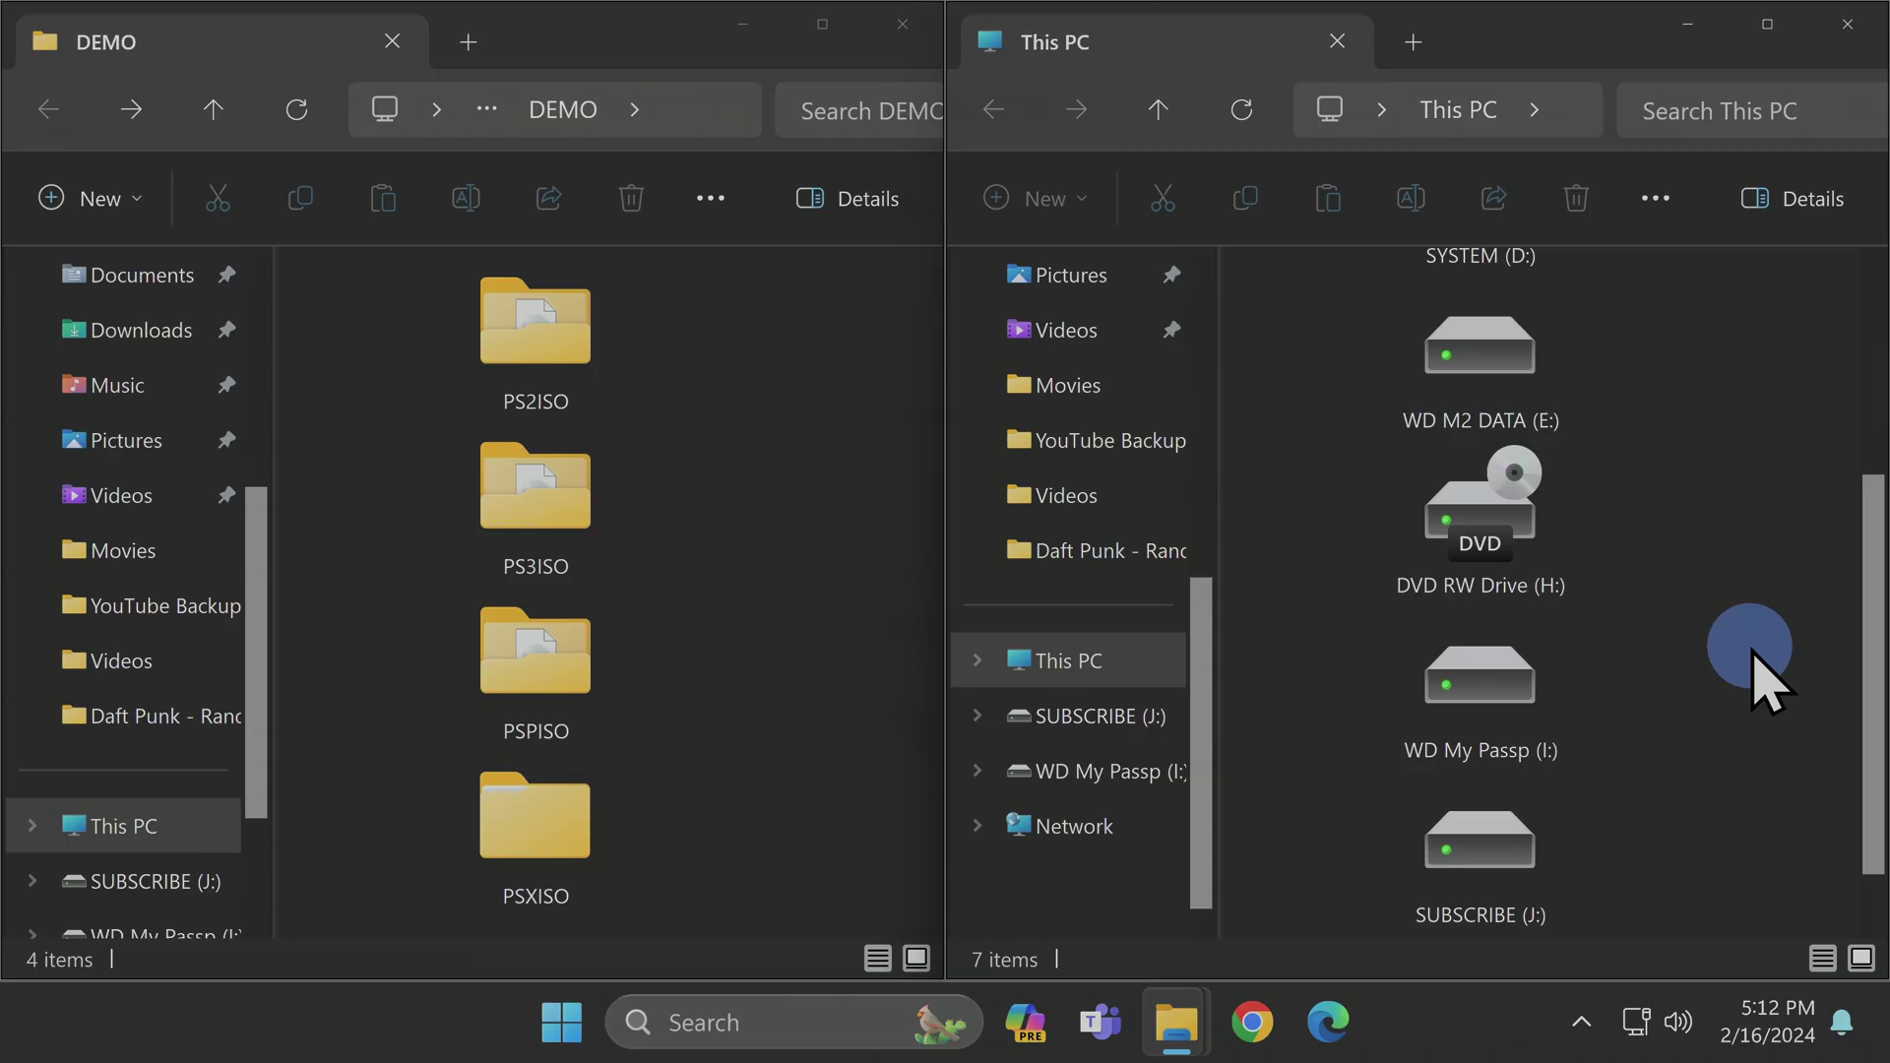
scroll(1754, 657, "down", 2)
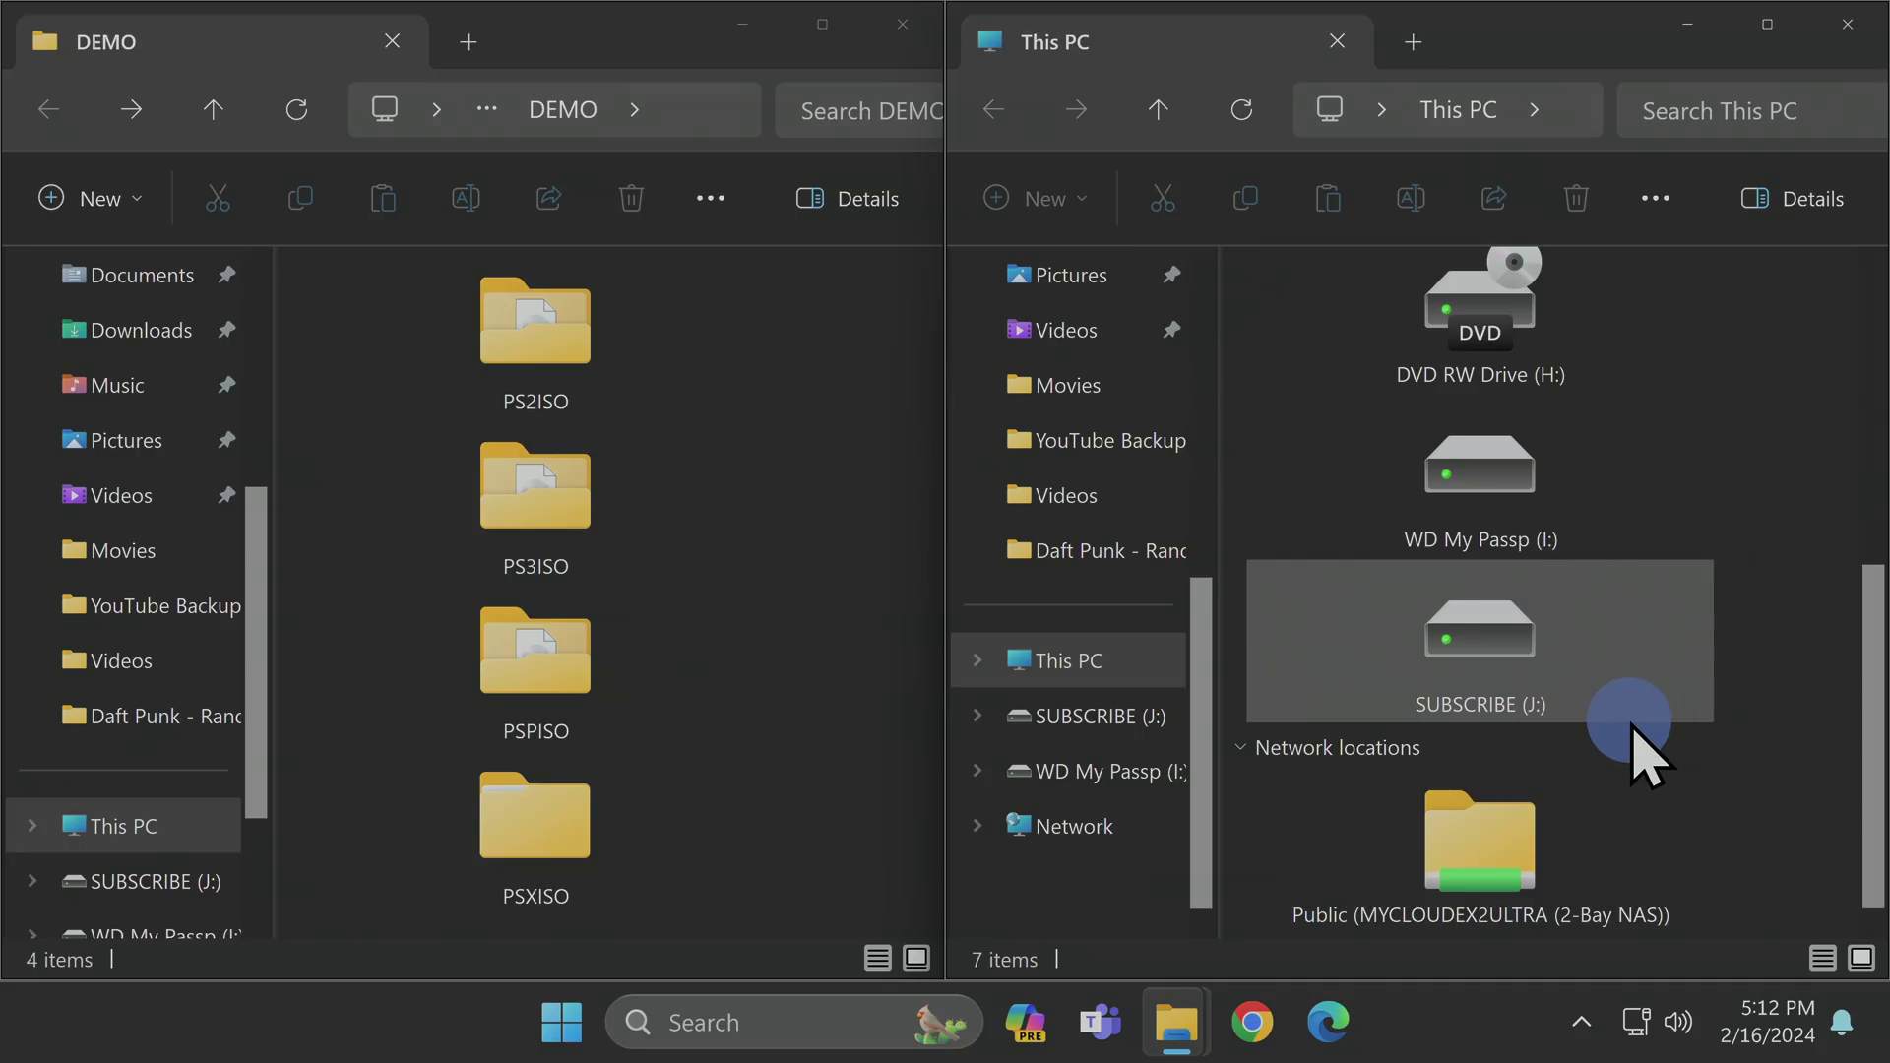
double_click(1510, 679)
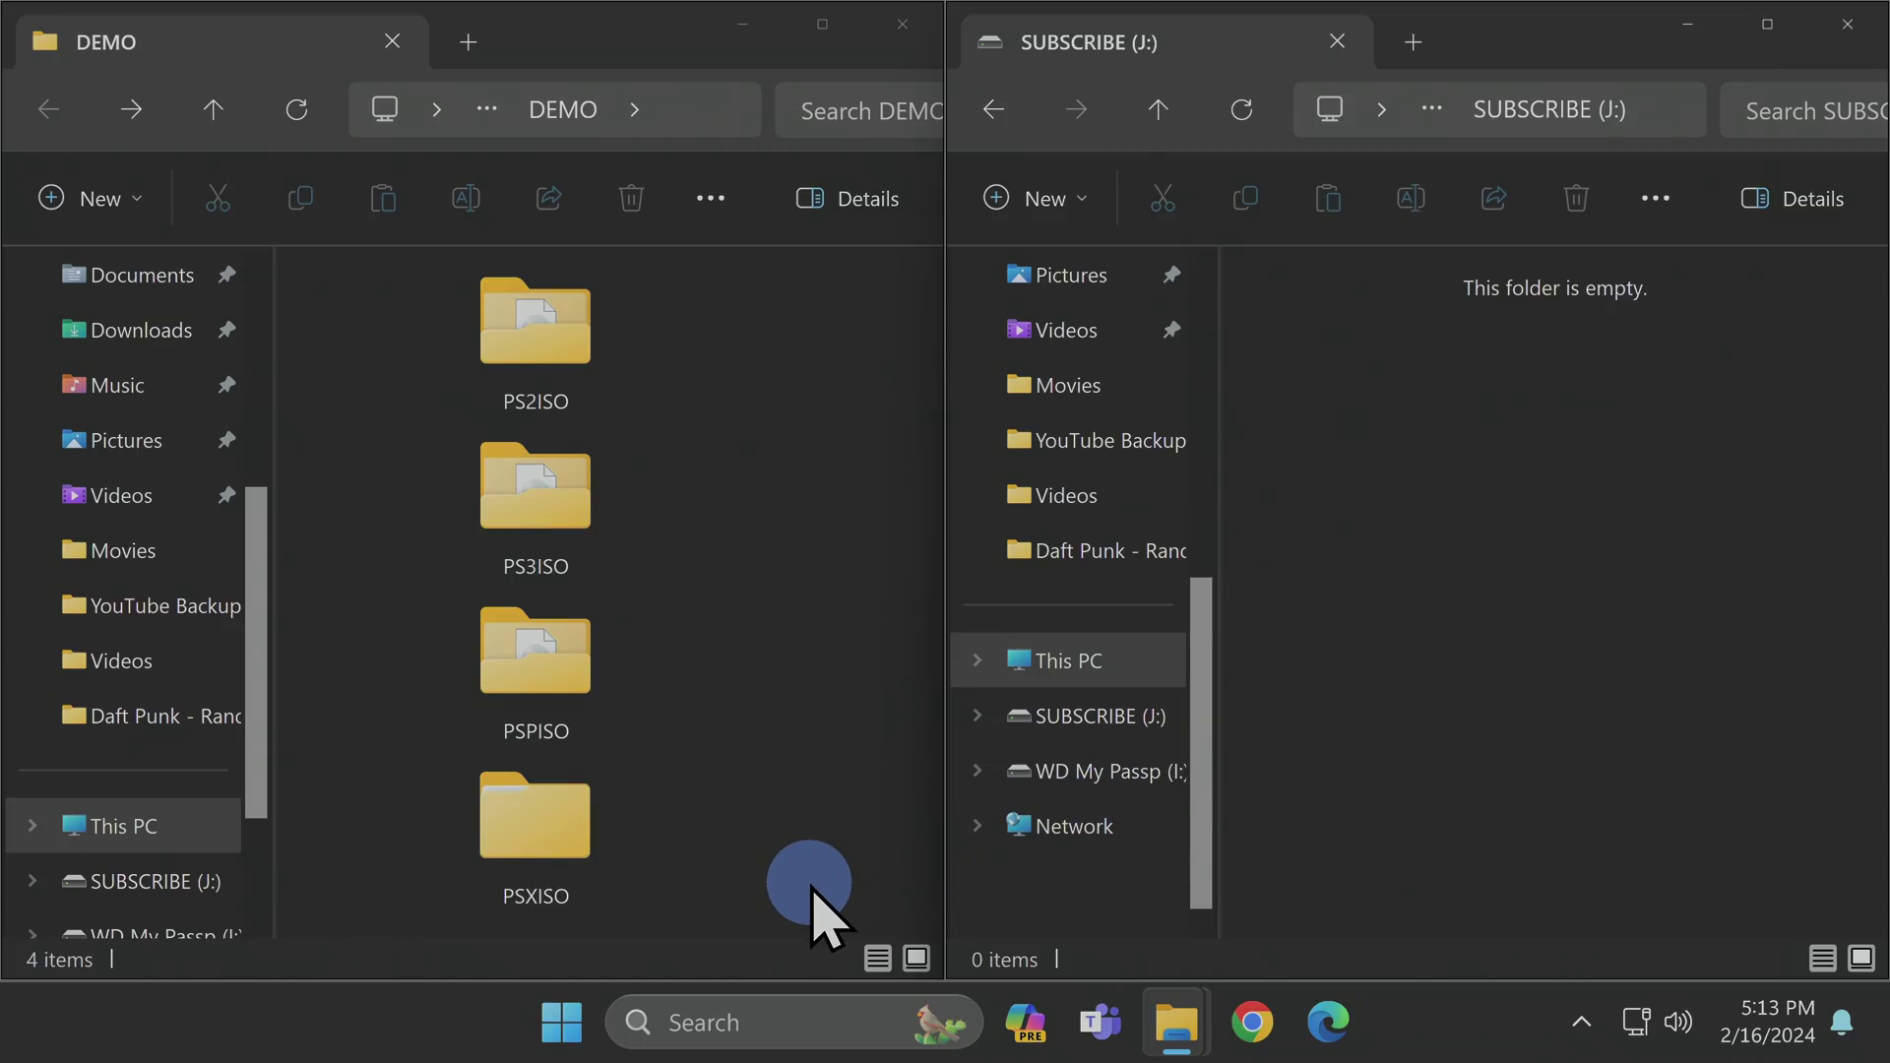
left_click_drag(810, 882, 1388, 474)
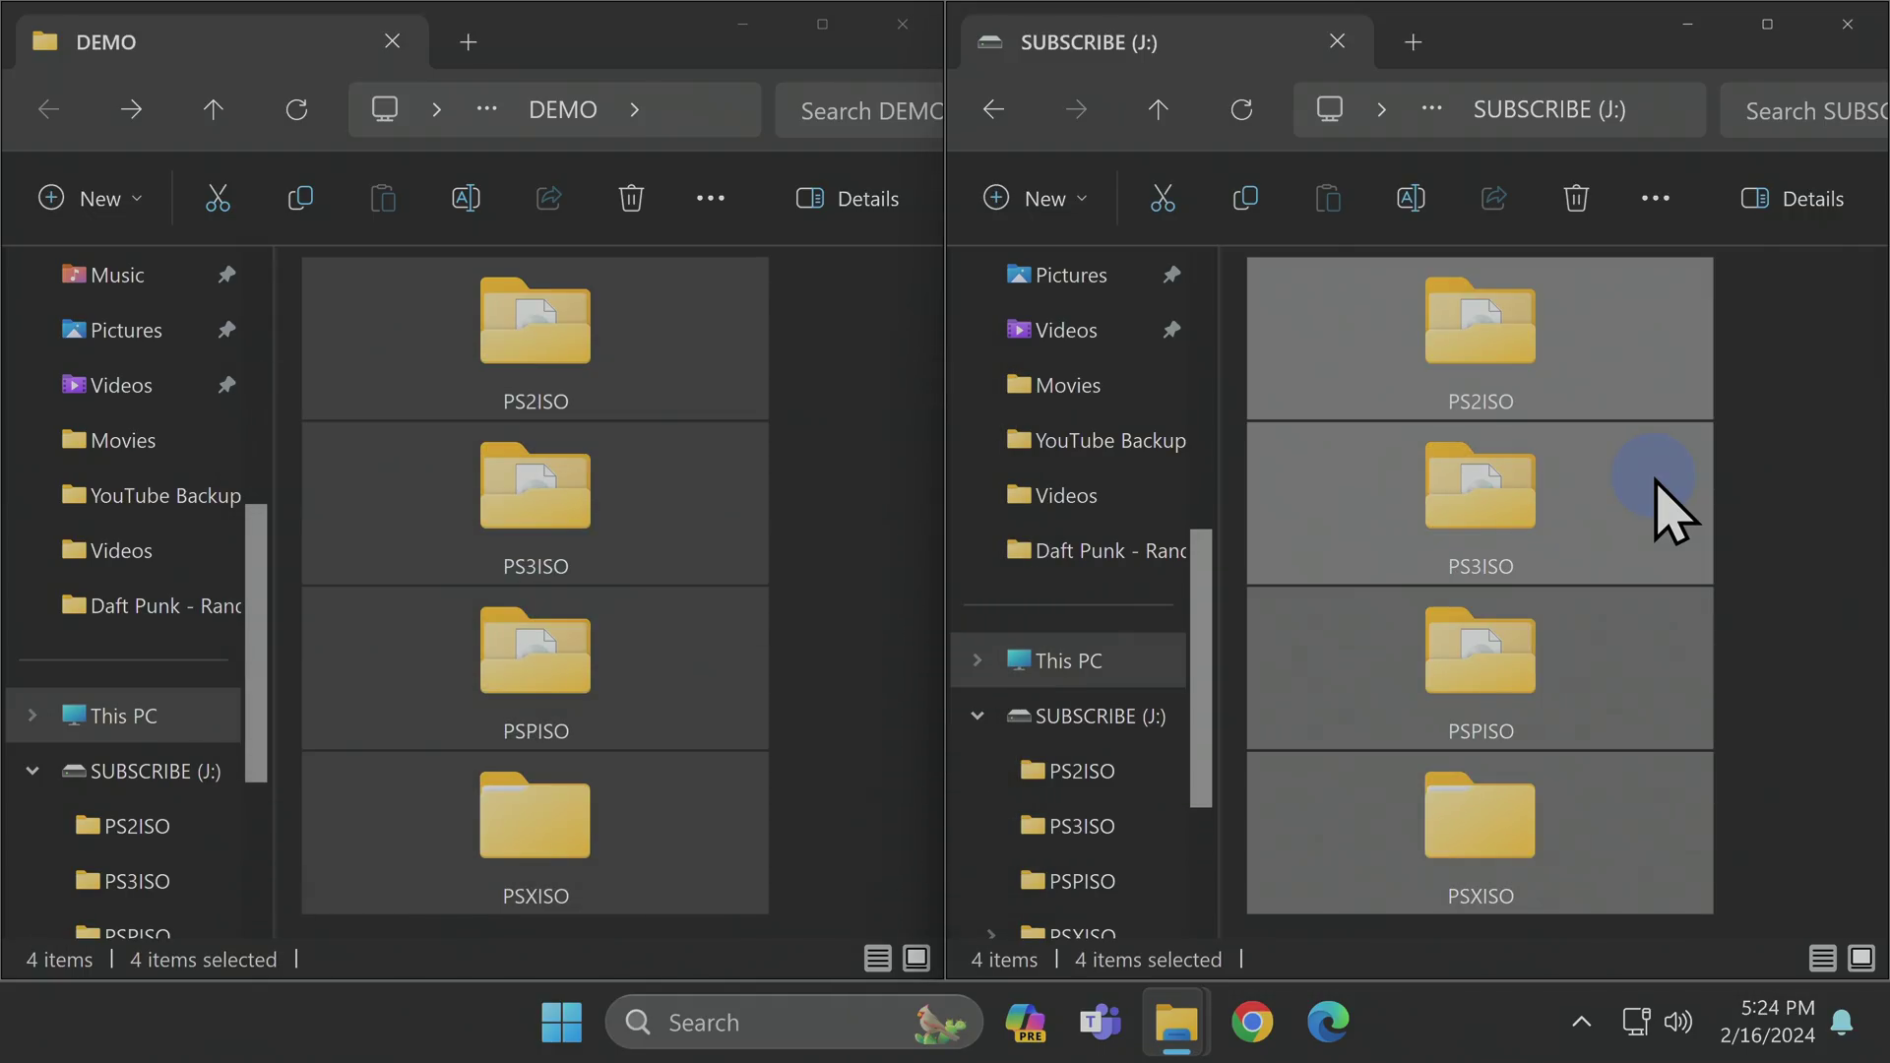
left_click(1841, 15)
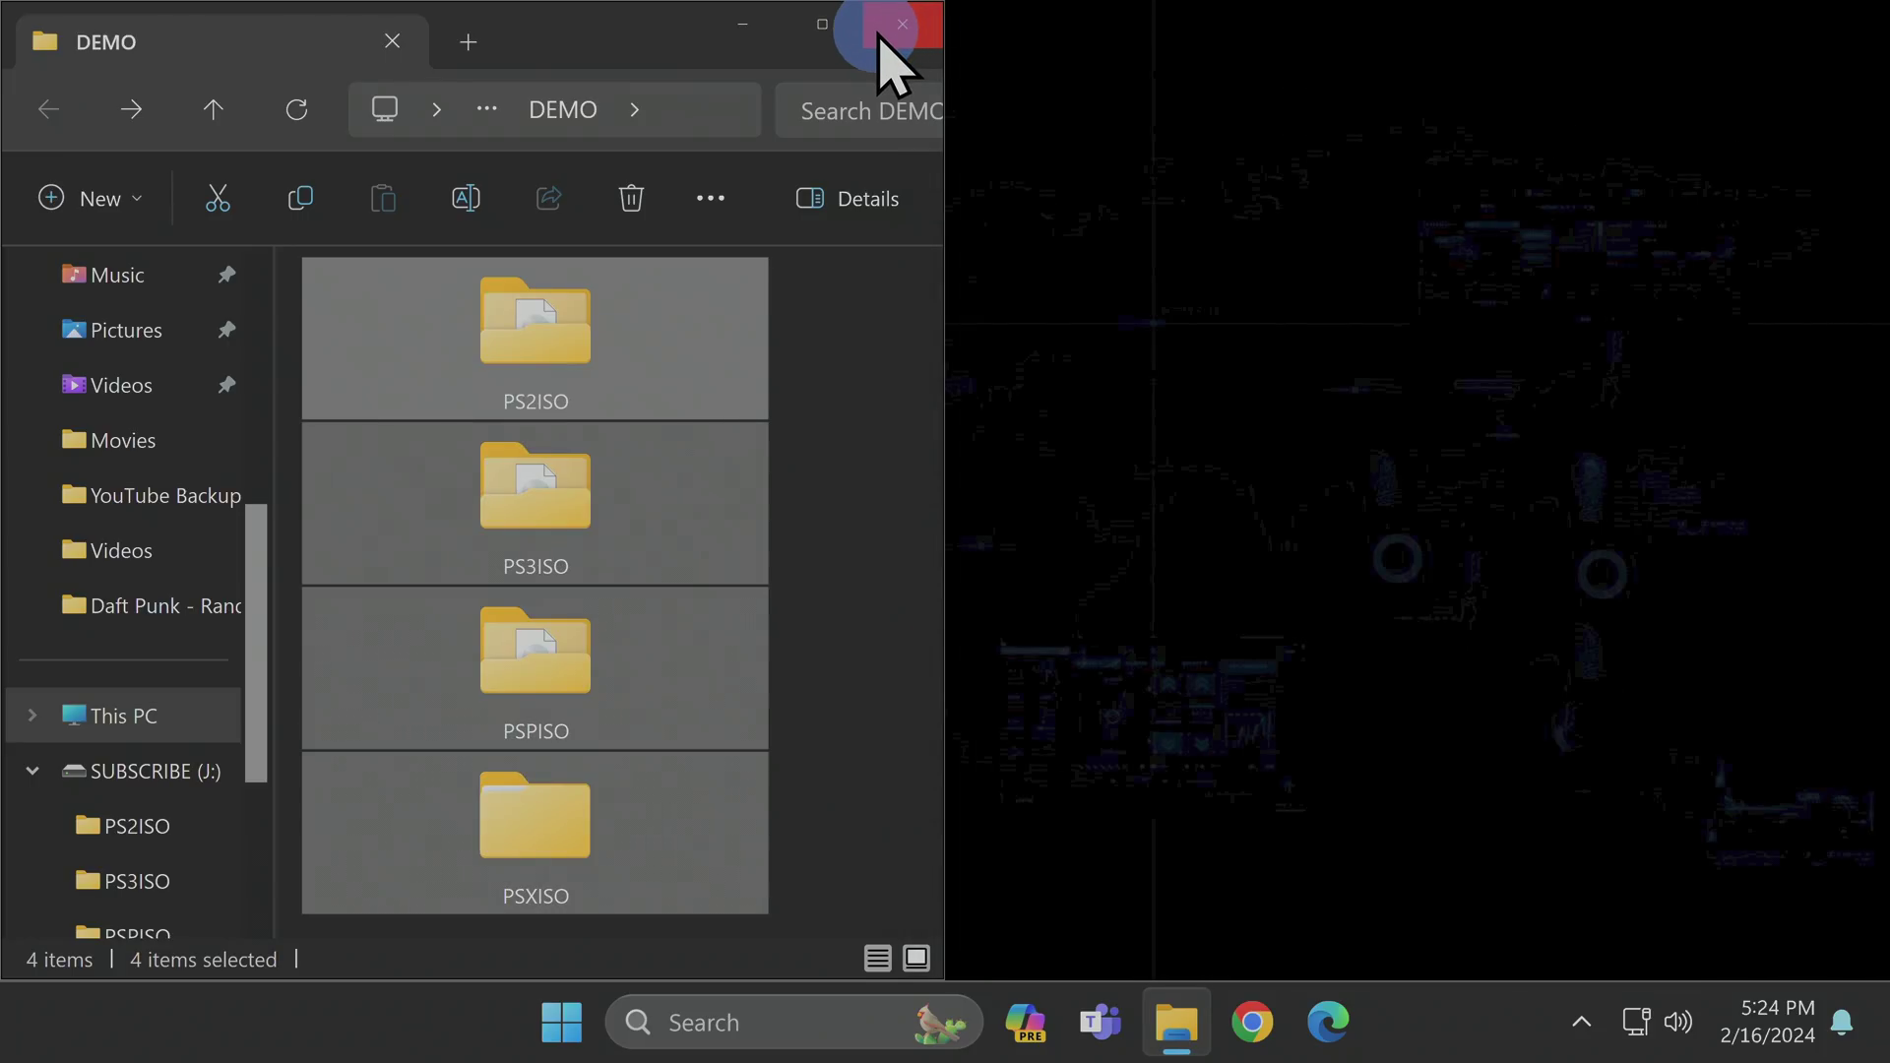
left_click(882, 34)
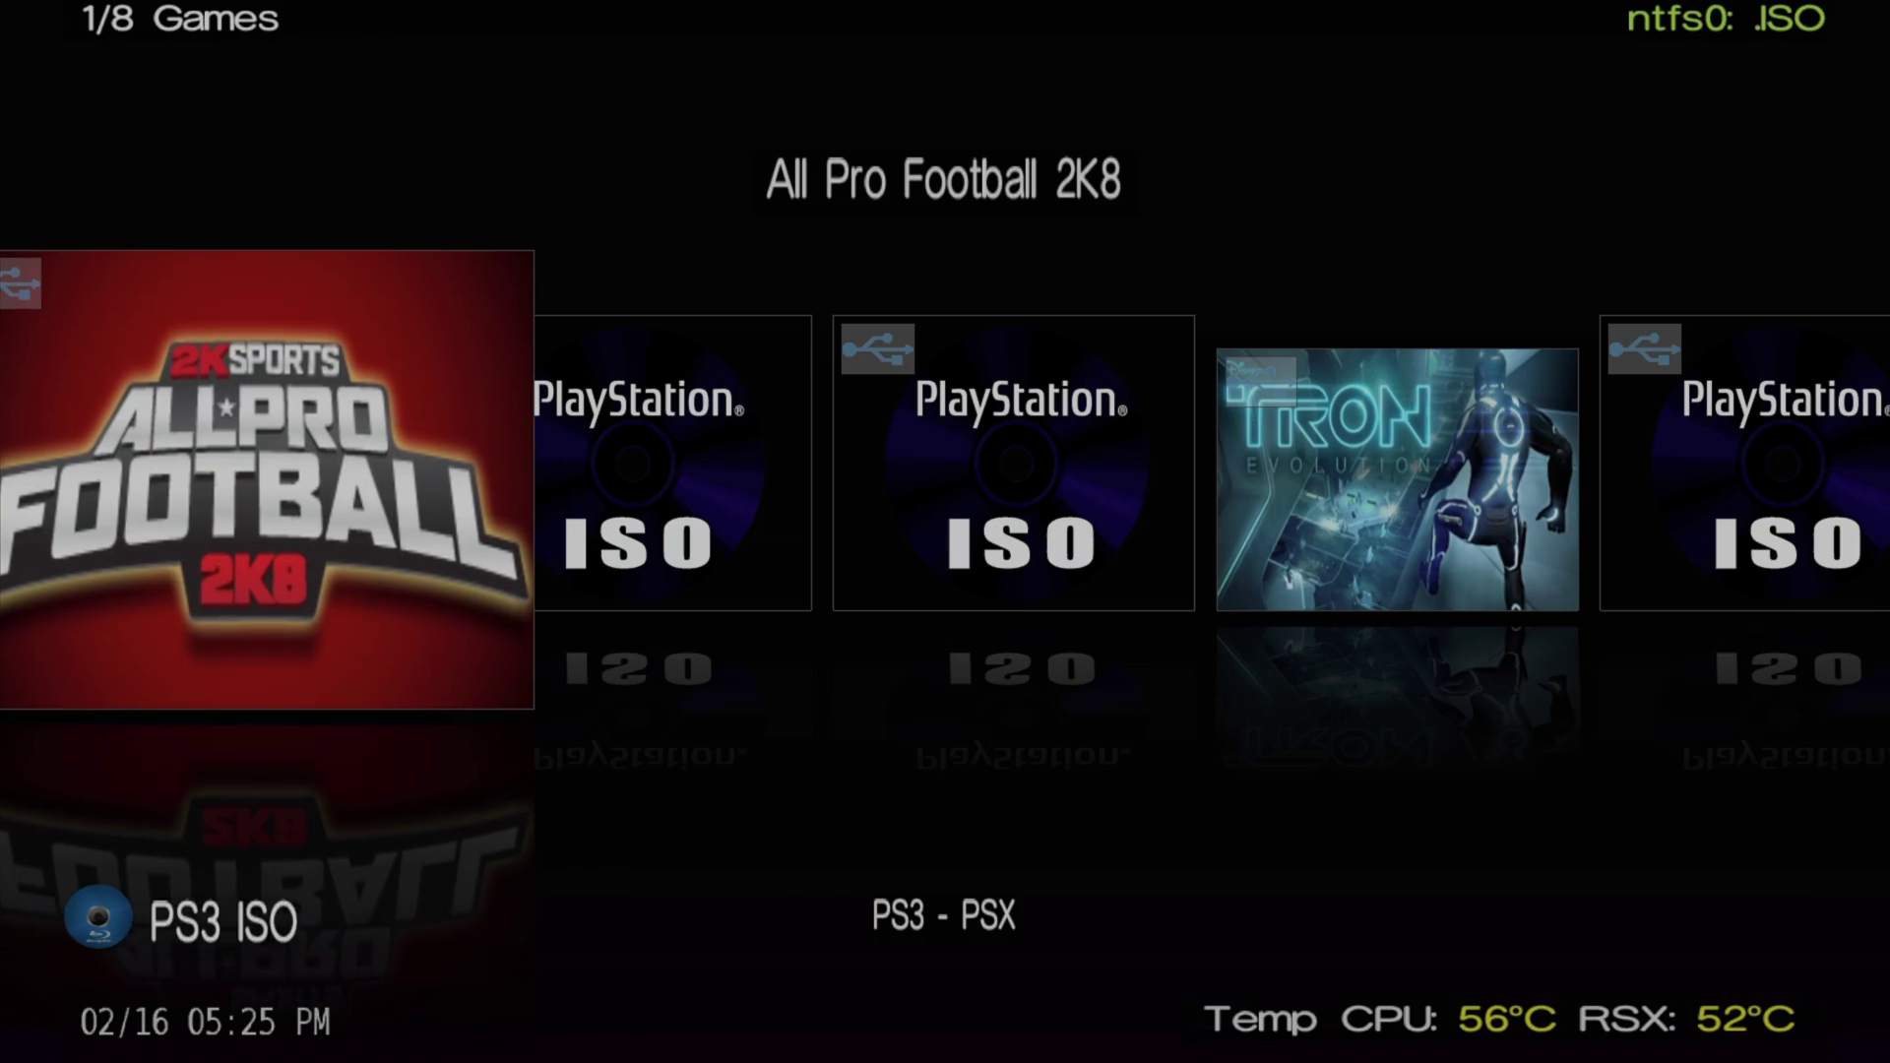
Step: On the PS3, browse through all the PS3 and PSX games in IRISMAN's coverflow and return to All Pro Football 2K8
key("Right")
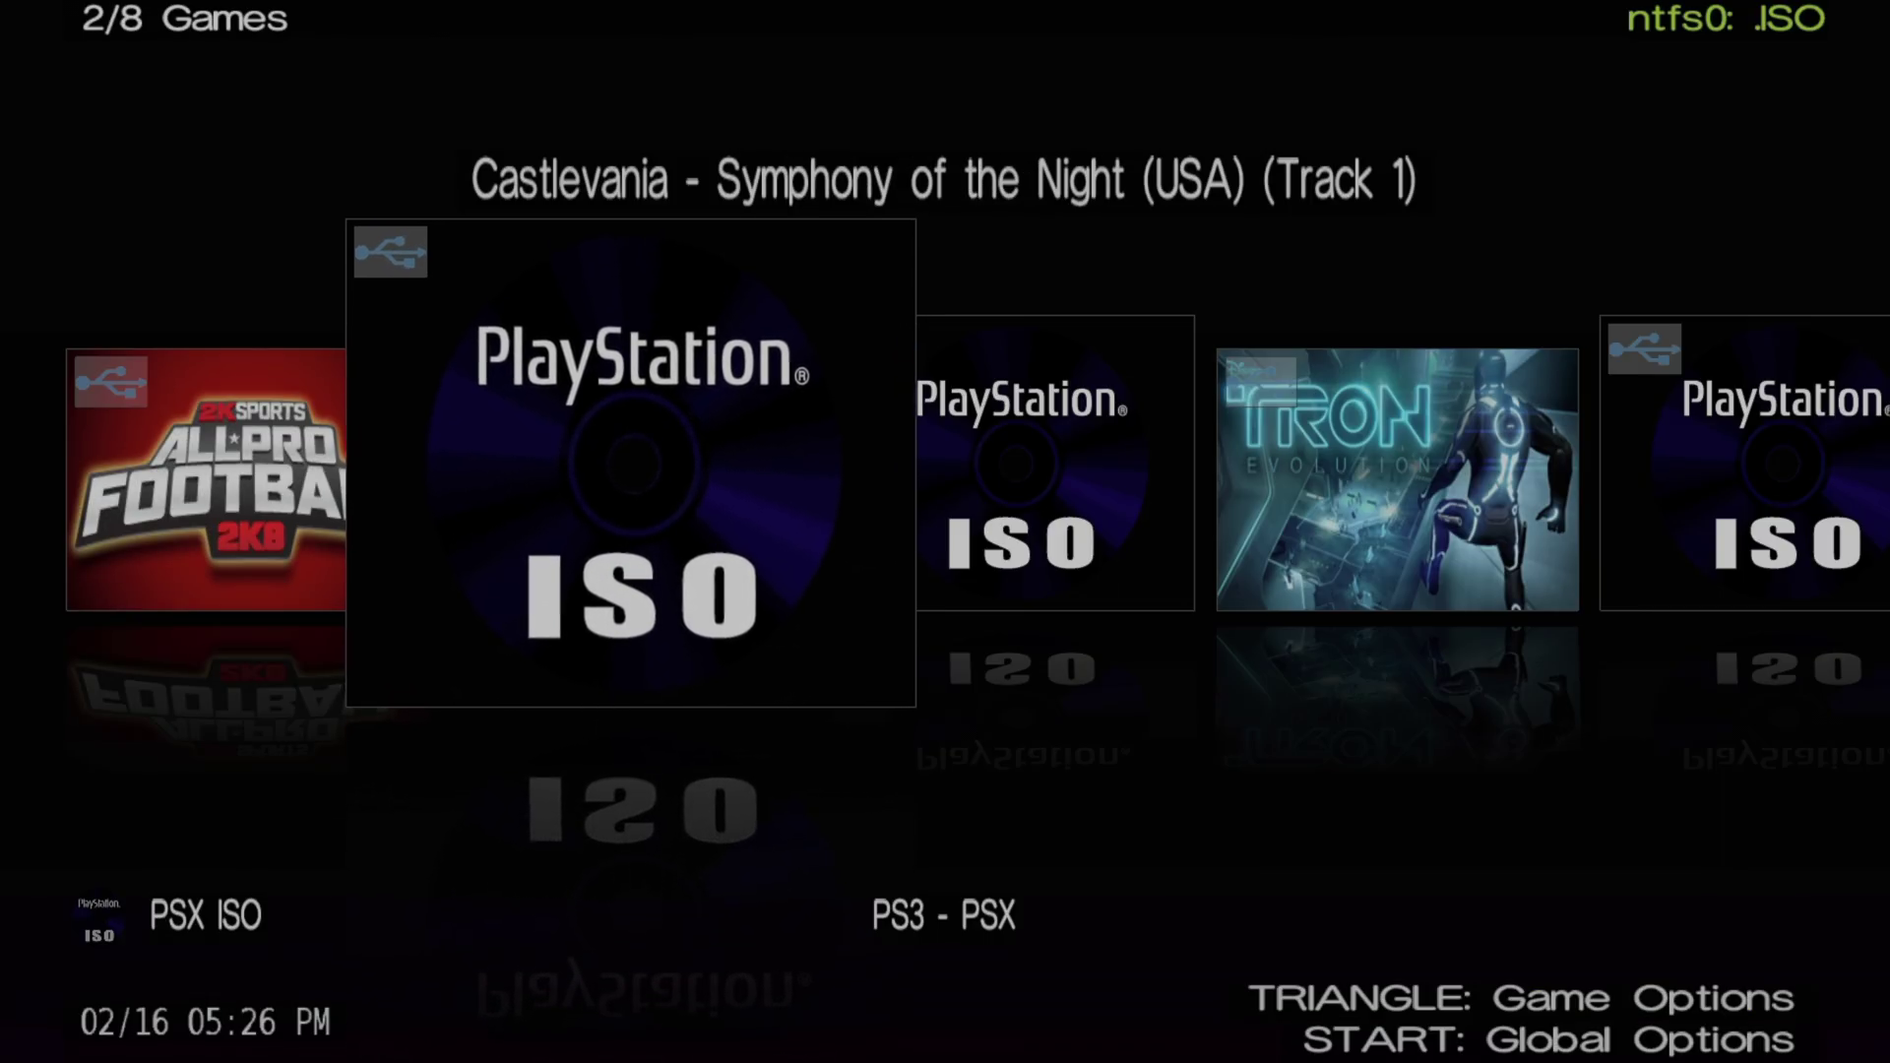
key("Right")
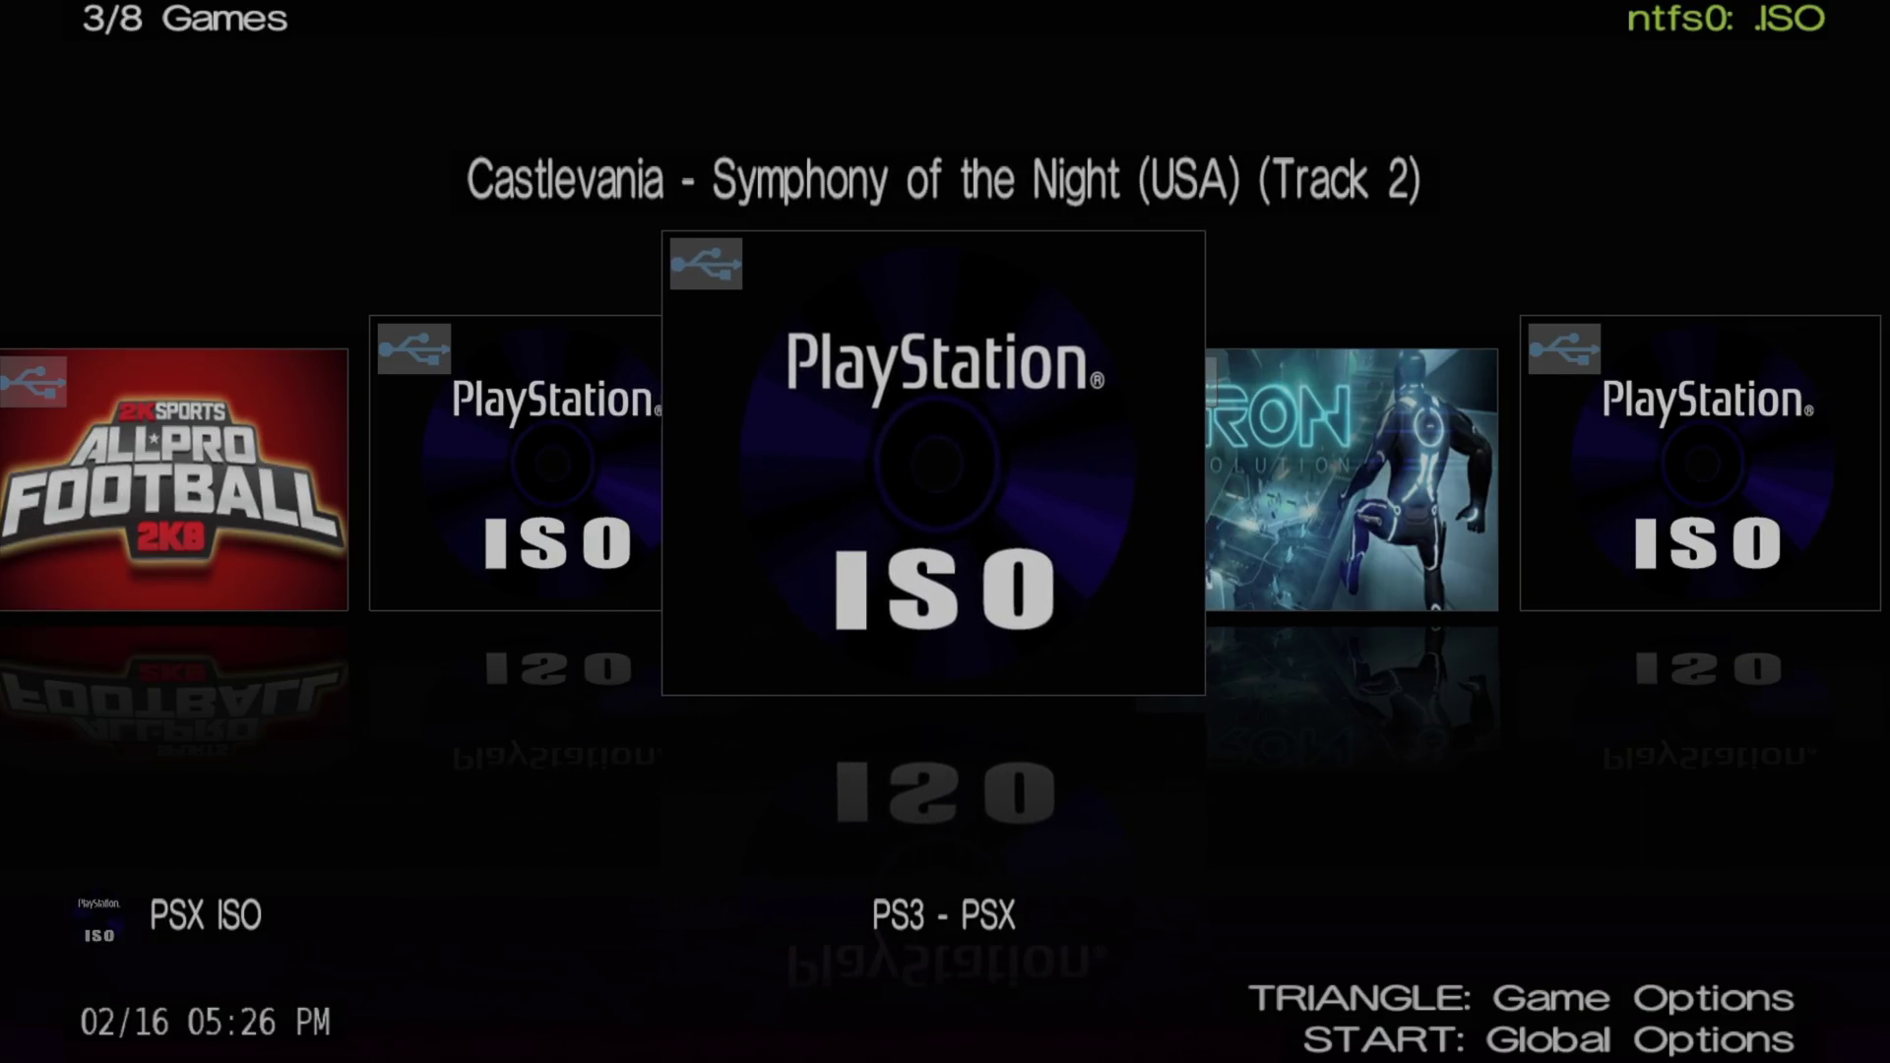
key("Right")
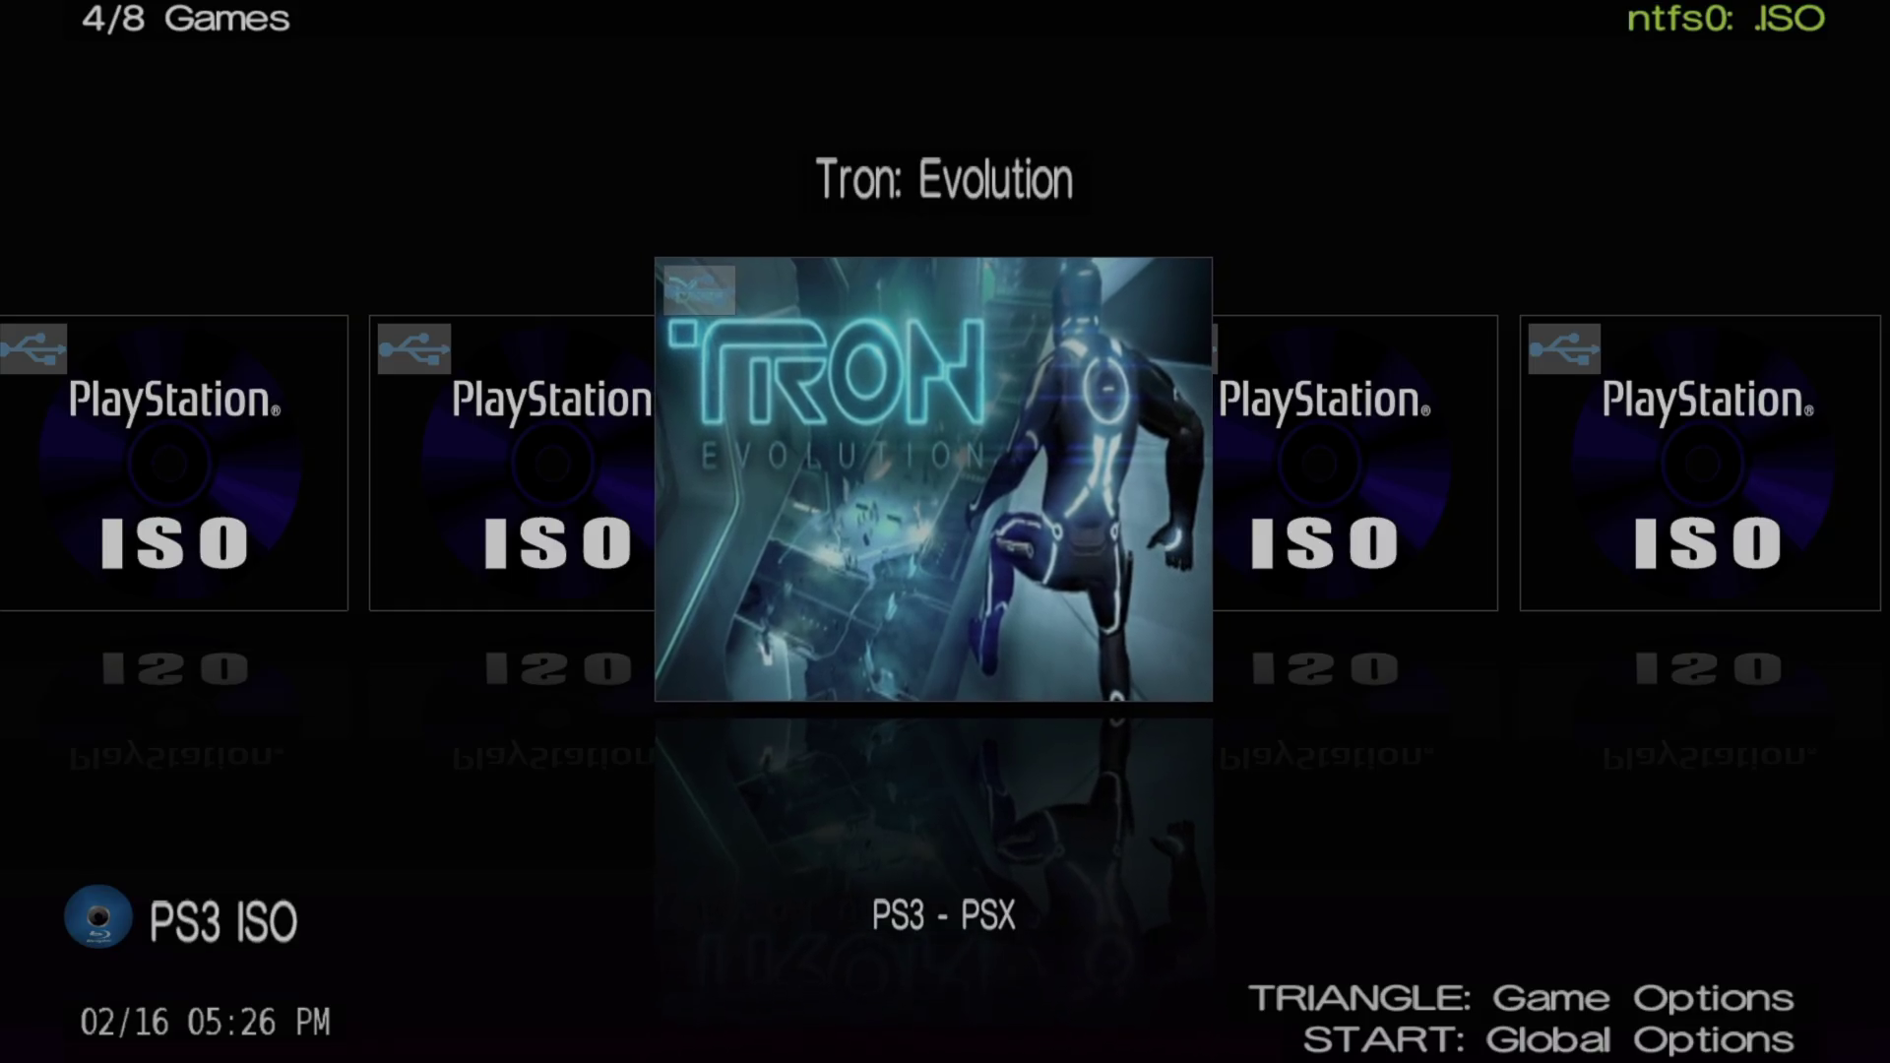
key("Right")
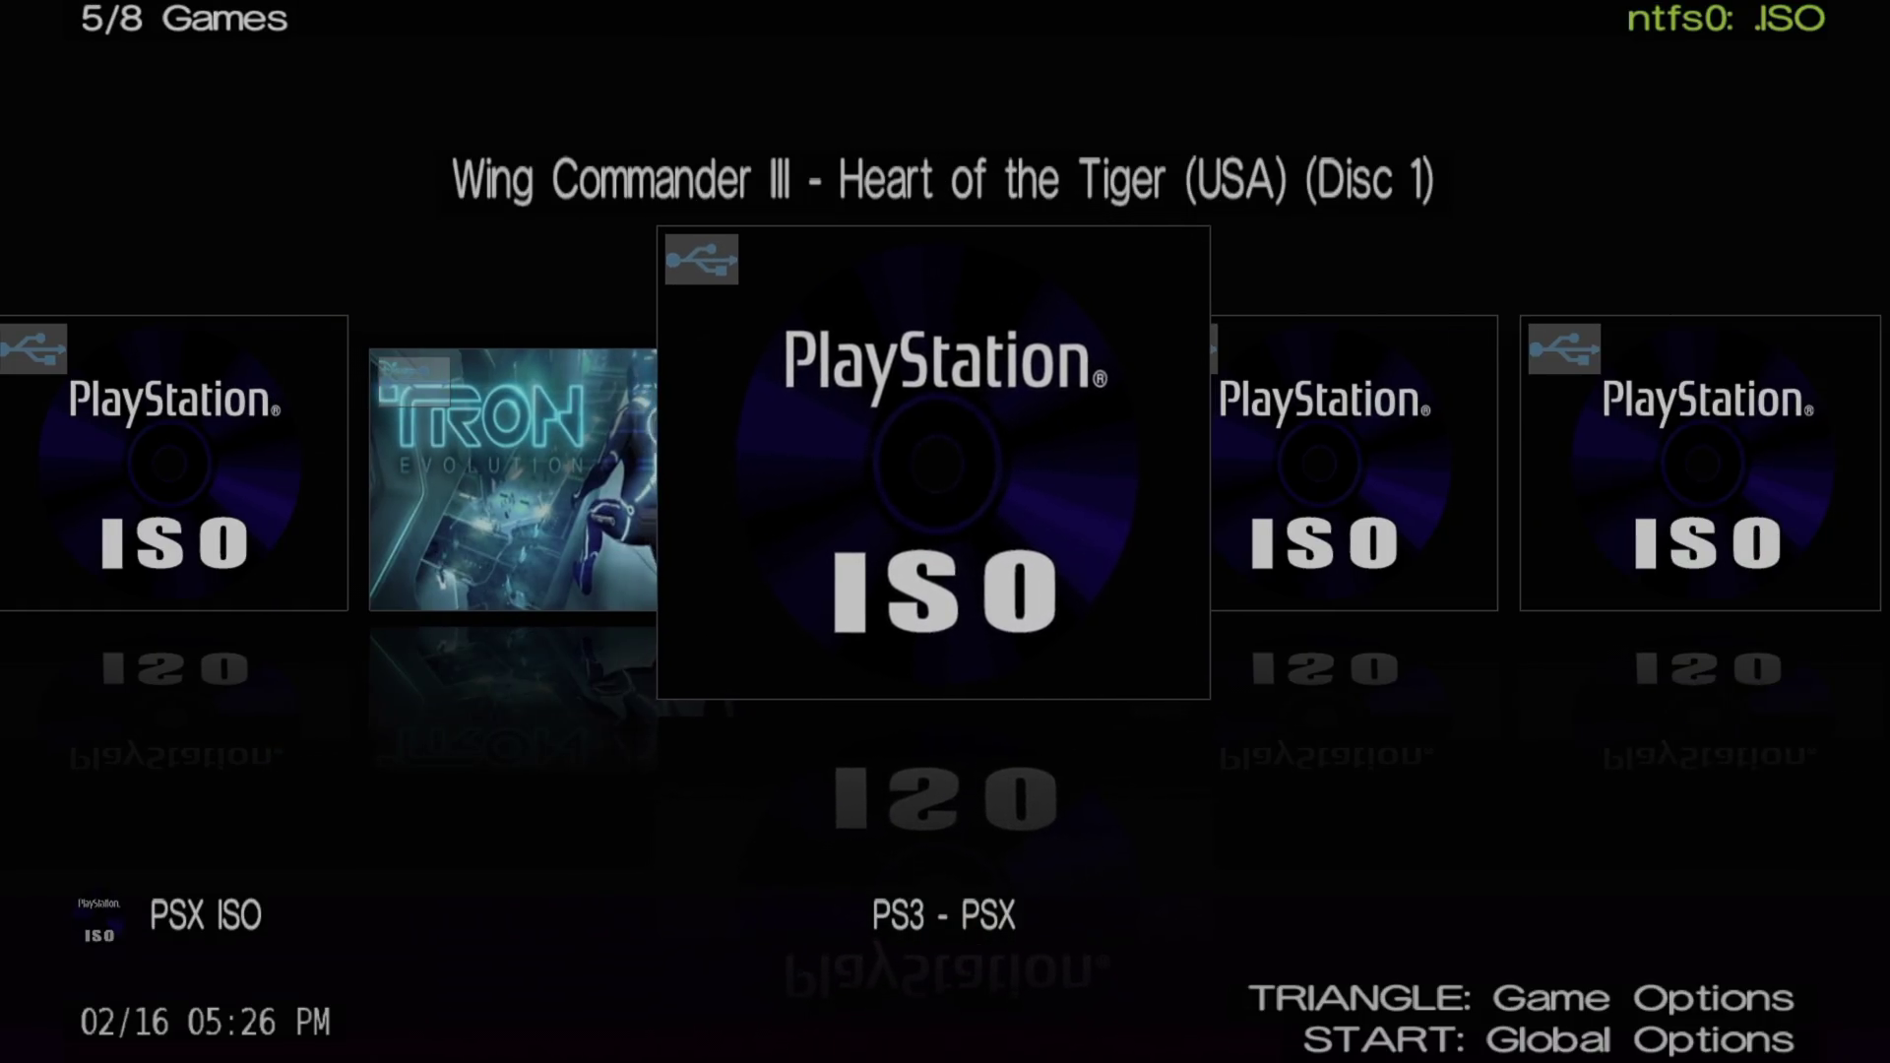
key("Right")
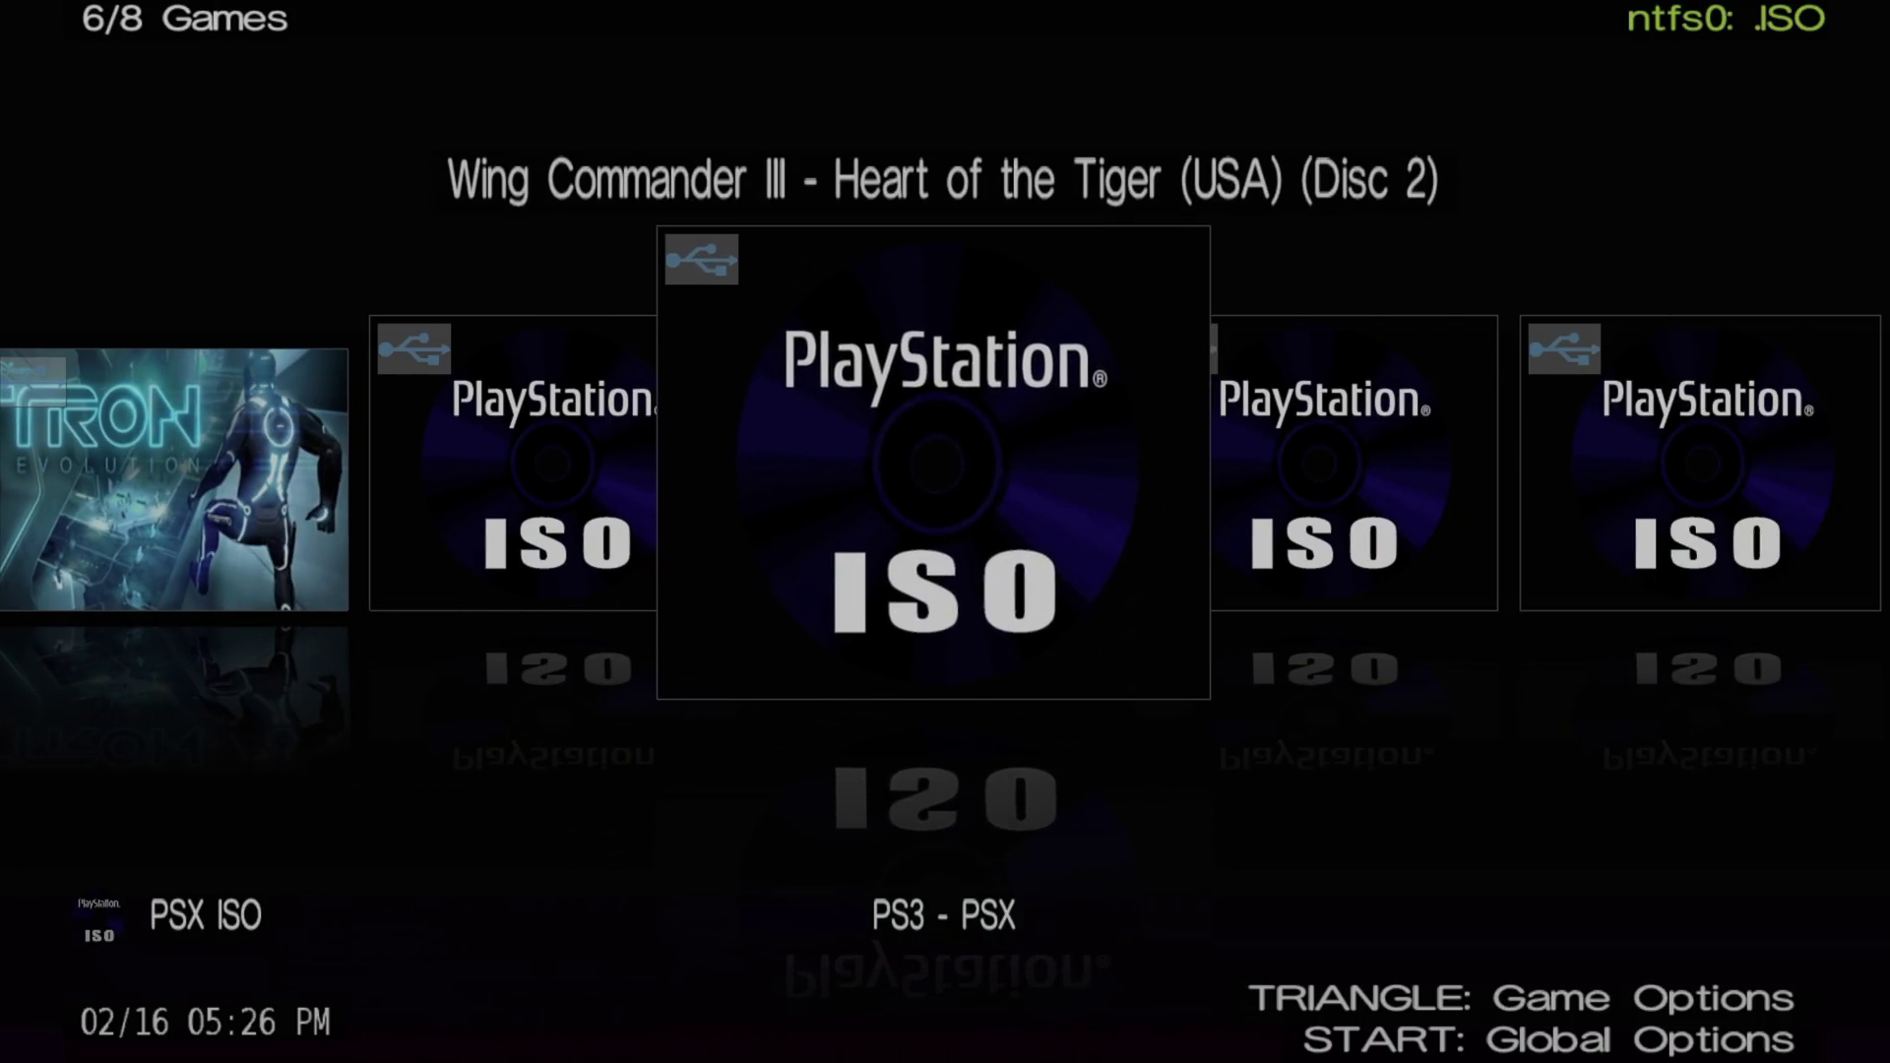
key("Right")
key("Right")
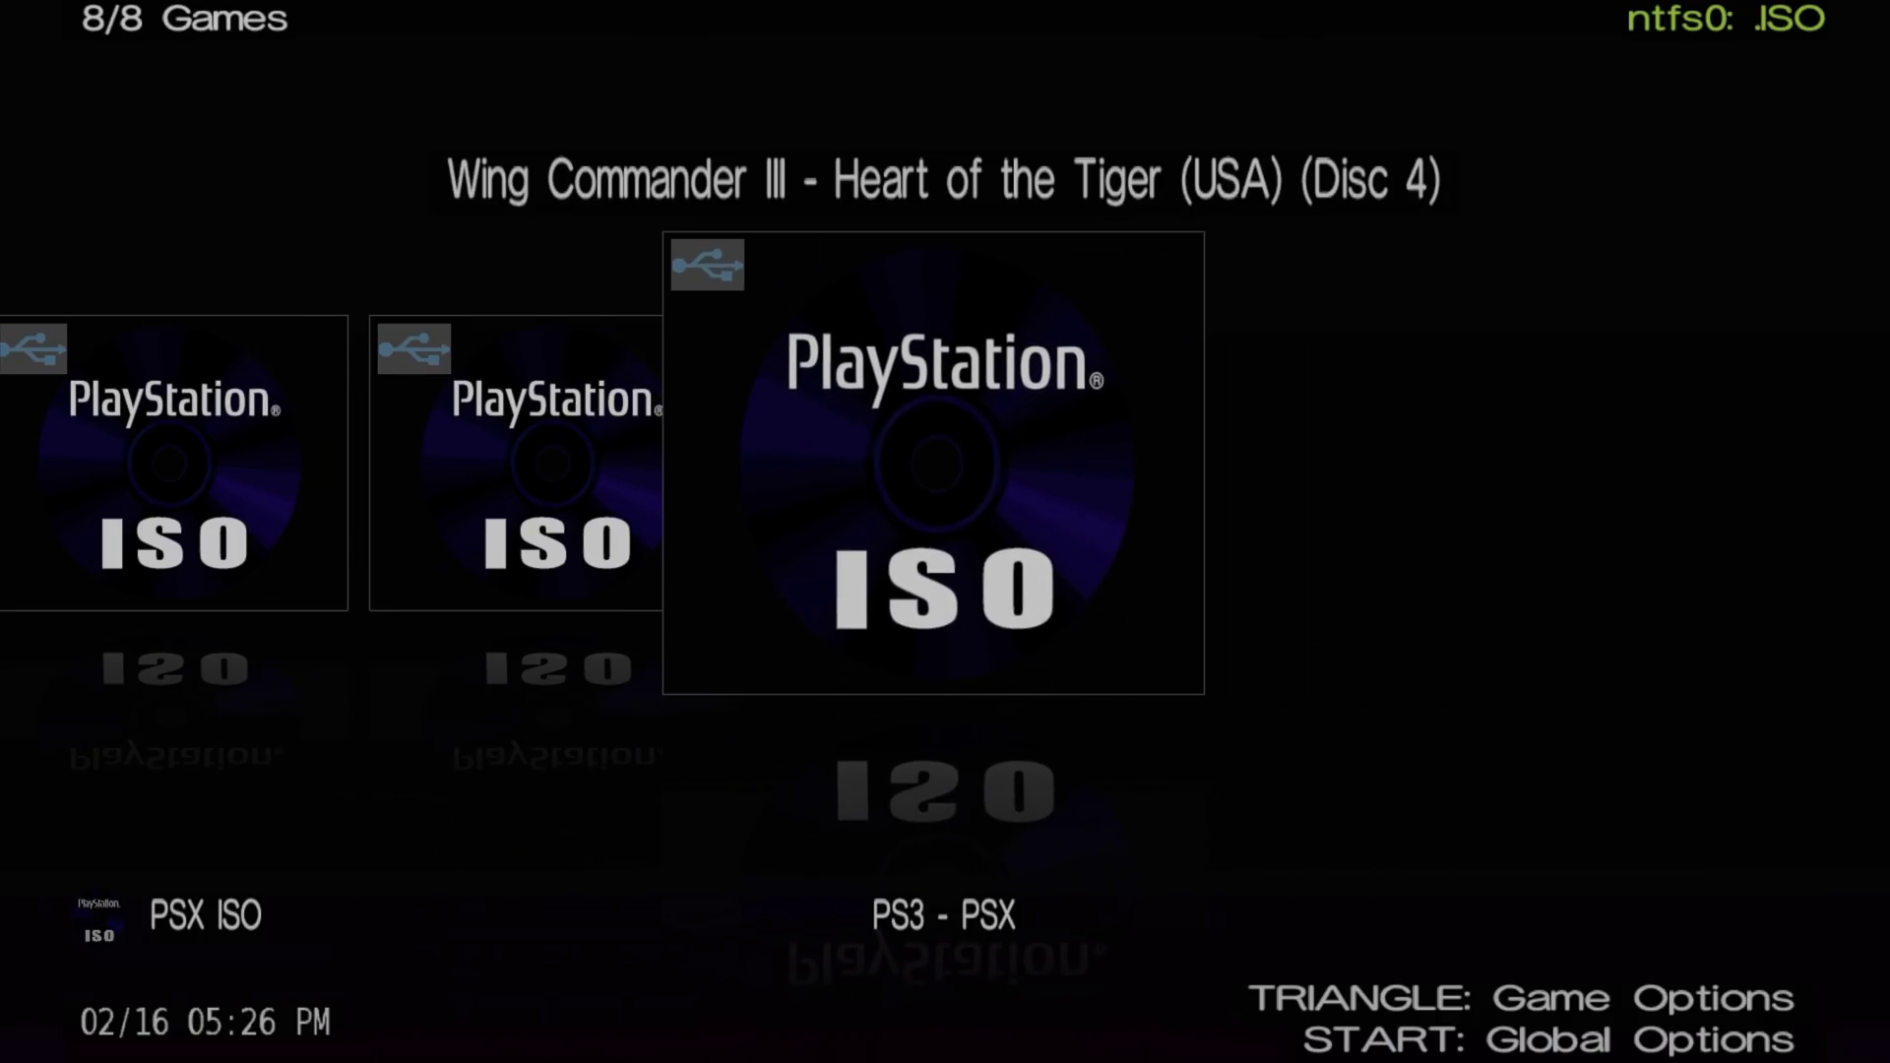
key("Right")
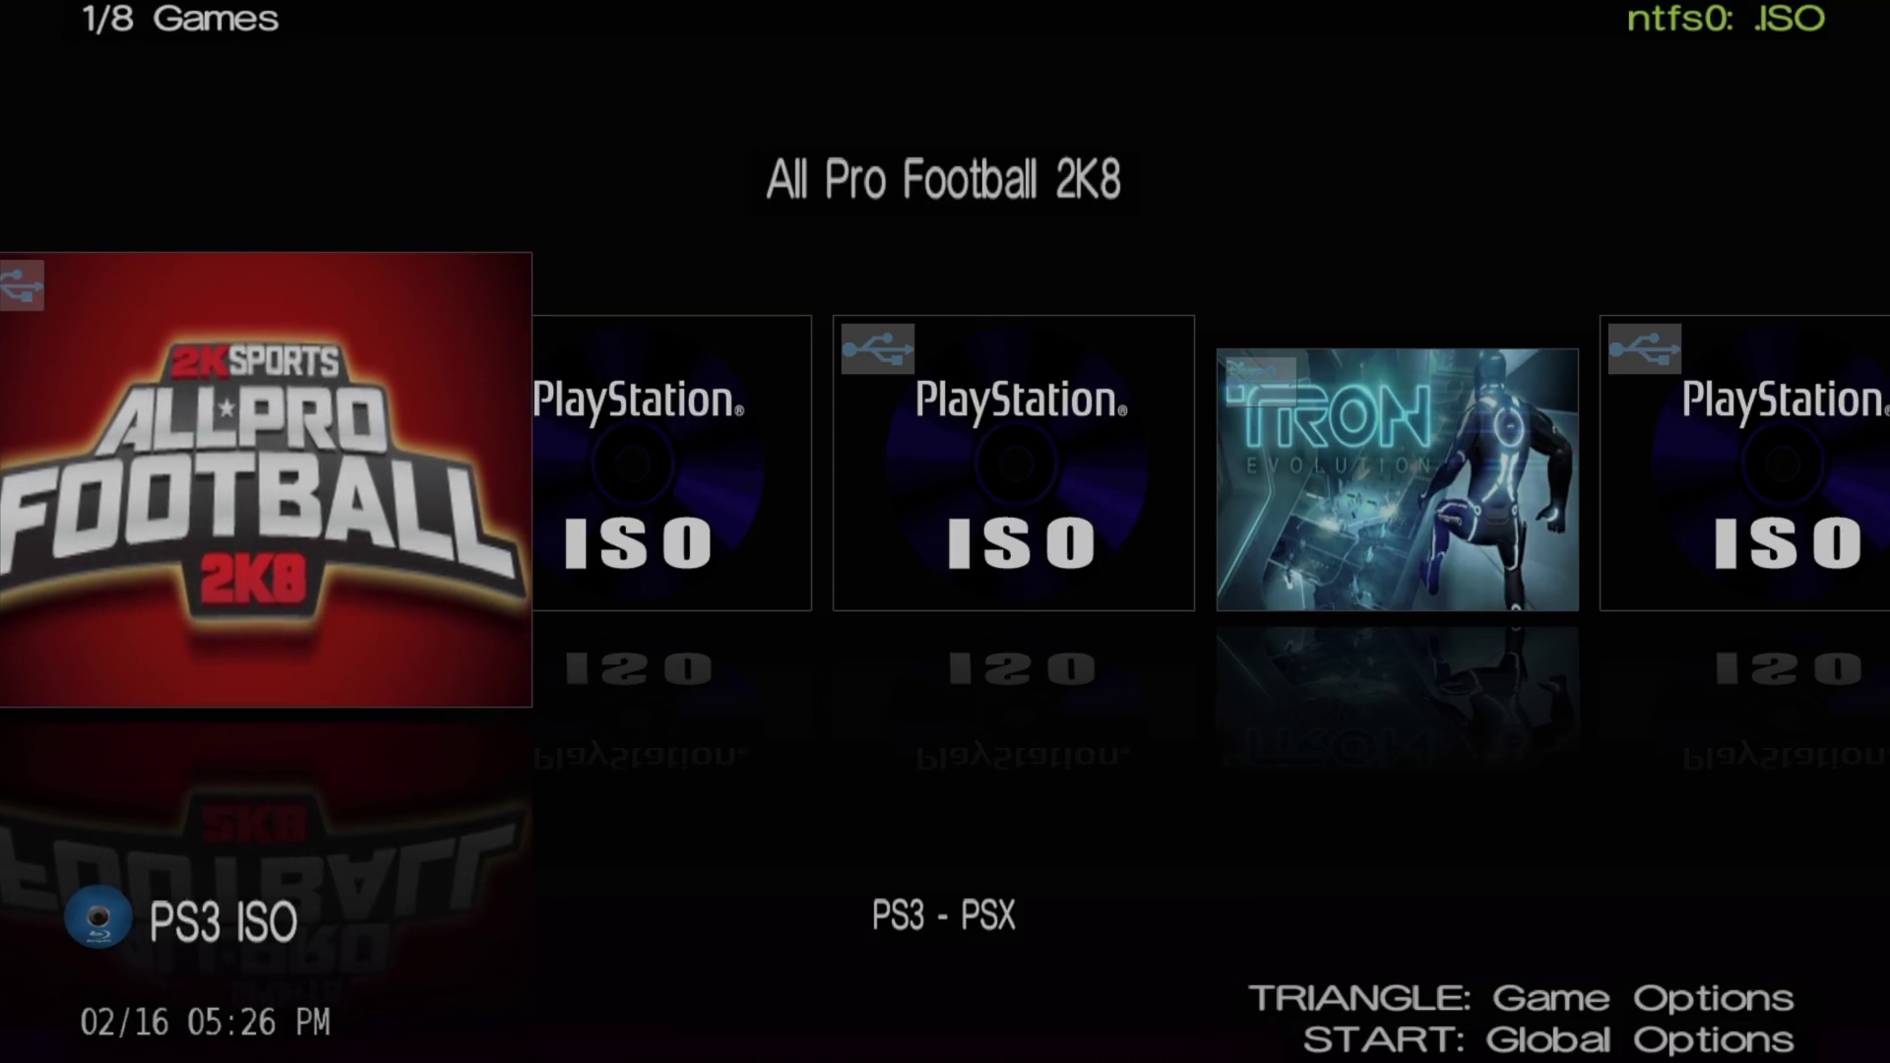
Step: Open IRISMAN's File Manager from the tools in the global options
key("Return")
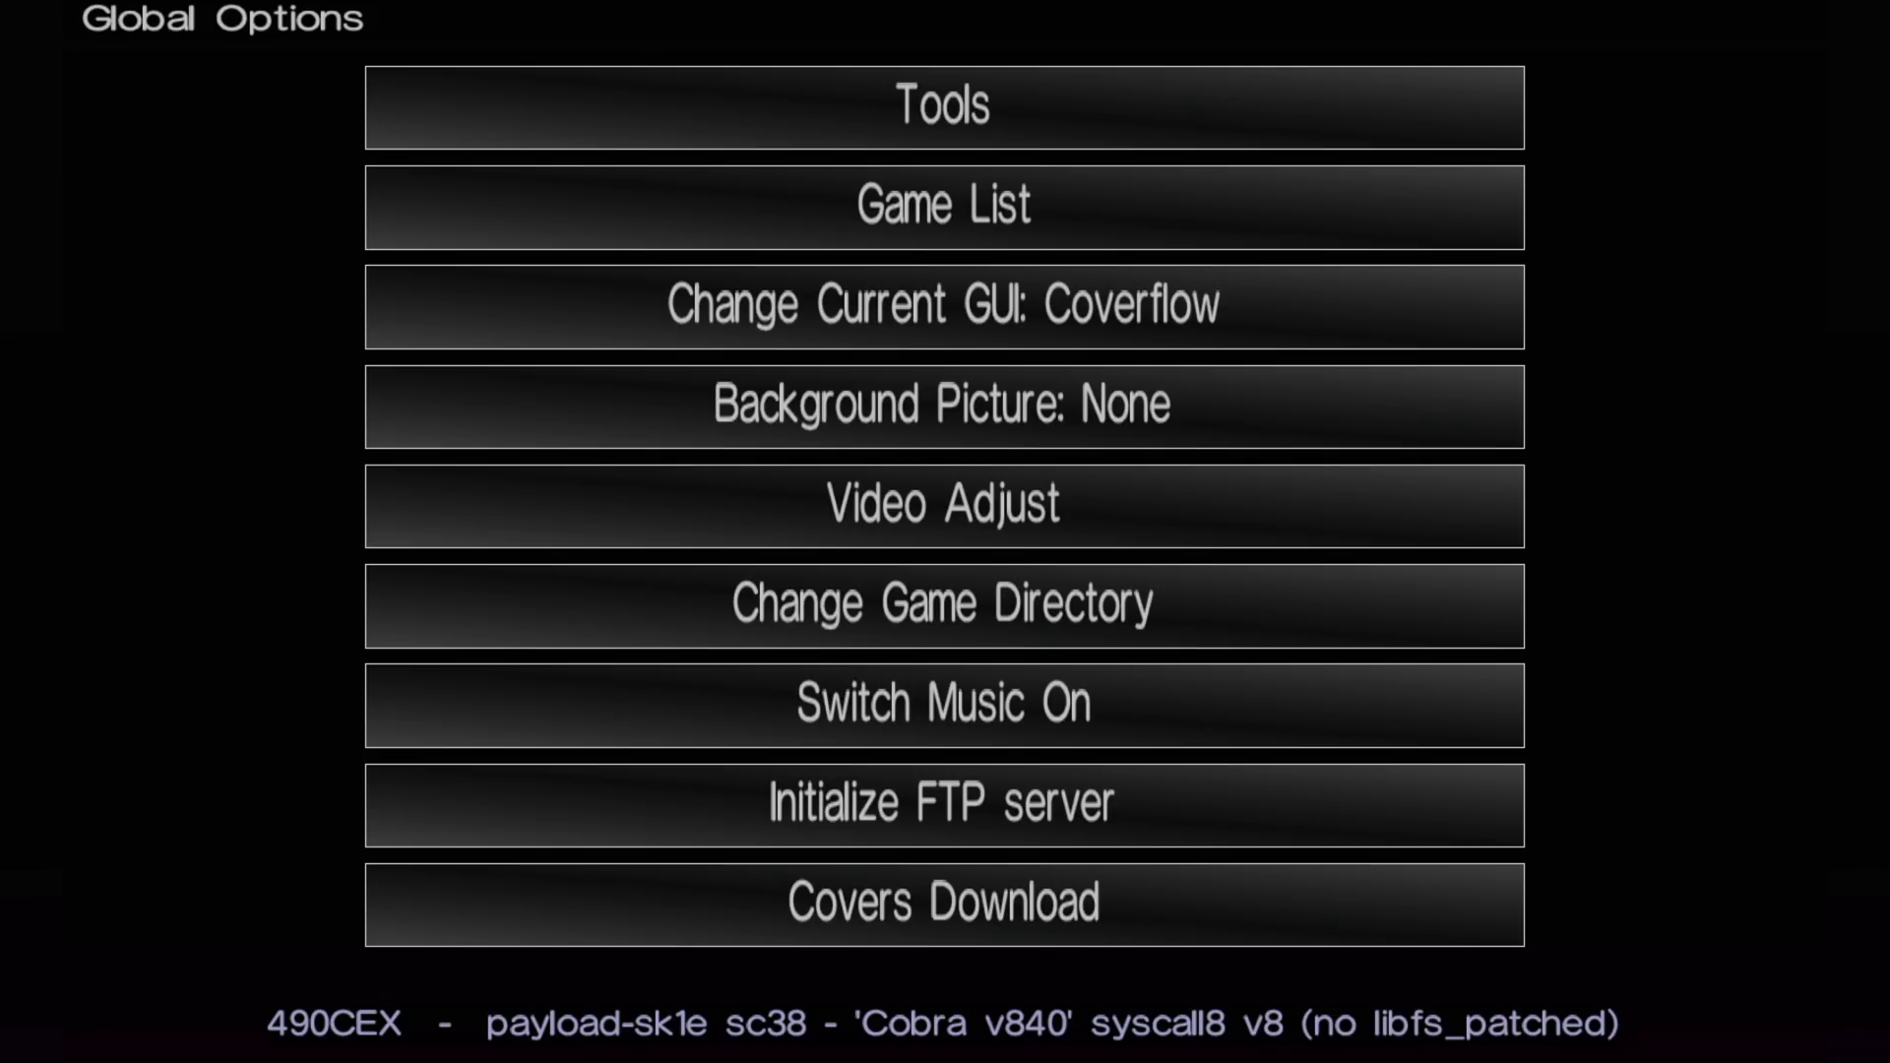
key("Return")
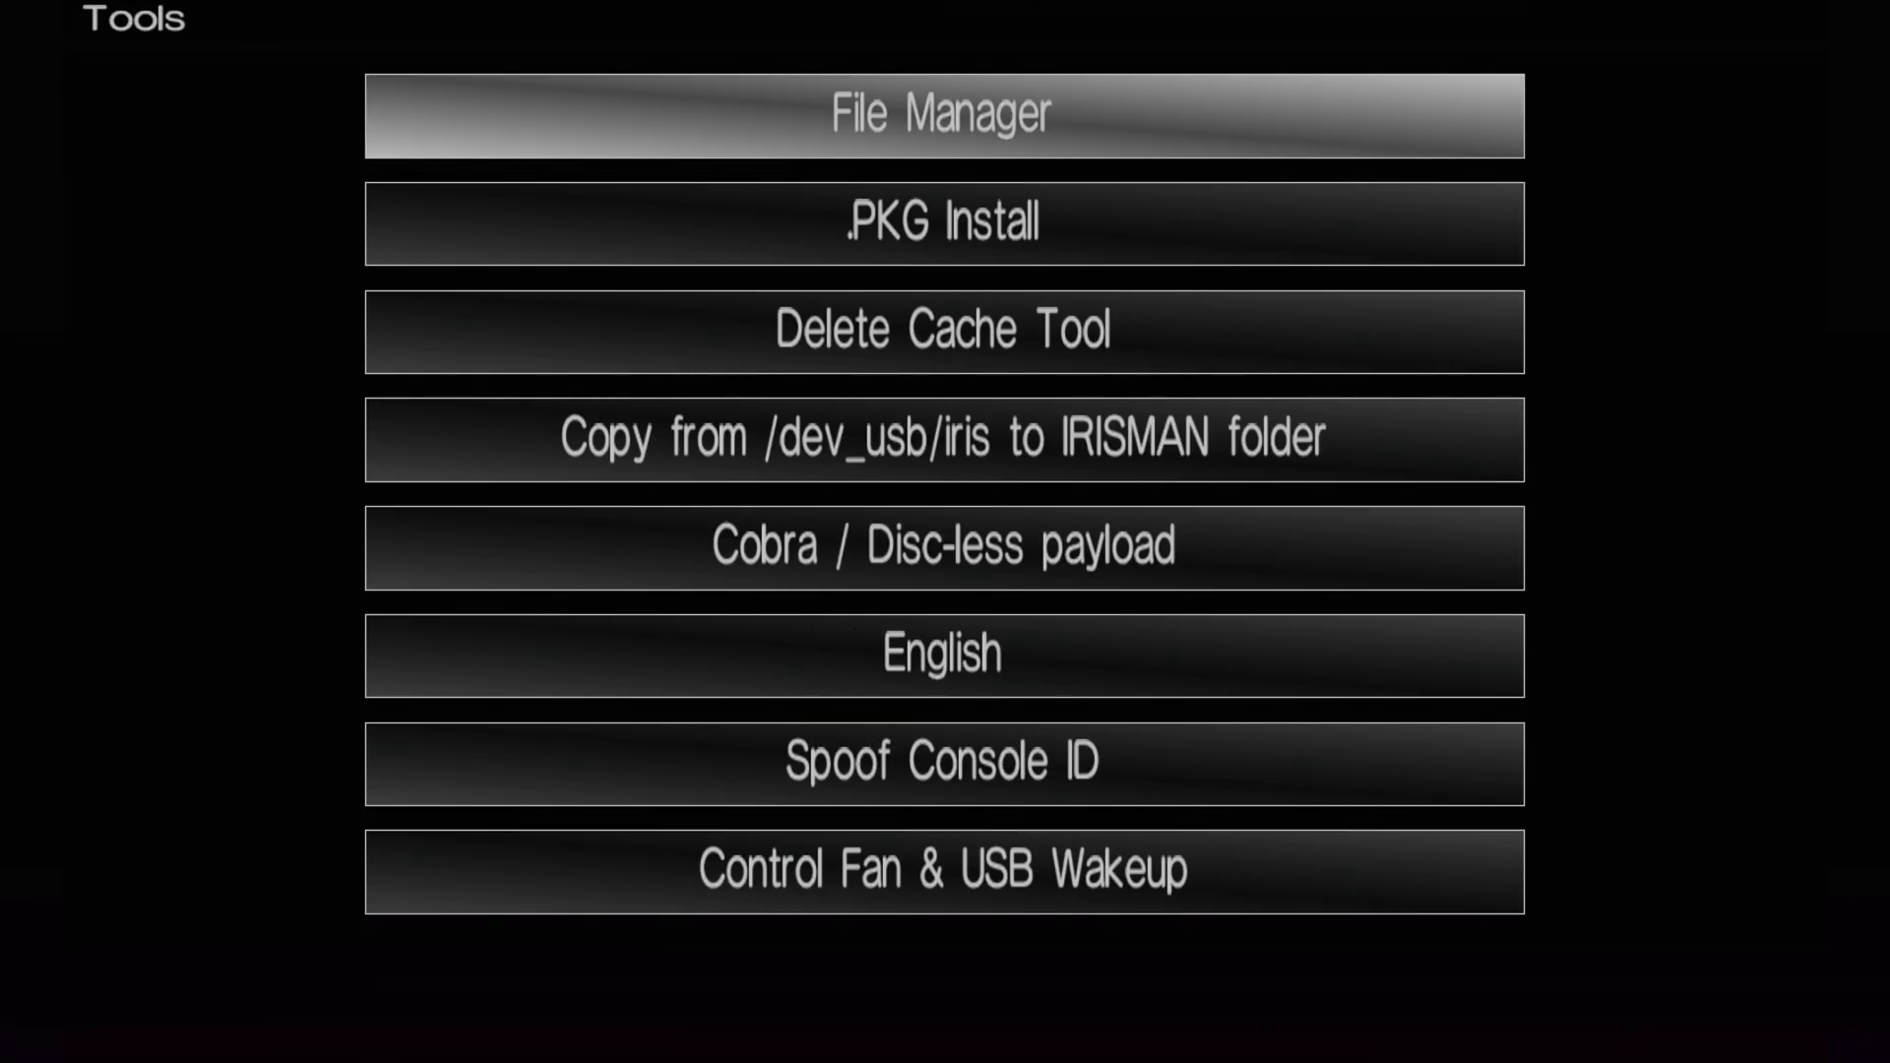
key("Return")
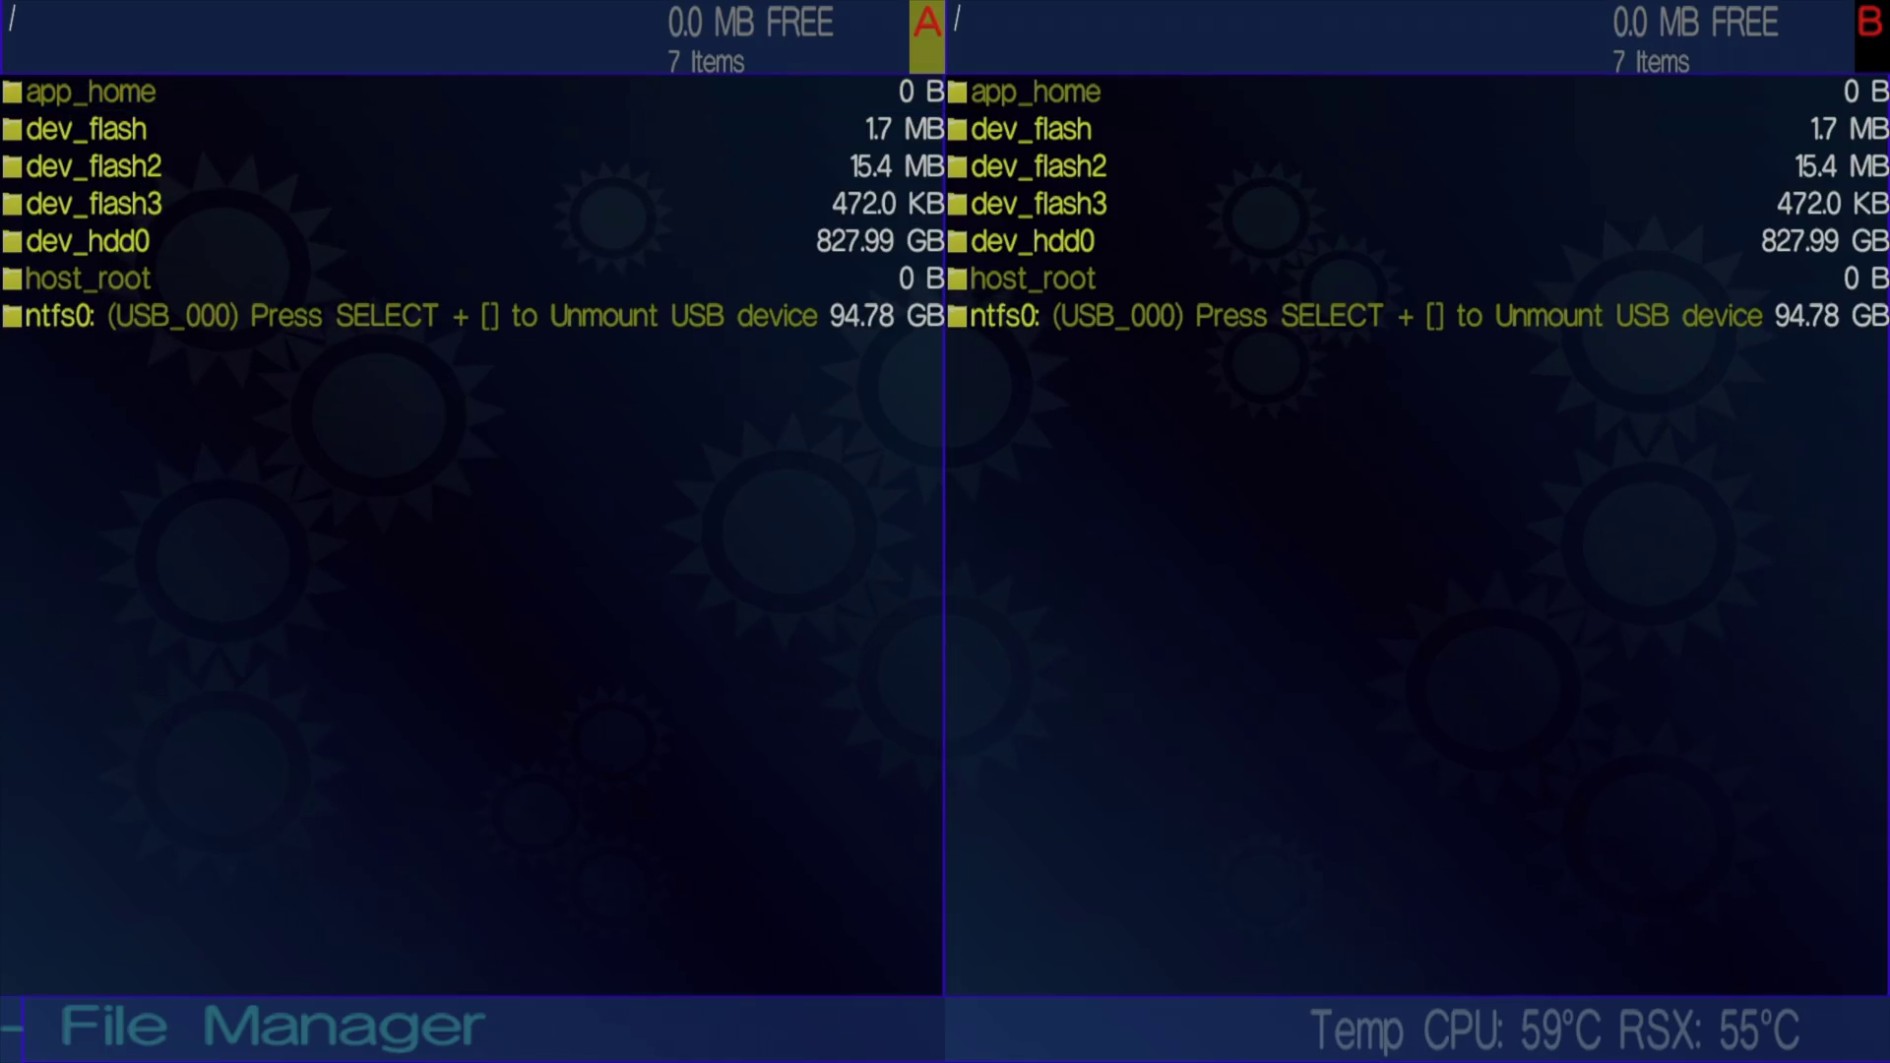
Step: Open the ntfs0: USB device in pane A of the File Manager to list its ISO folders
key("Right")
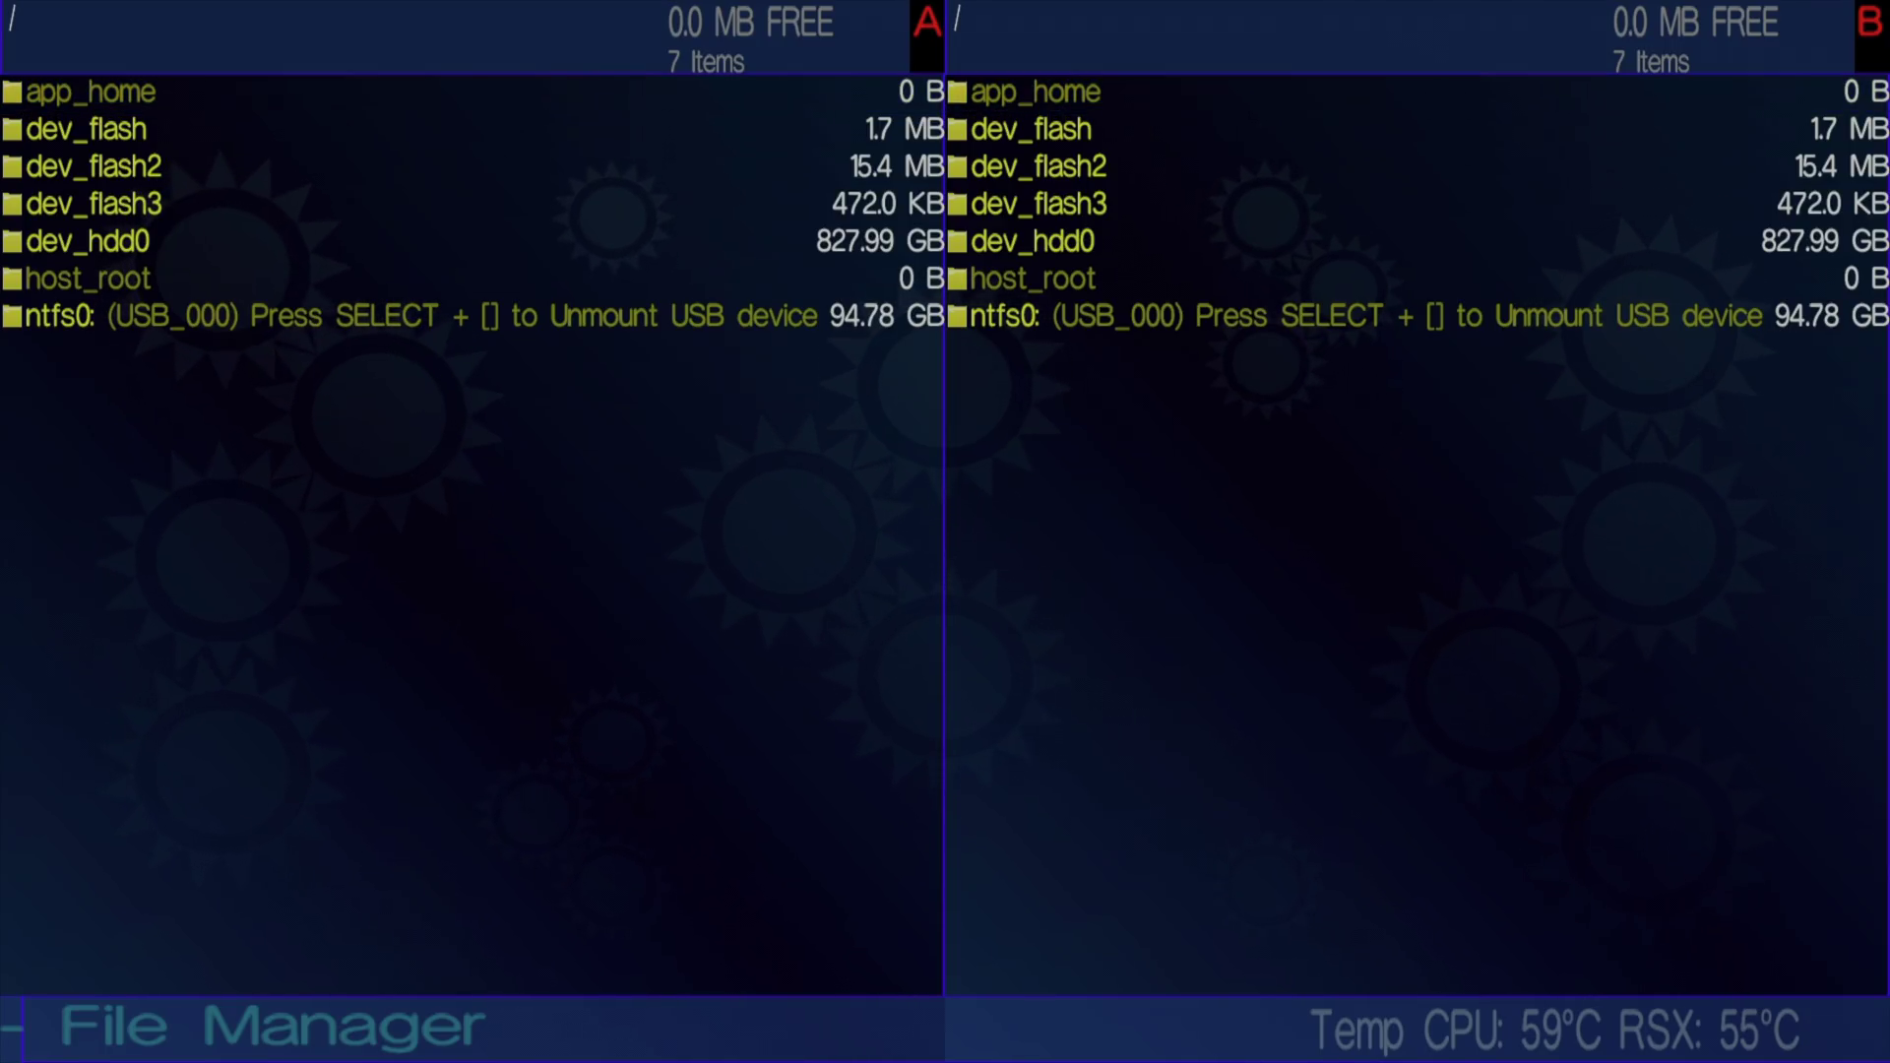
key("Left")
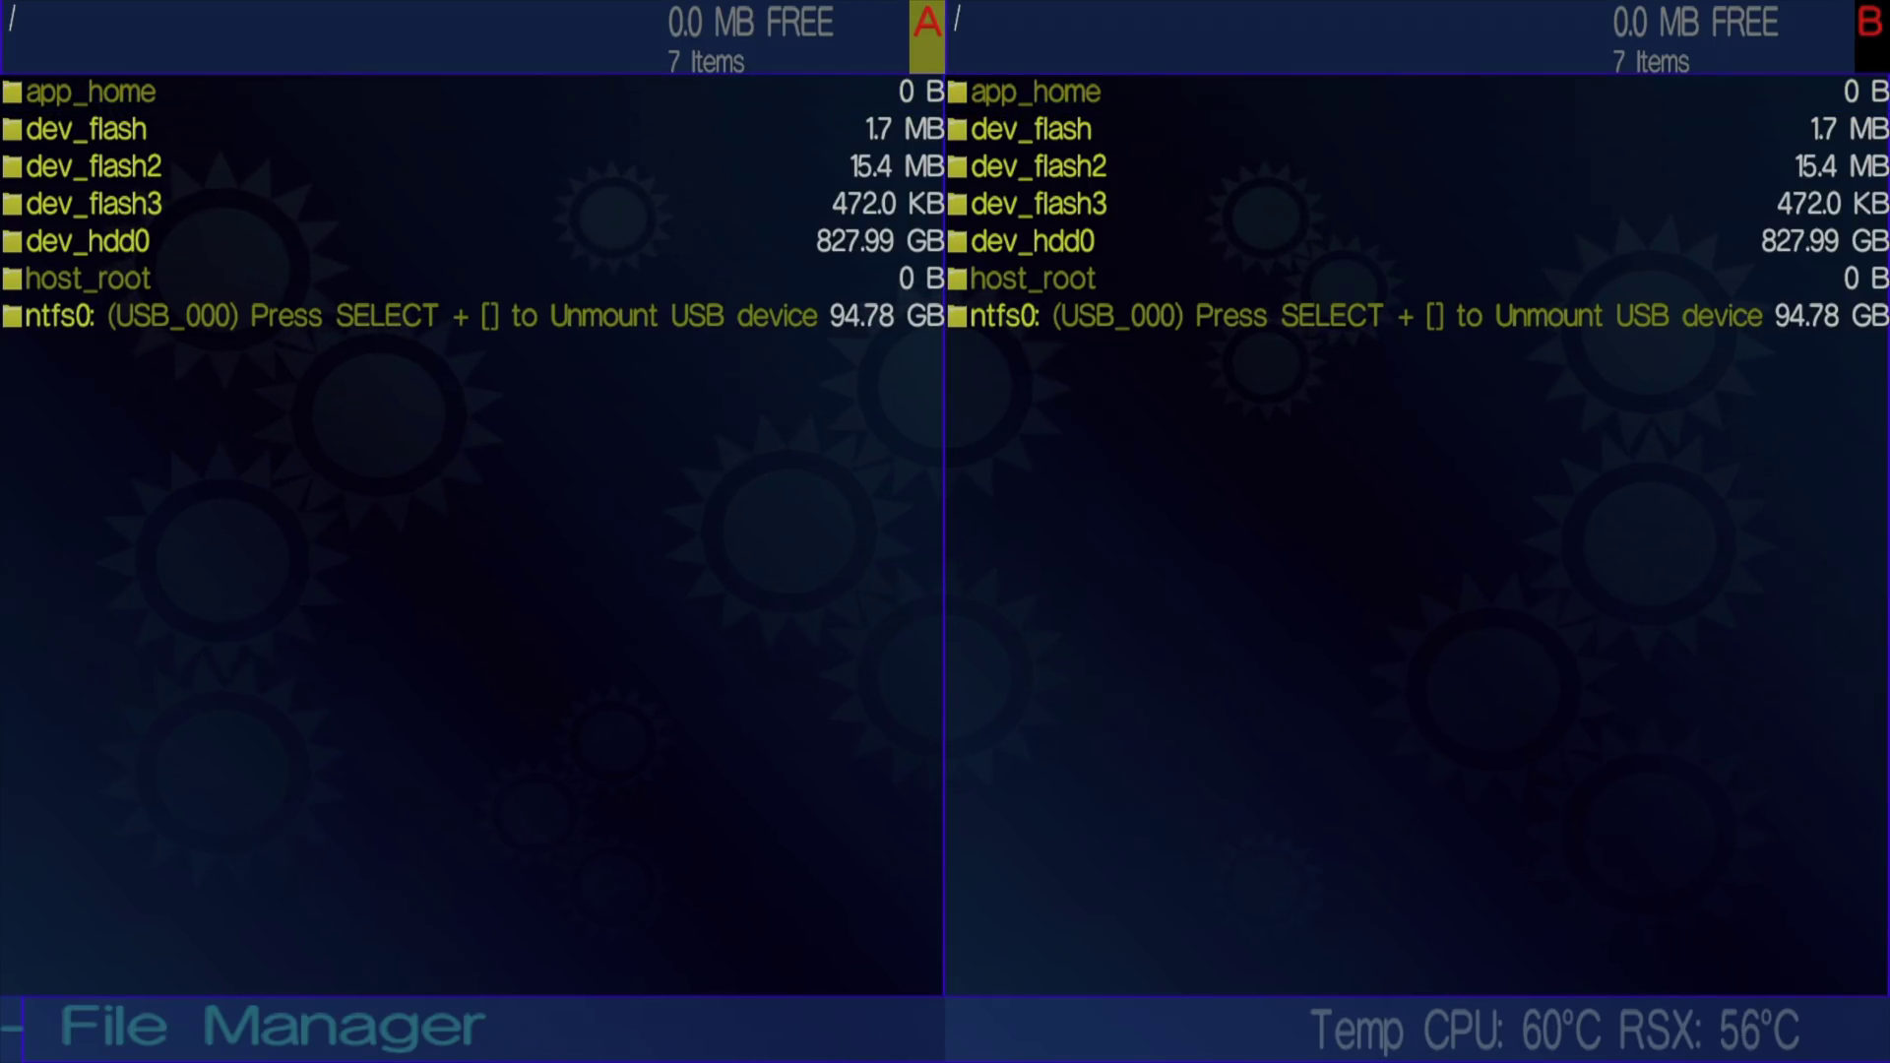
key("Down")
key("Down")
key("Down")
key("Down")
key("Down")
key("Down")
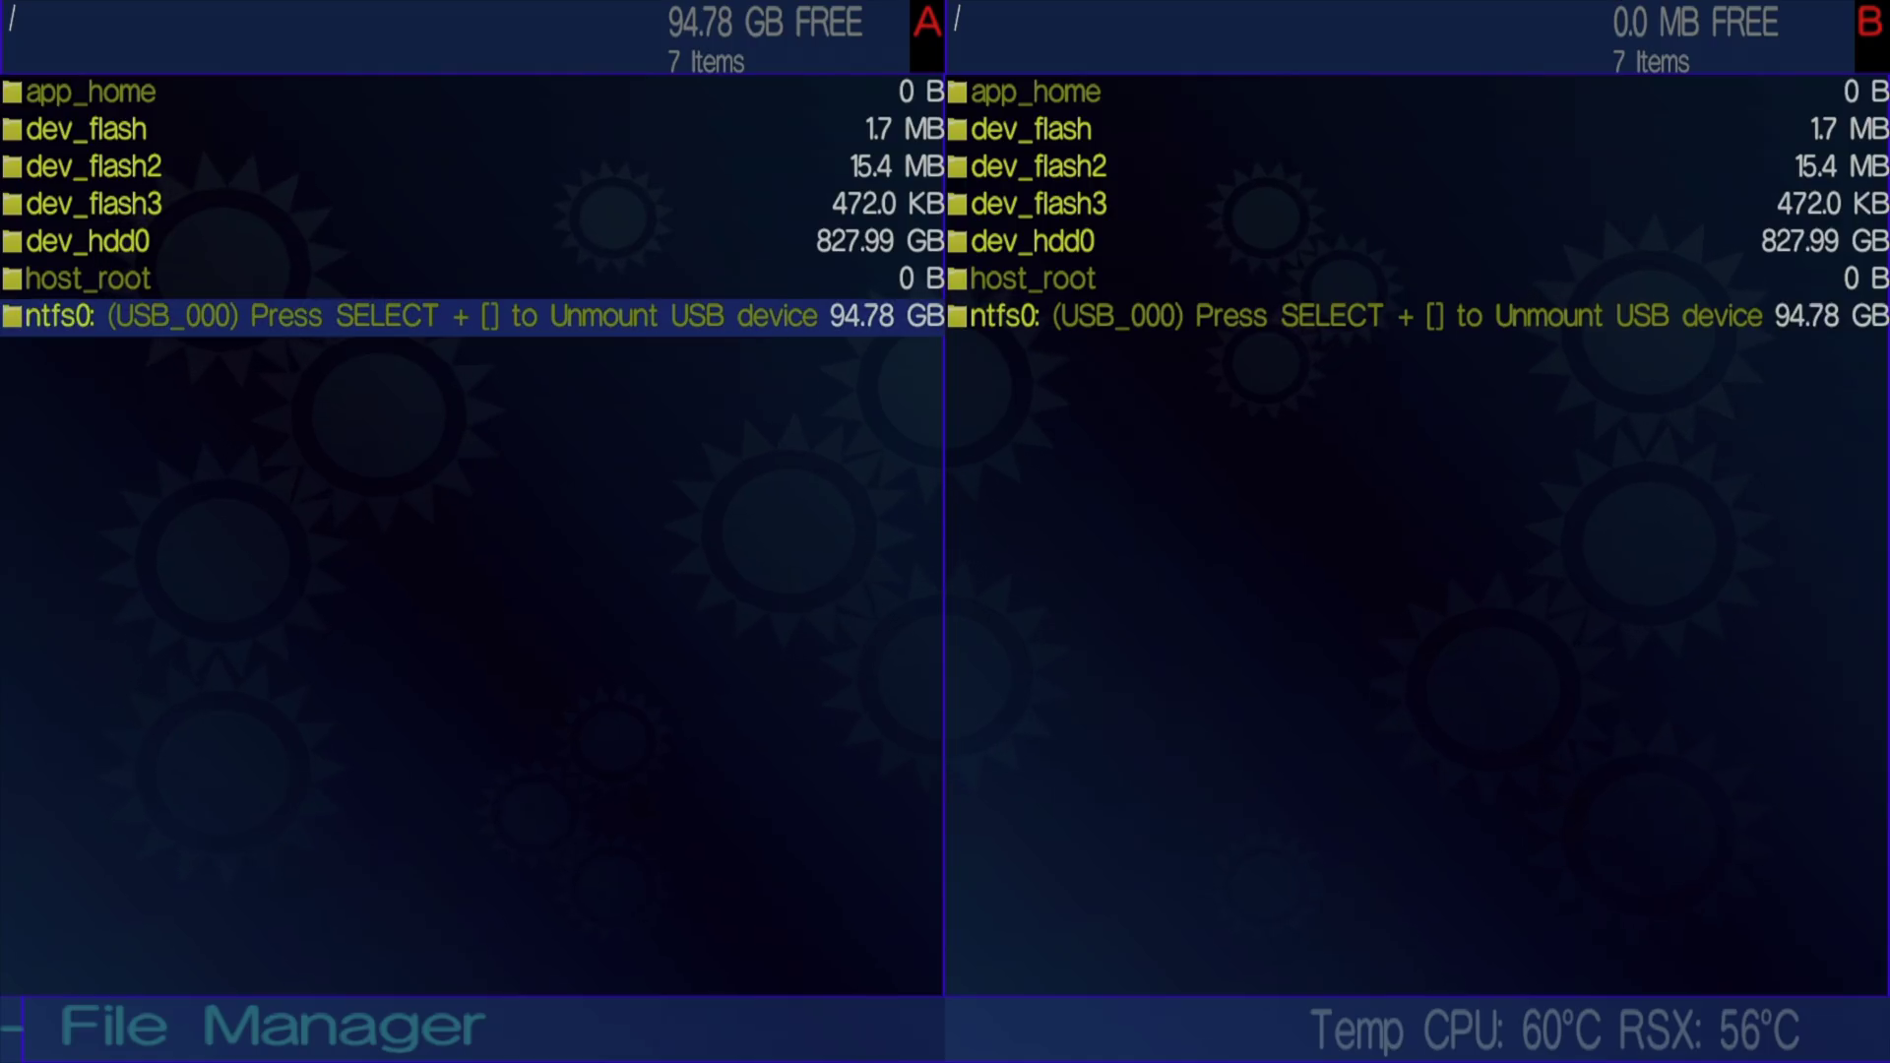
key("Return")
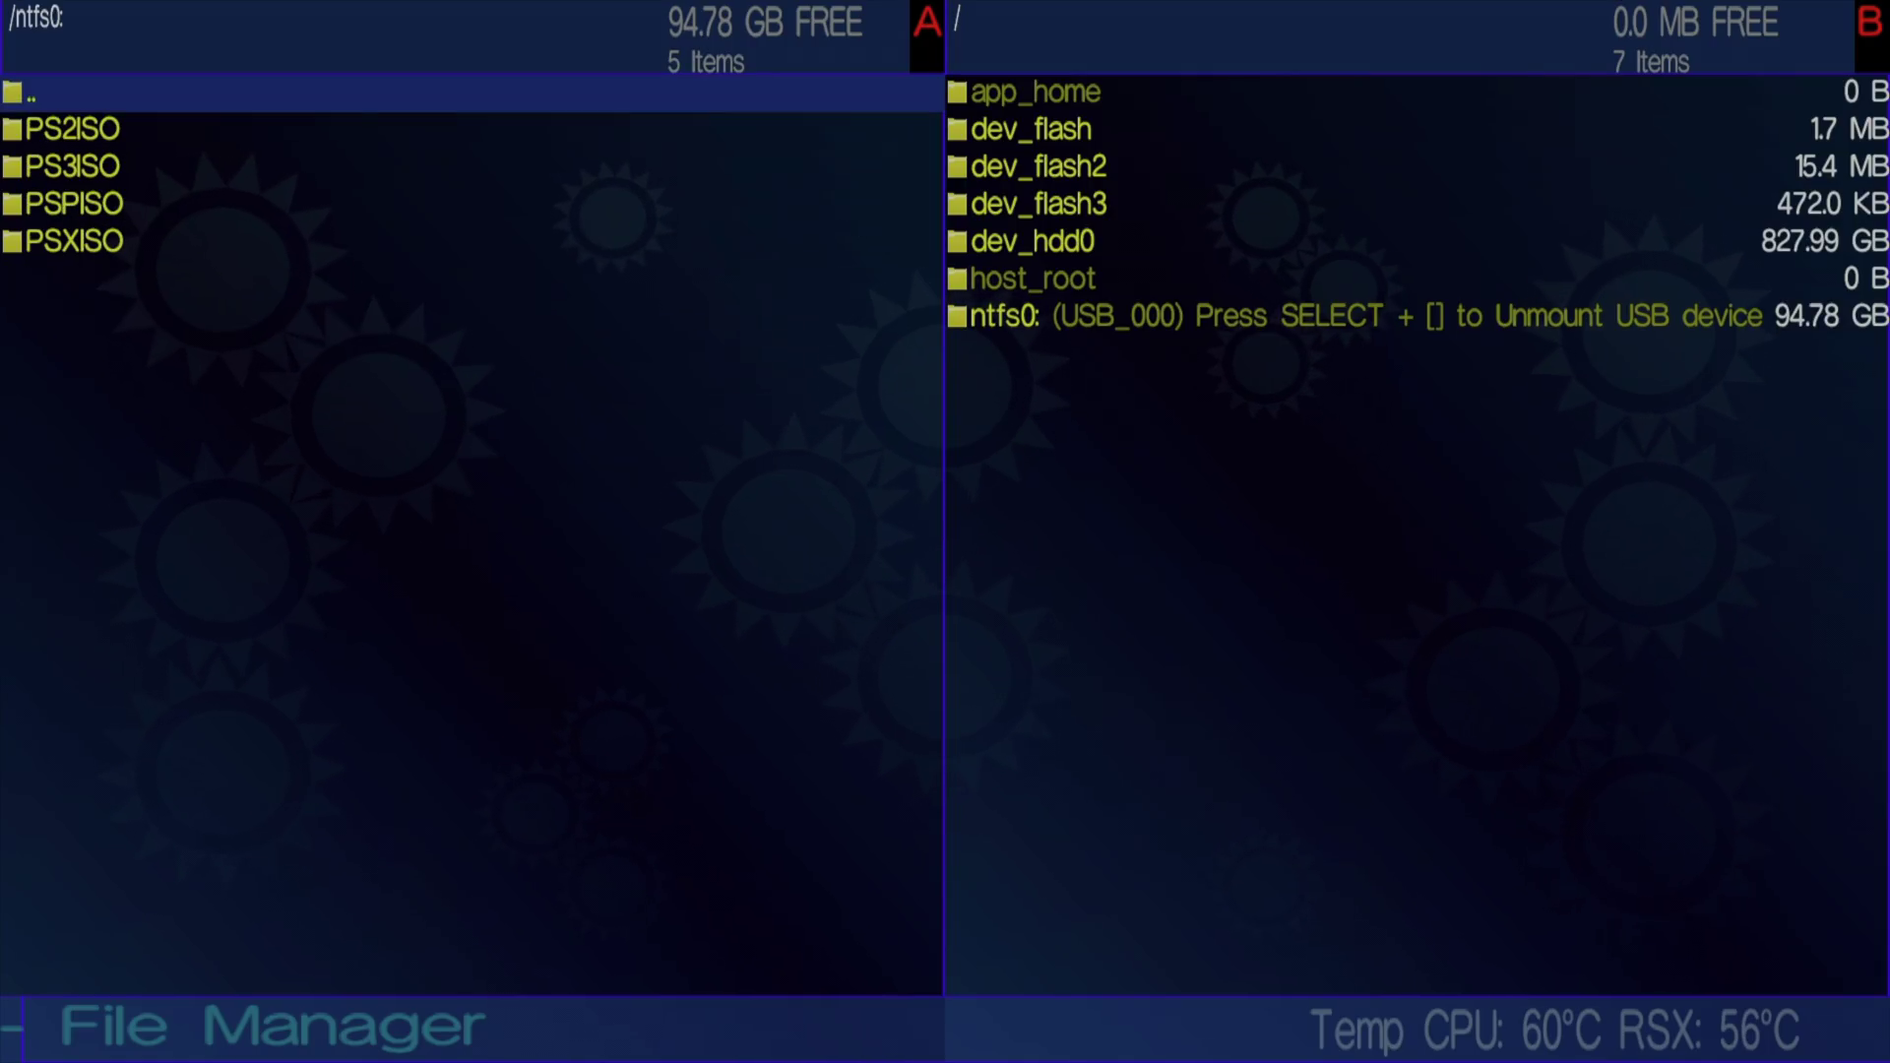